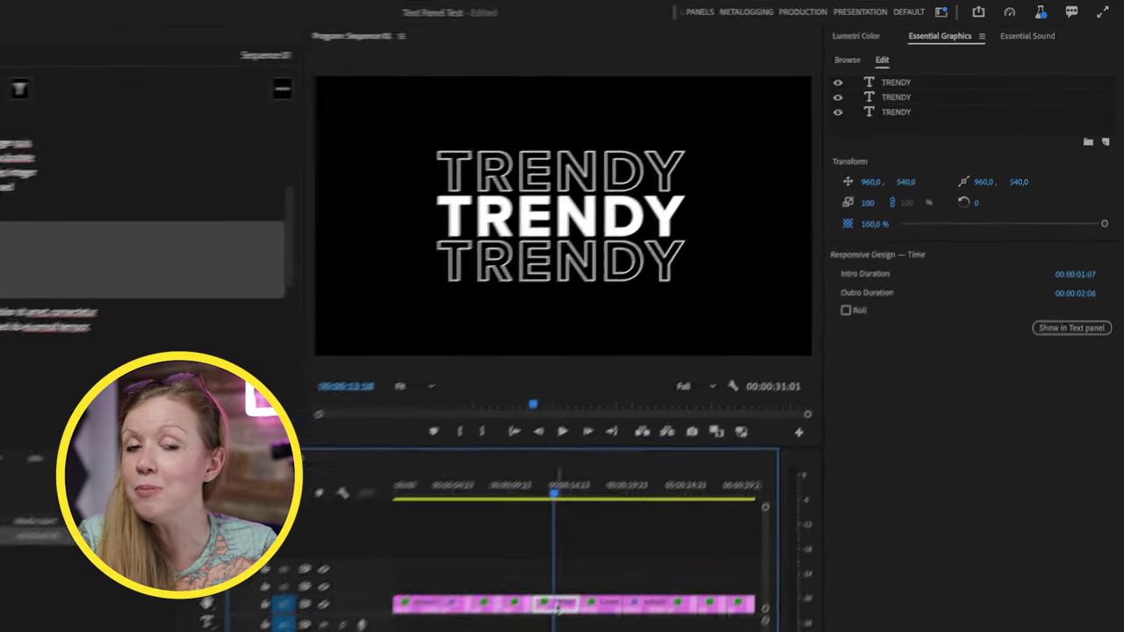
- Select the solid TRENDY text layer and scrub the playhead along the title's clip
click(870, 103)
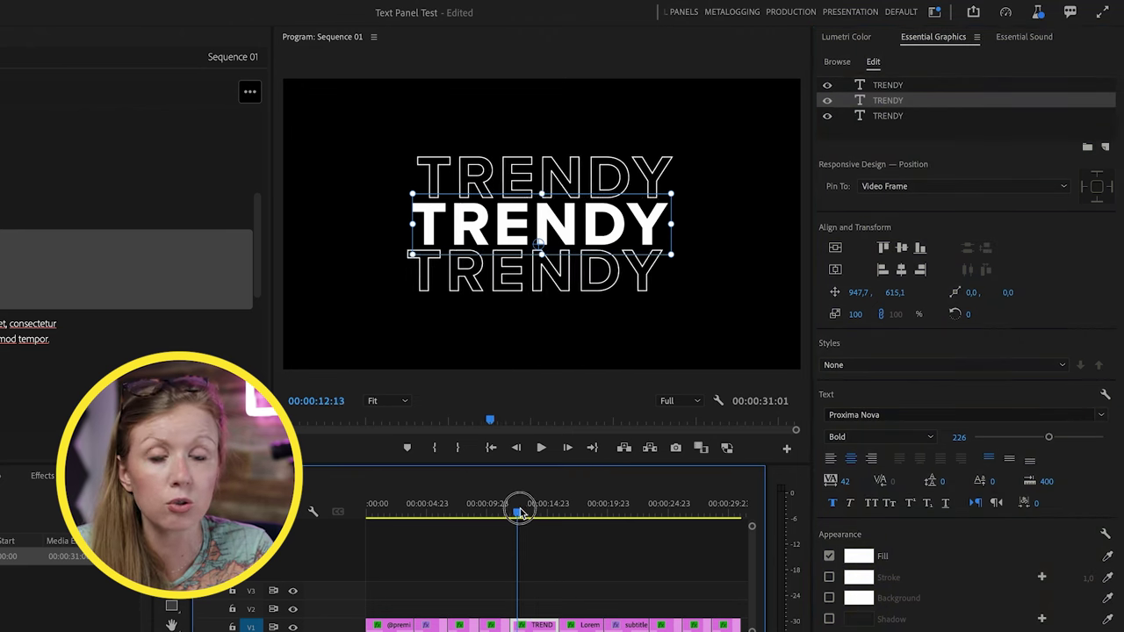
drag(518, 515, 534, 522)
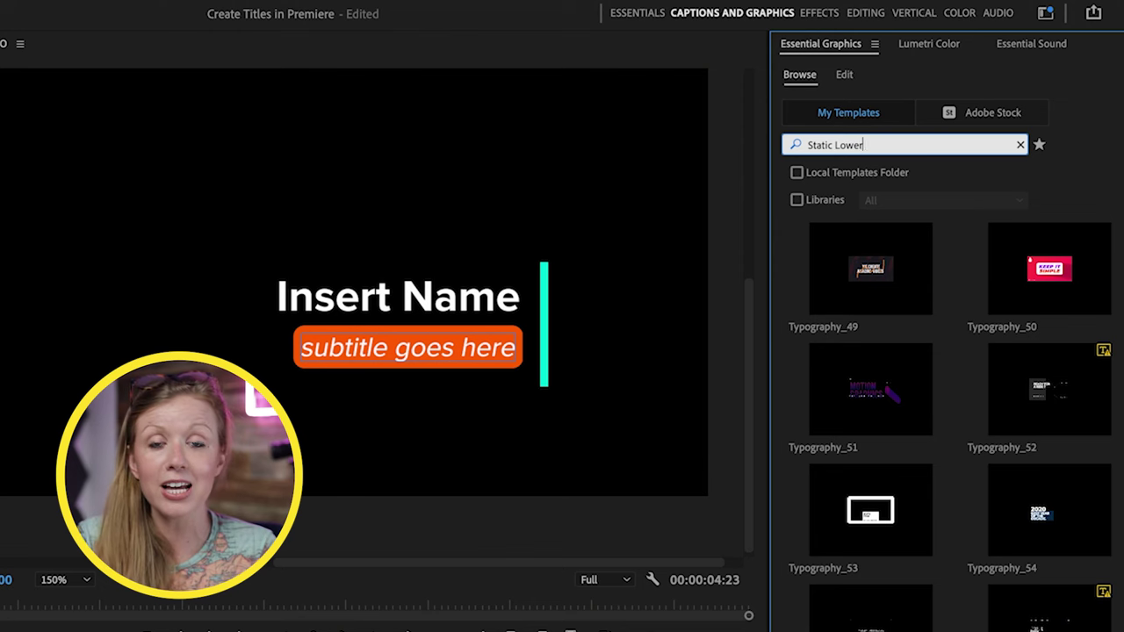
- Search the saved graphics templates for "Static Lower Third"
text(ird)
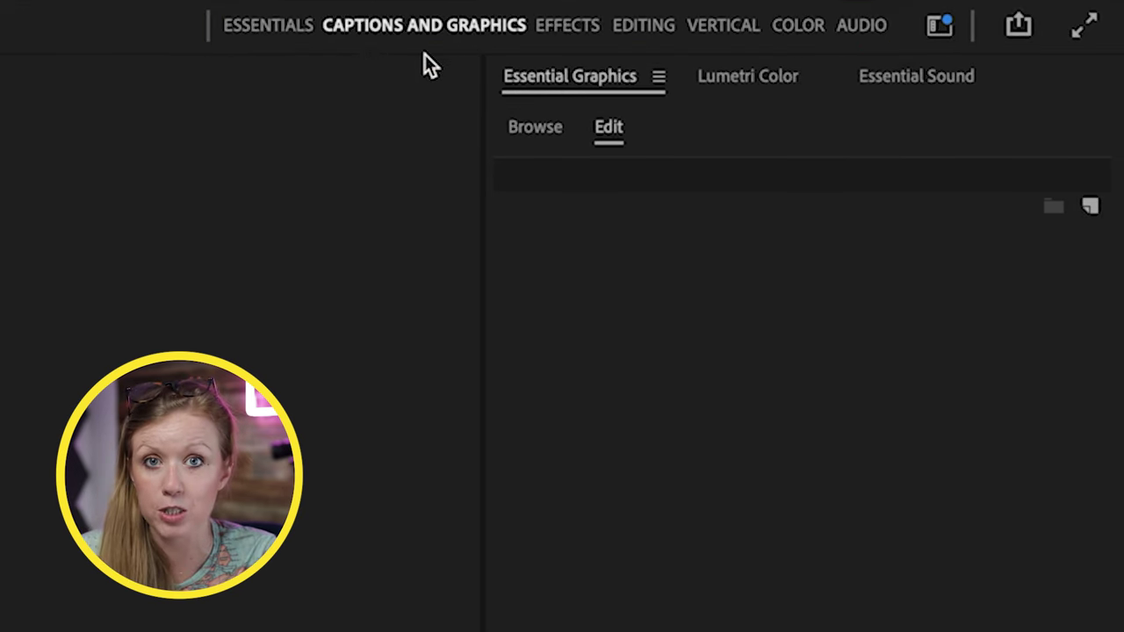
- Open the list of available workspaces
click(937, 28)
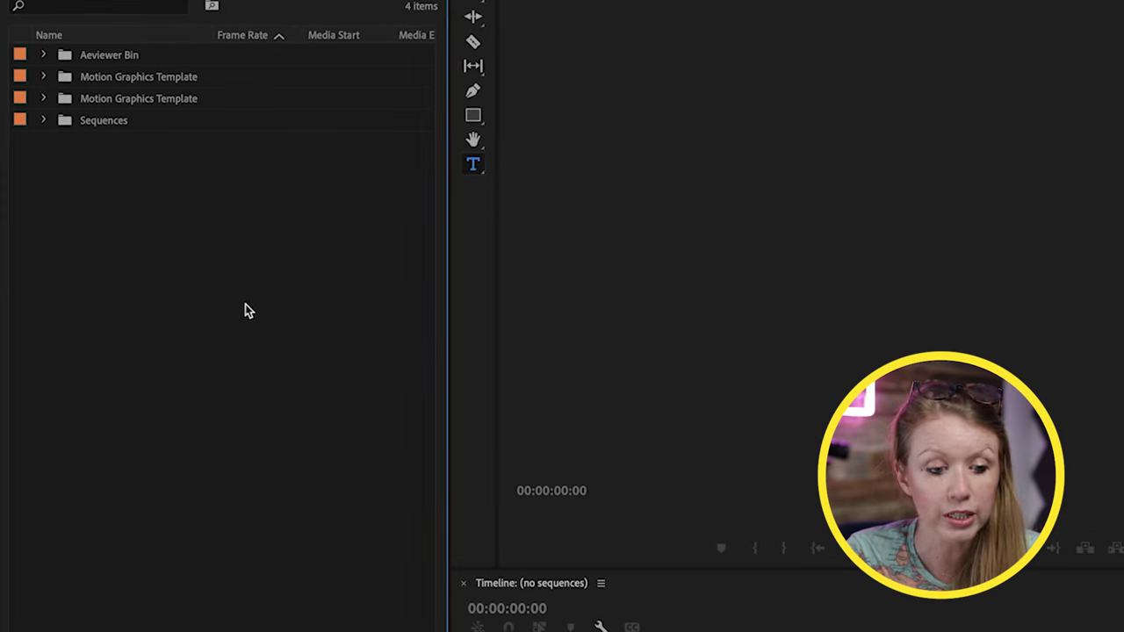
- Create a new sequence named DEMO in the project with the DSLR 1080p24 preset
right_click(244, 275)
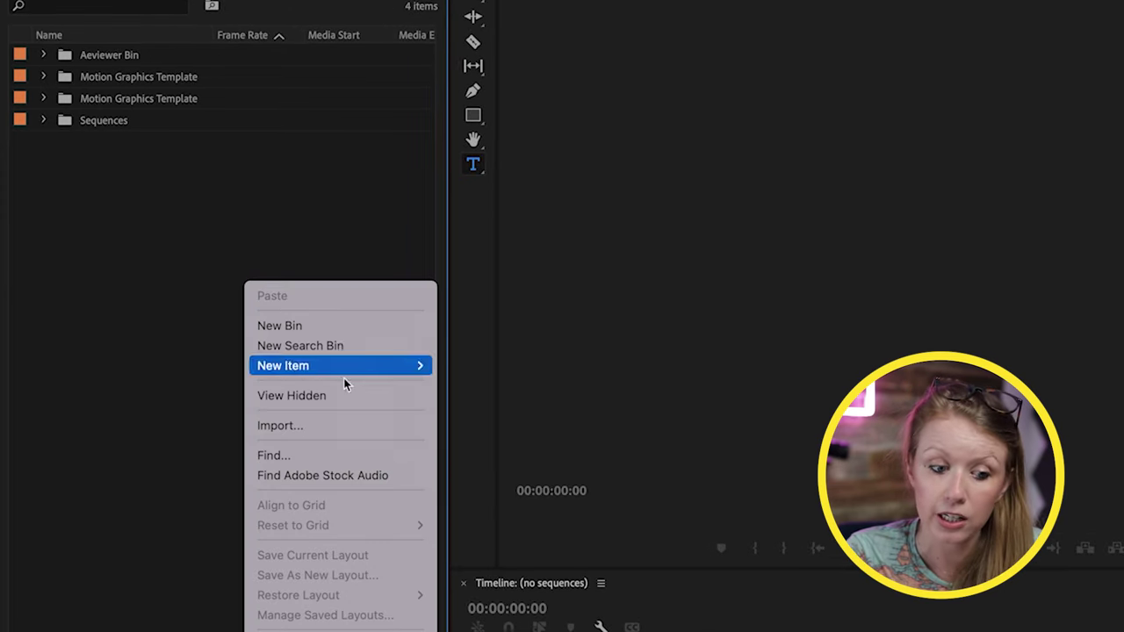
mouse_move(342, 369)
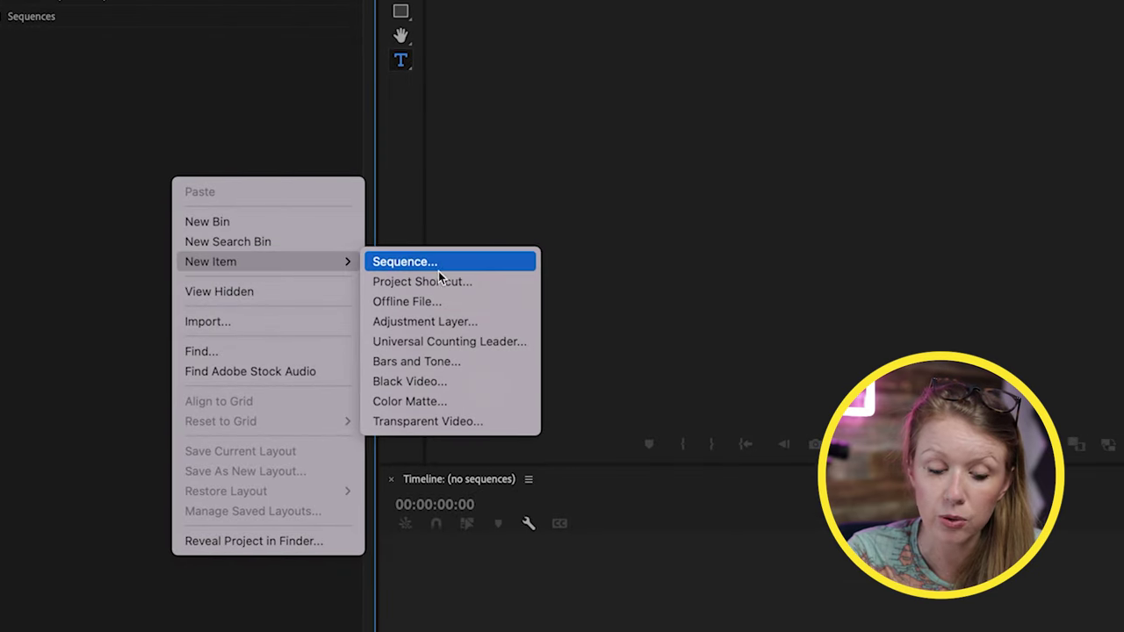
click(505, 262)
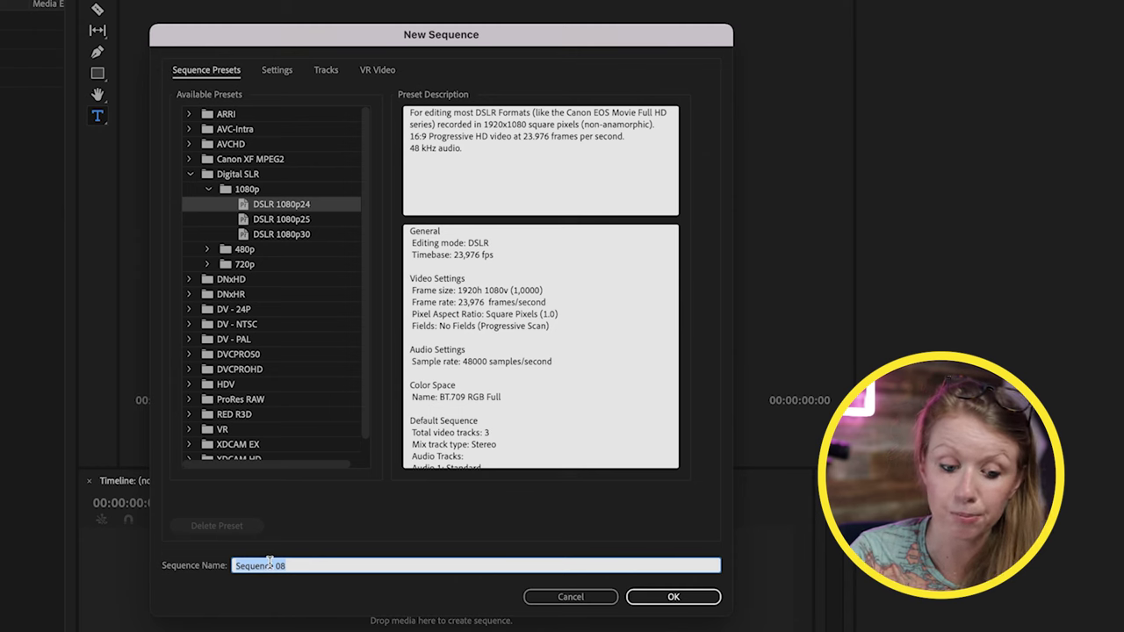
click(708, 603)
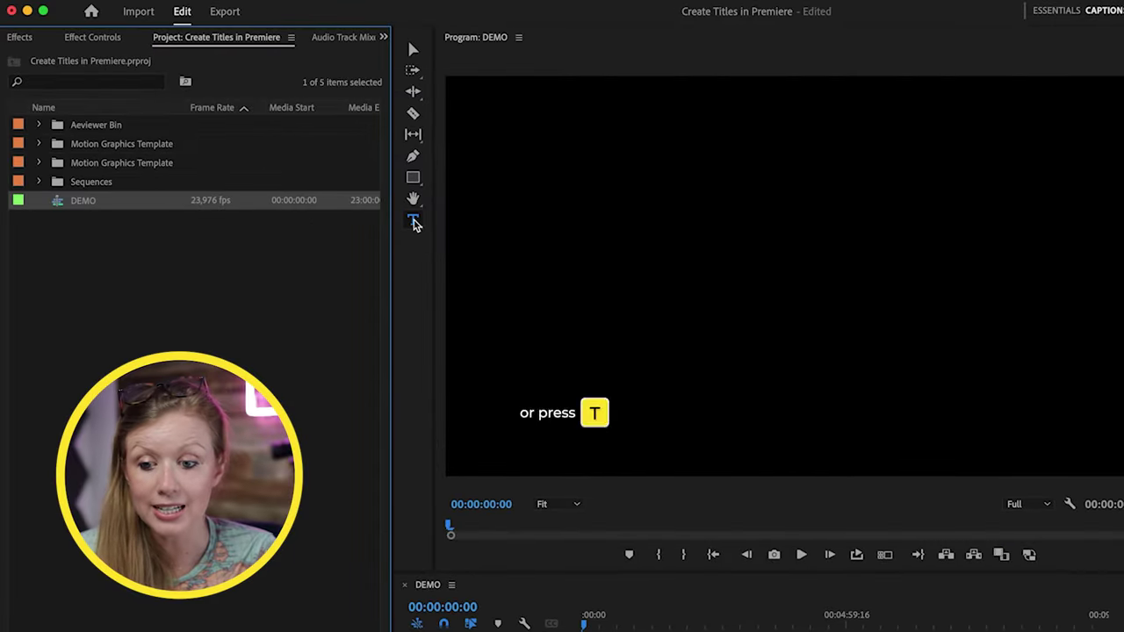
- Add a text layer reading "Insert Name" in the lower part of the frame and set its font size to 65
click(413, 222)
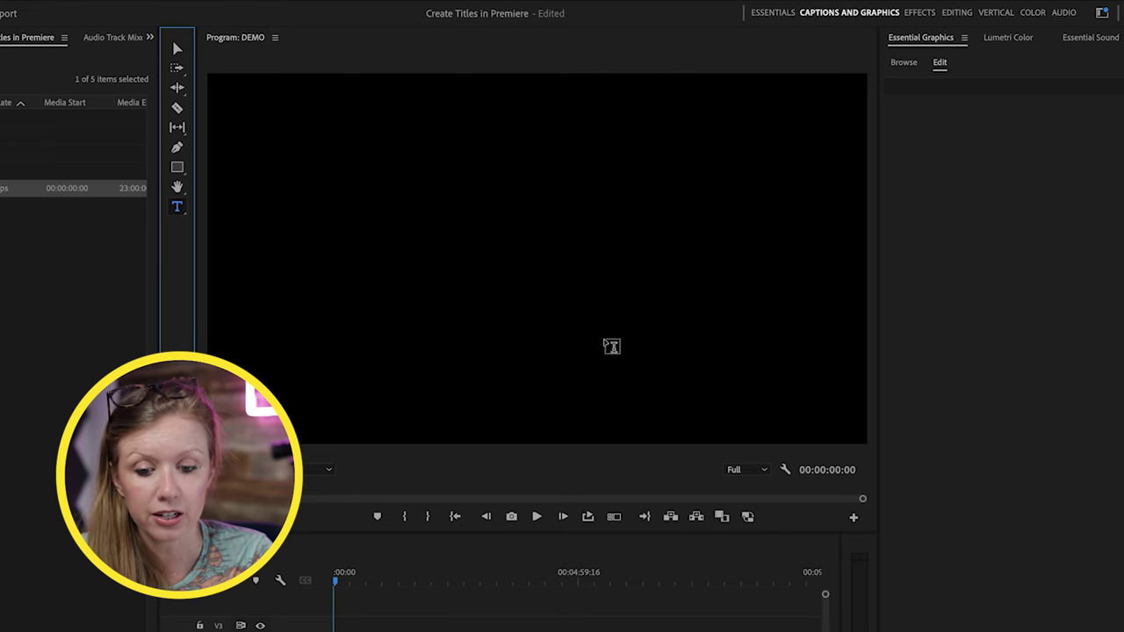
click(607, 341)
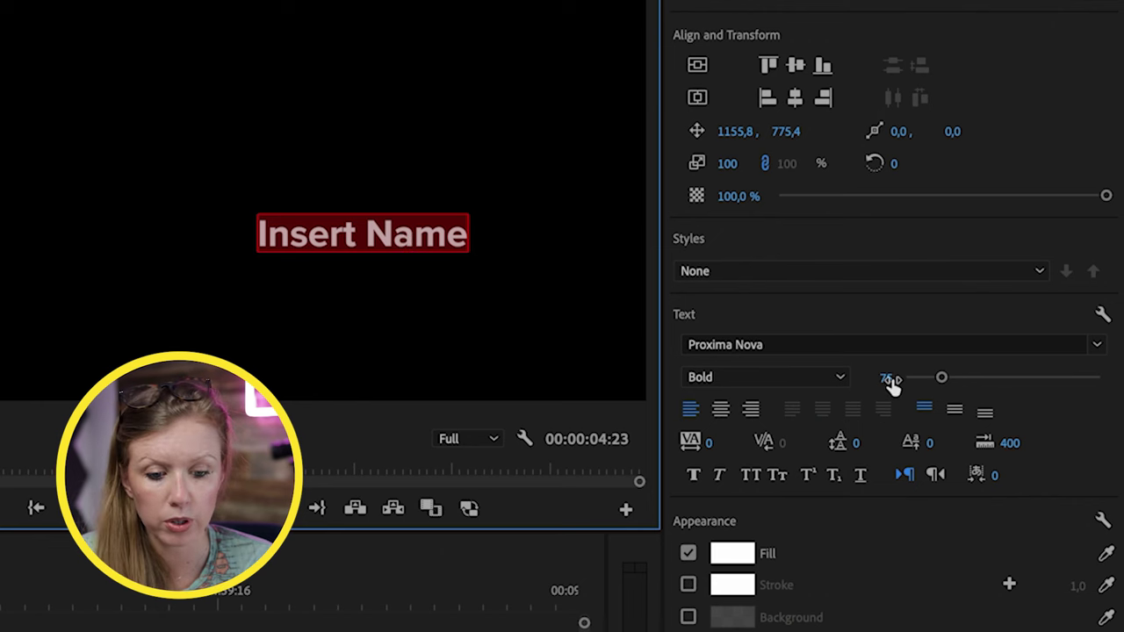
click(889, 379)
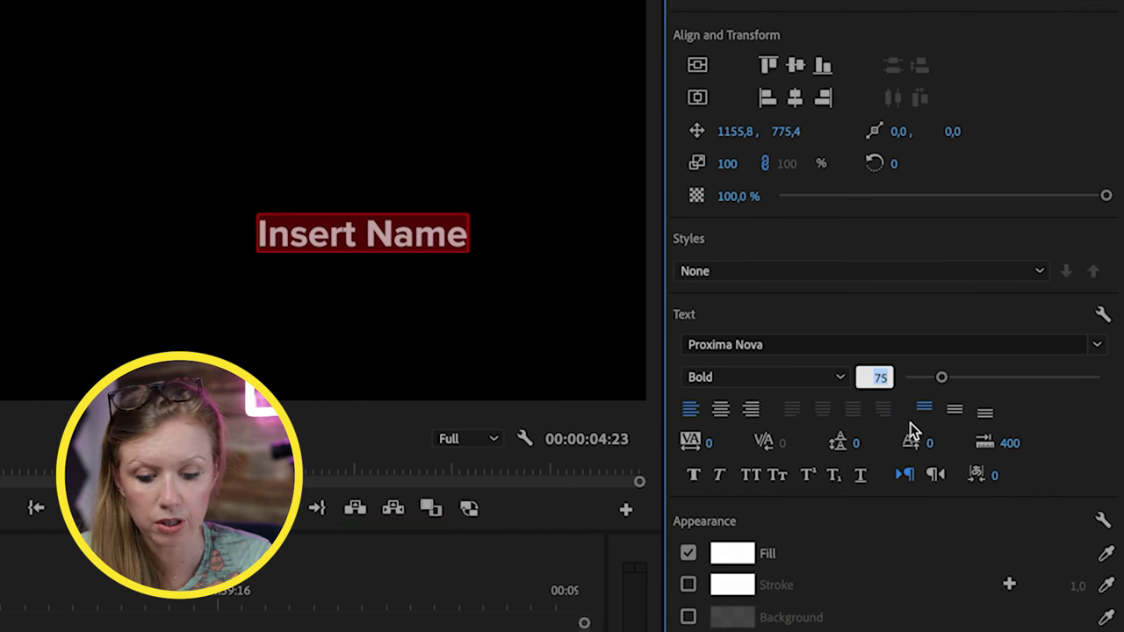
text(65)
key(Return)
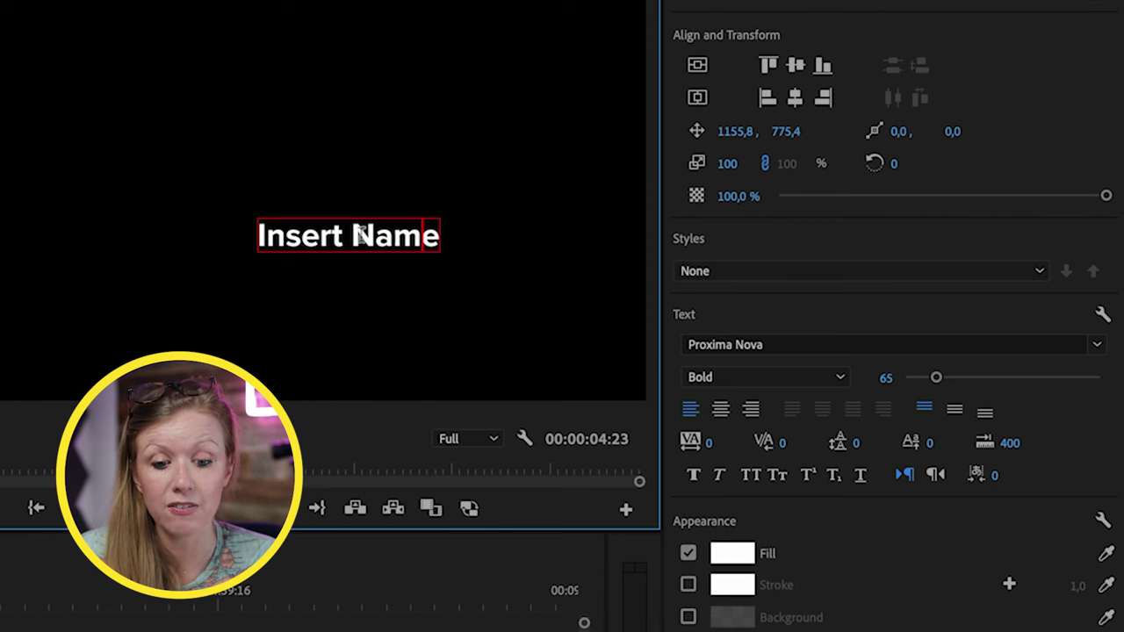
- Right-align the "Insert Name" text and reposition it to 1643.8, 807.4
click(751, 410)
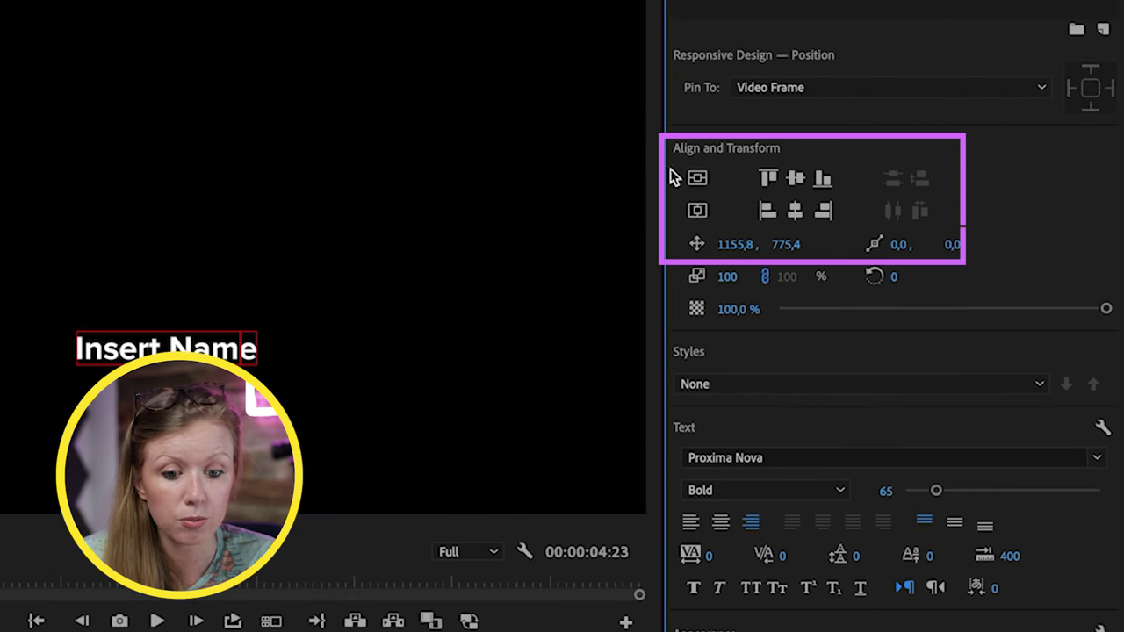
mouse_move(736, 244)
mouse_down()
mouse_move(766, 247)
mouse_move(726, 248)
mouse_up()
drag(797, 249, 813, 250)
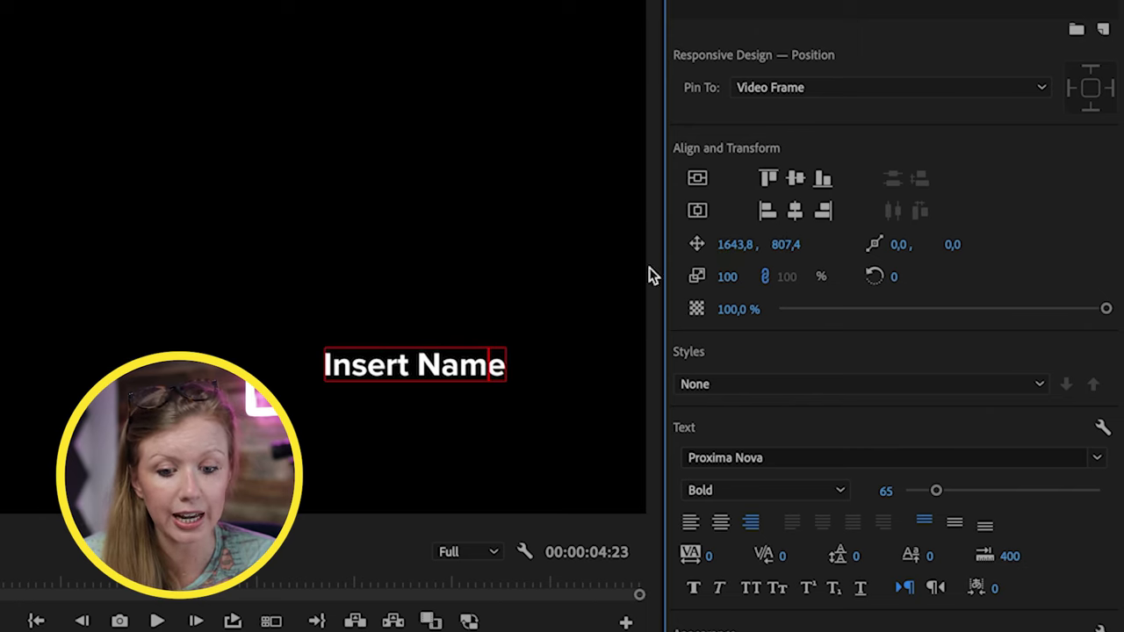
- Show the safe margins in the program monitor to check the title's placement
click(524, 554)
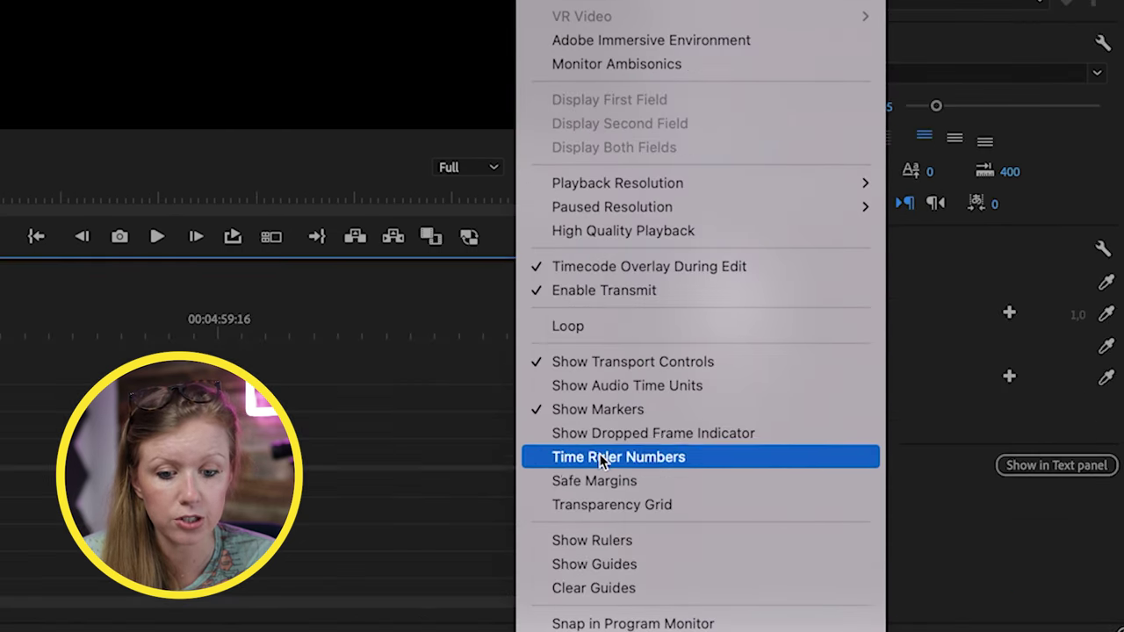
click(592, 481)
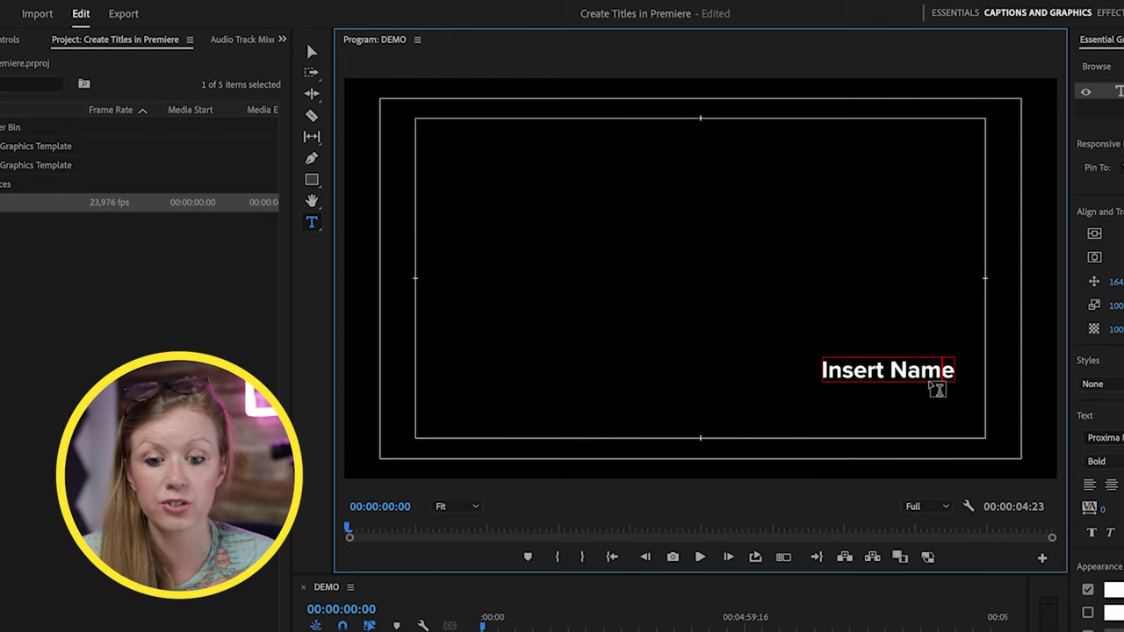
- Add a second text layer reading "subtitle goes here" below the name and right-align it
click(829, 410)
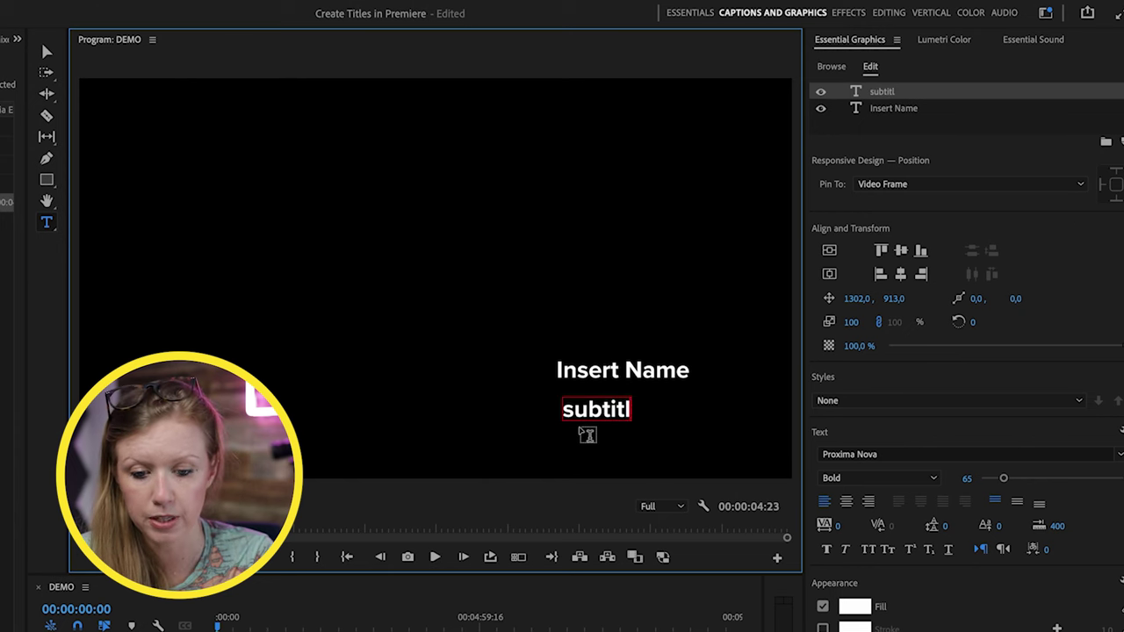
text(subtitle goes here)
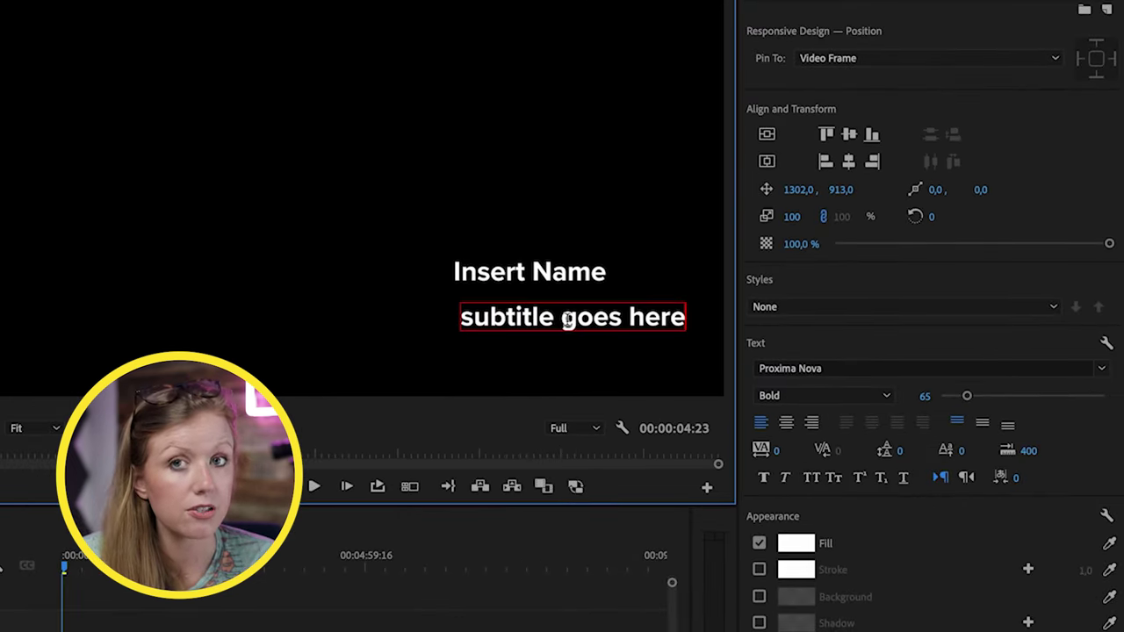
click(811, 422)
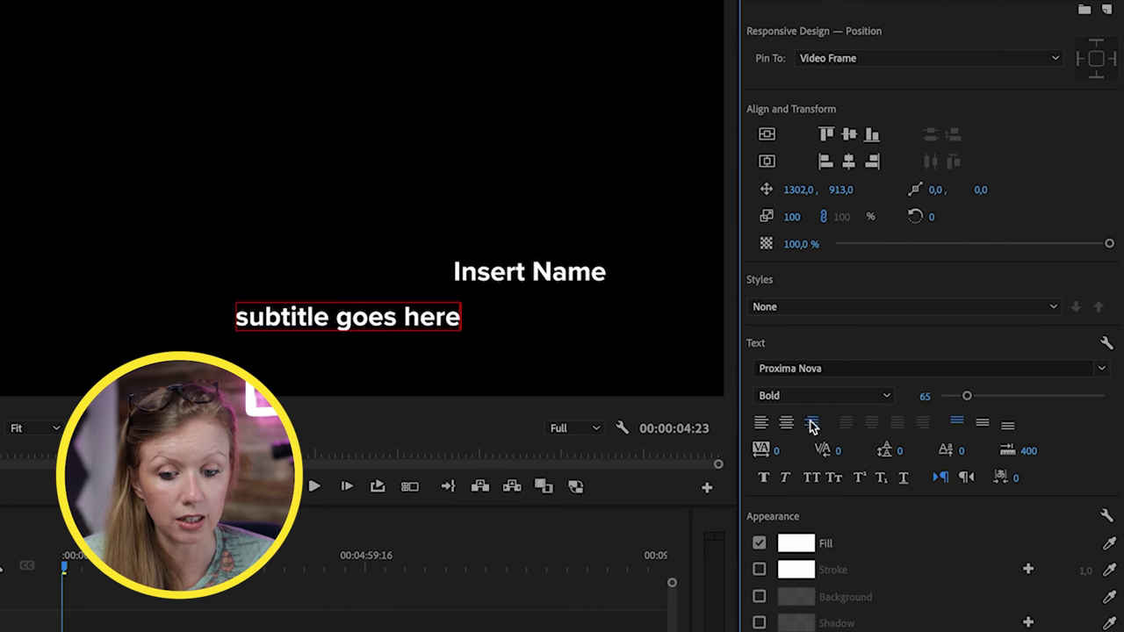
- Style the whole subtitle text as Regular with faux italic and set its font size to 45
triple_click(411, 318)
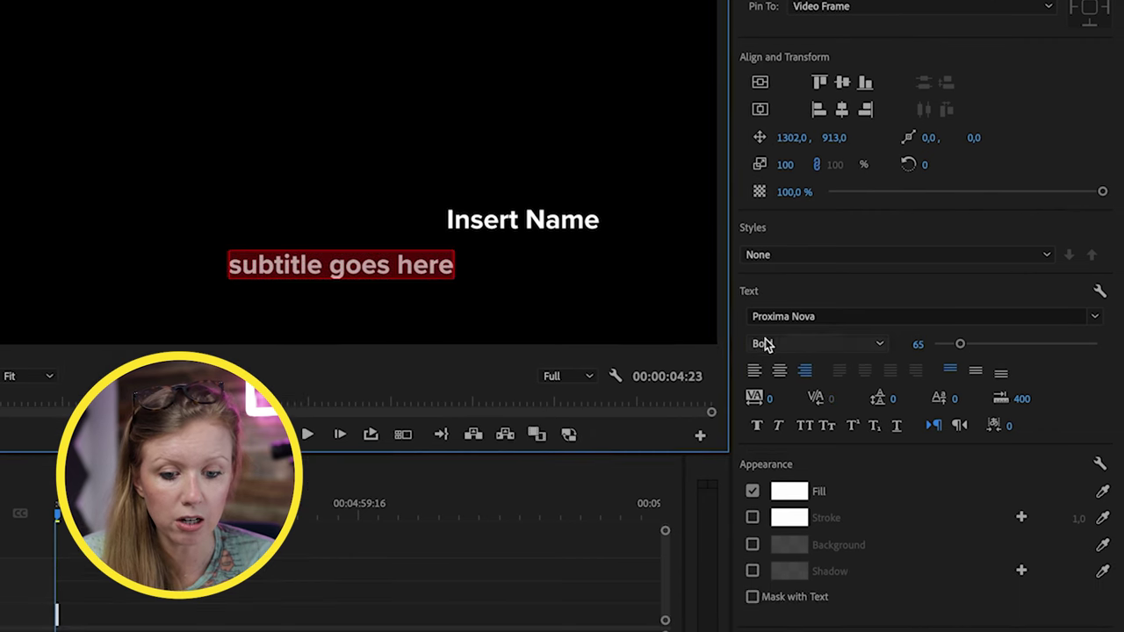
click(779, 396)
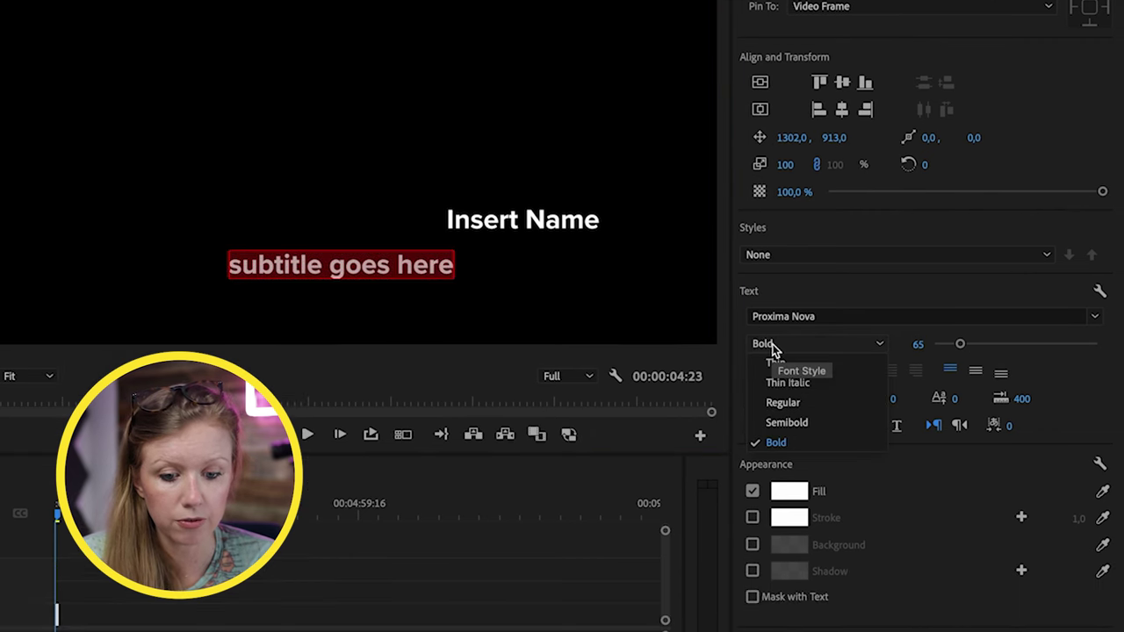
click(776, 403)
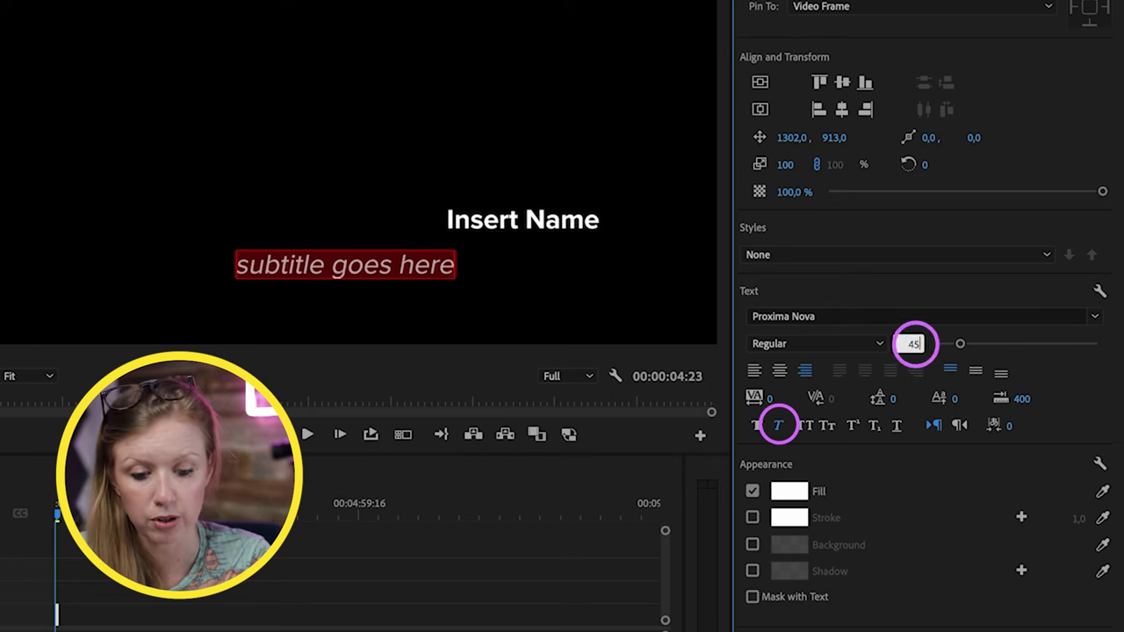
key(Return)
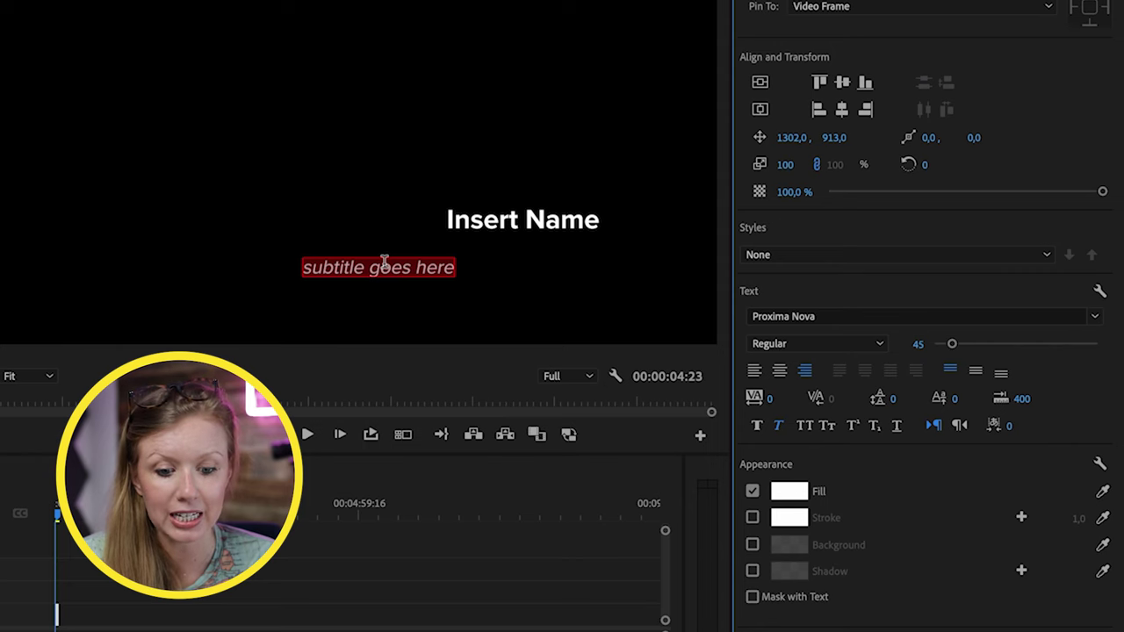
- Enable a background behind the subtitle text and colour it orange
click(752, 476)
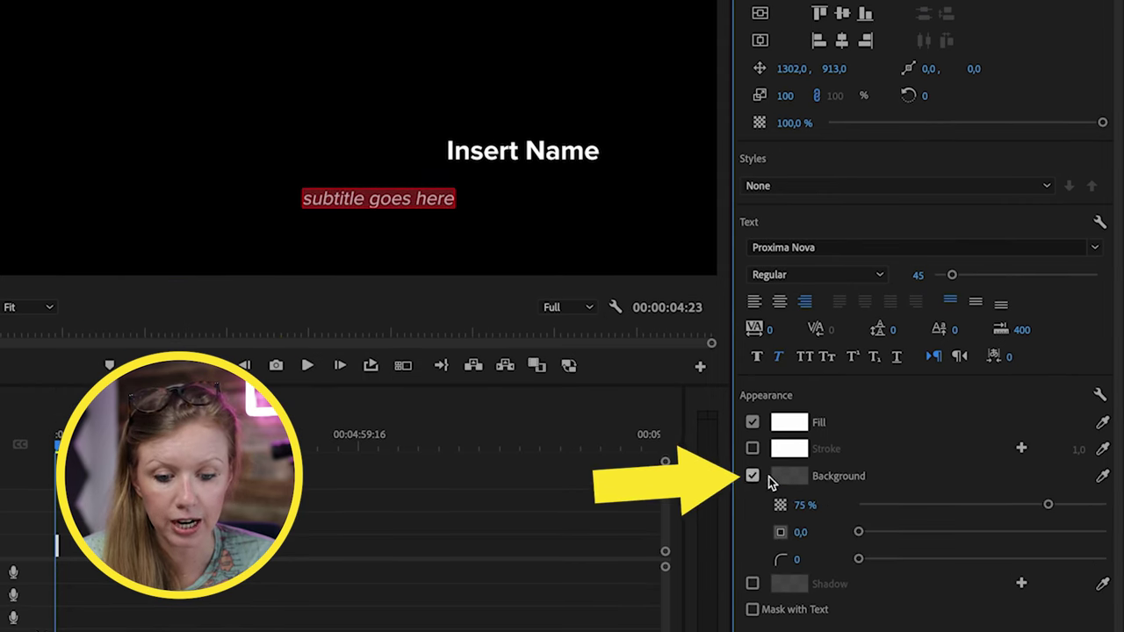
click(789, 476)
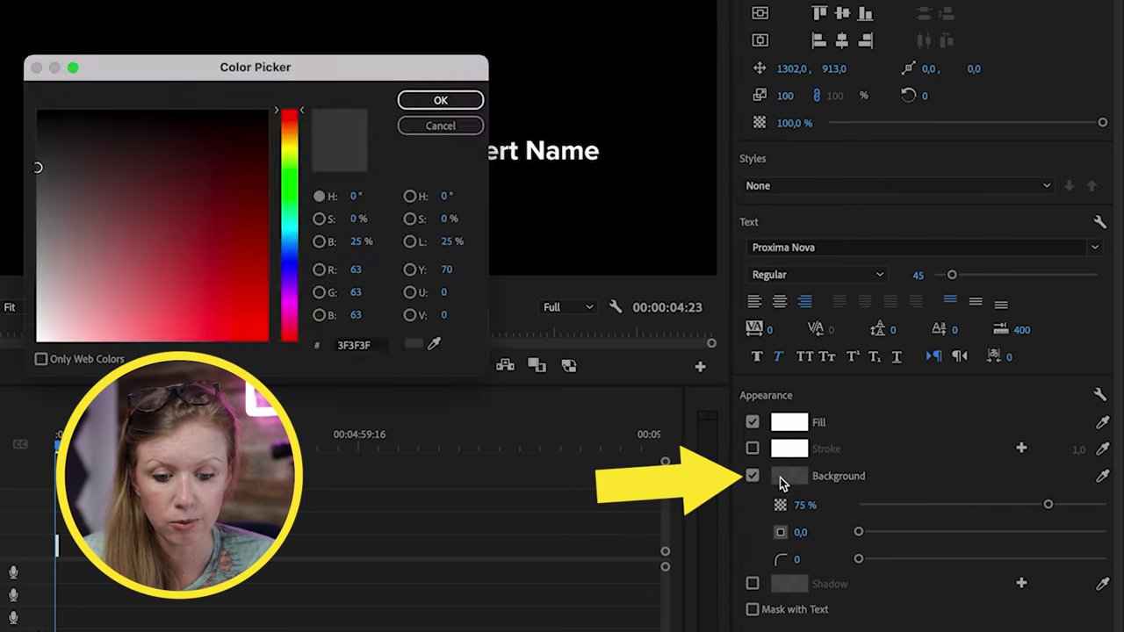
click(293, 133)
drag(231, 288, 238, 314)
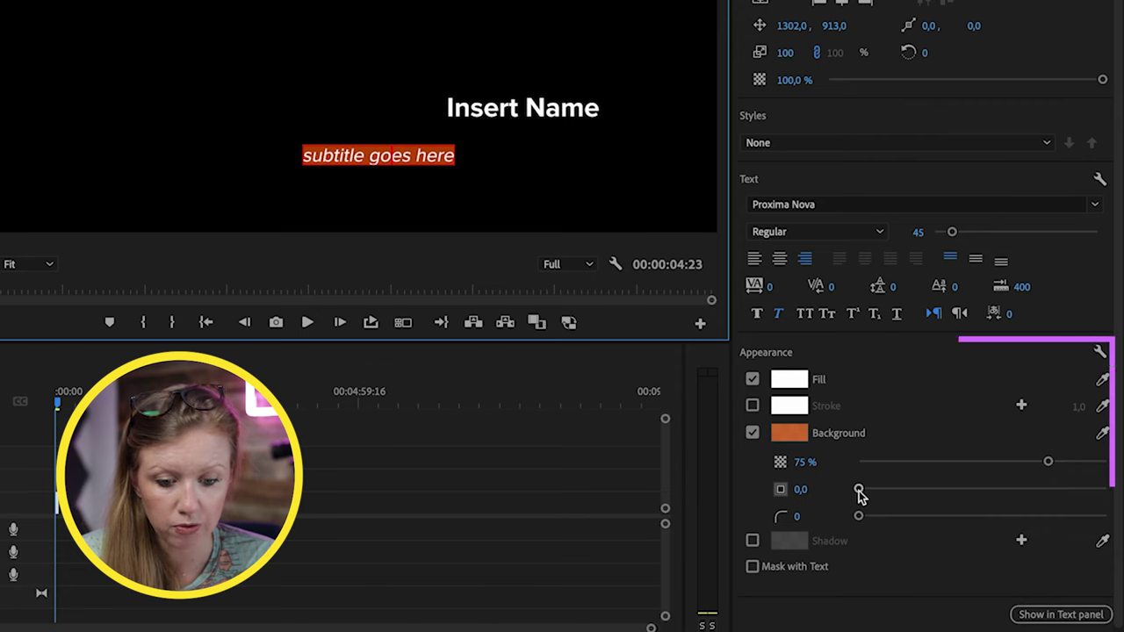
- Set the subtitle background's size to 11.7, corner radius to 16 and opacity to 100%
drag(859, 493, 887, 491)
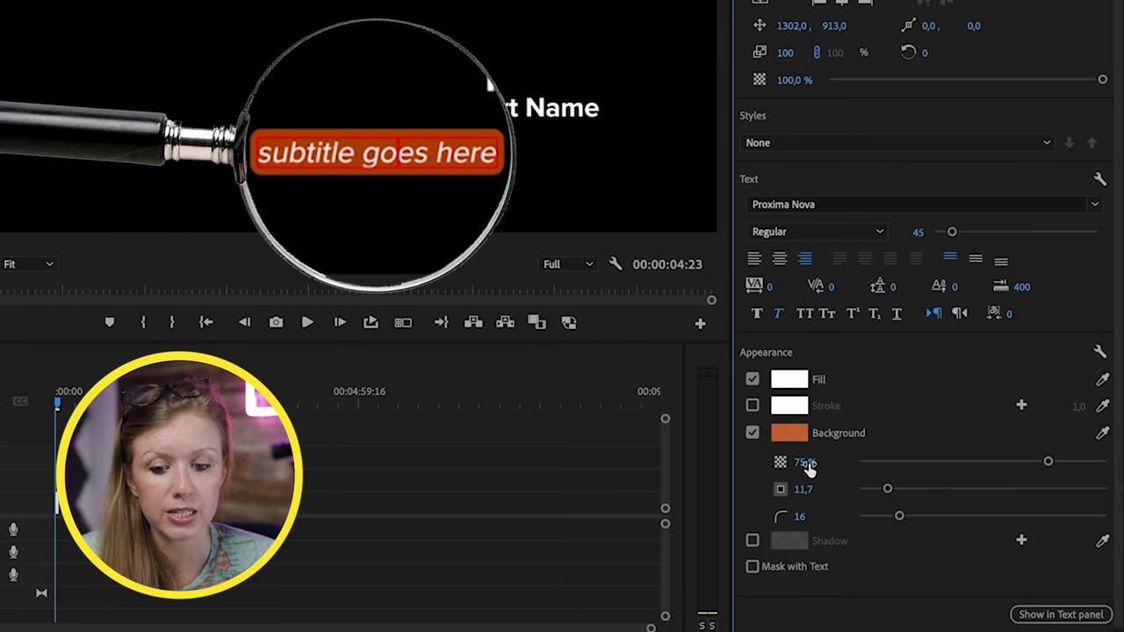
drag(1056, 468, 1105, 463)
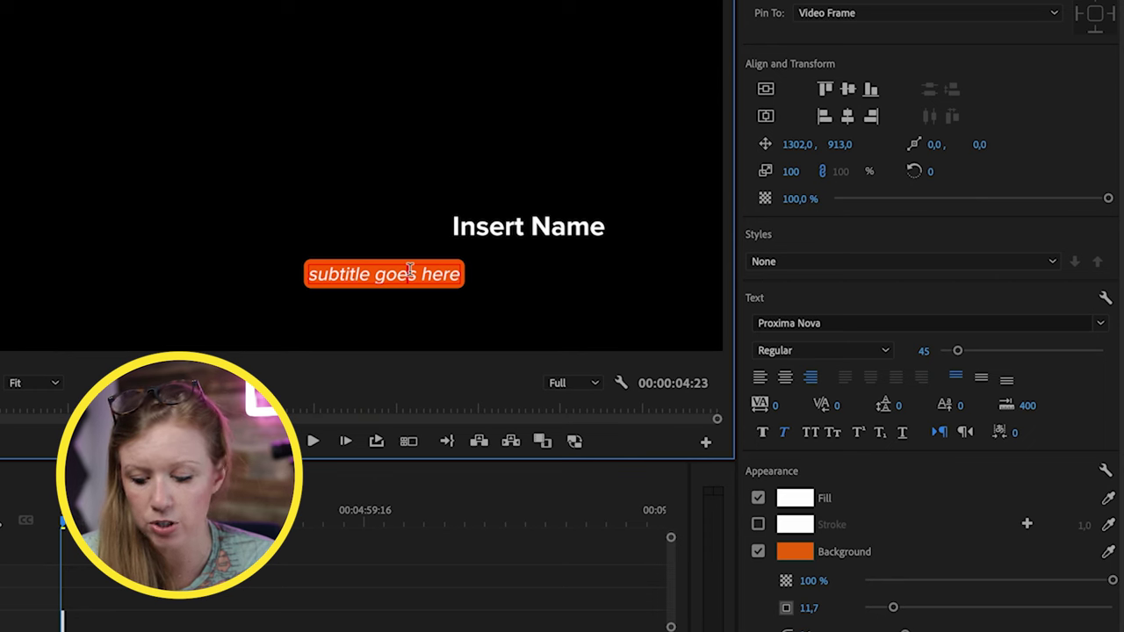
- Set the subtitle's font size to 40 and move it directly under "Insert Name", at about 1638, 874
double_click(410, 269)
click(918, 352)
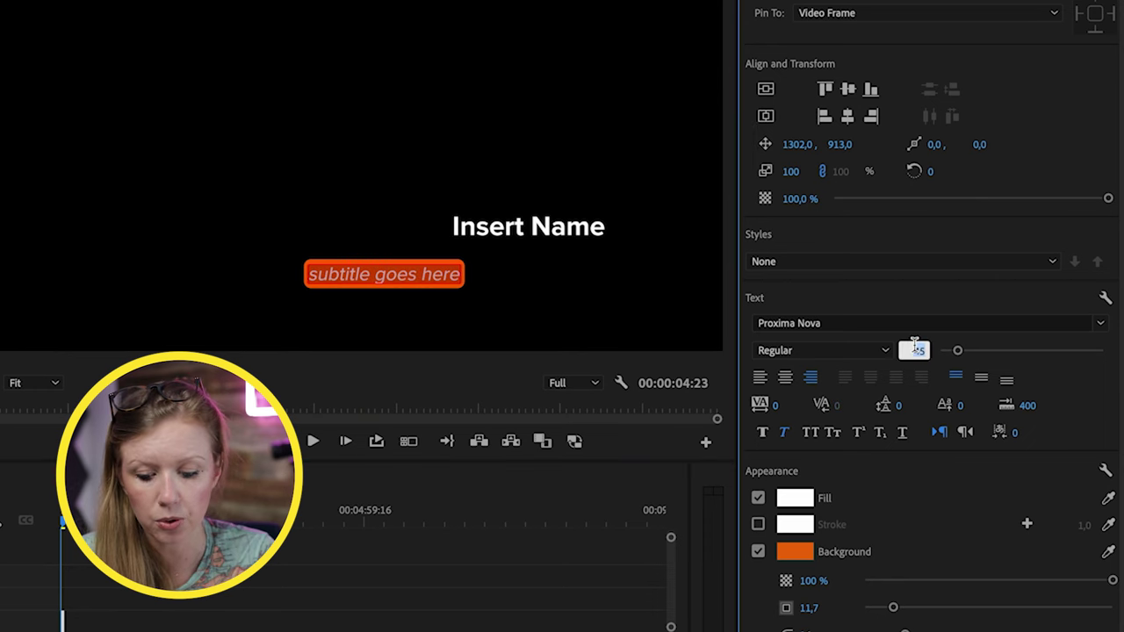
key(Return)
drag(350, 279, 508, 265)
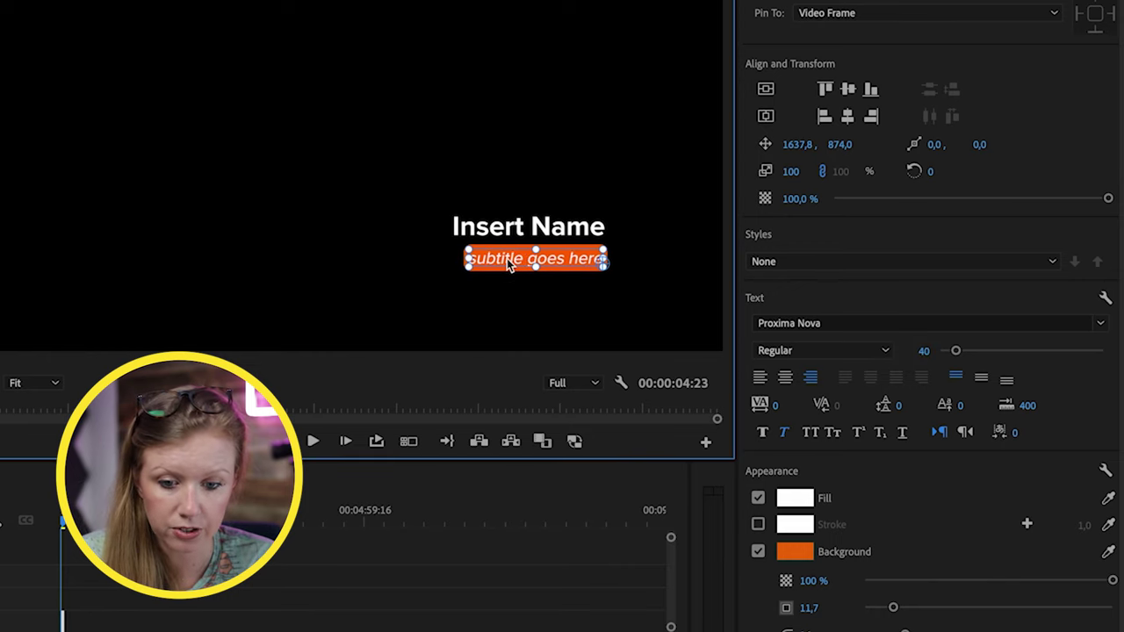
click(496, 311)
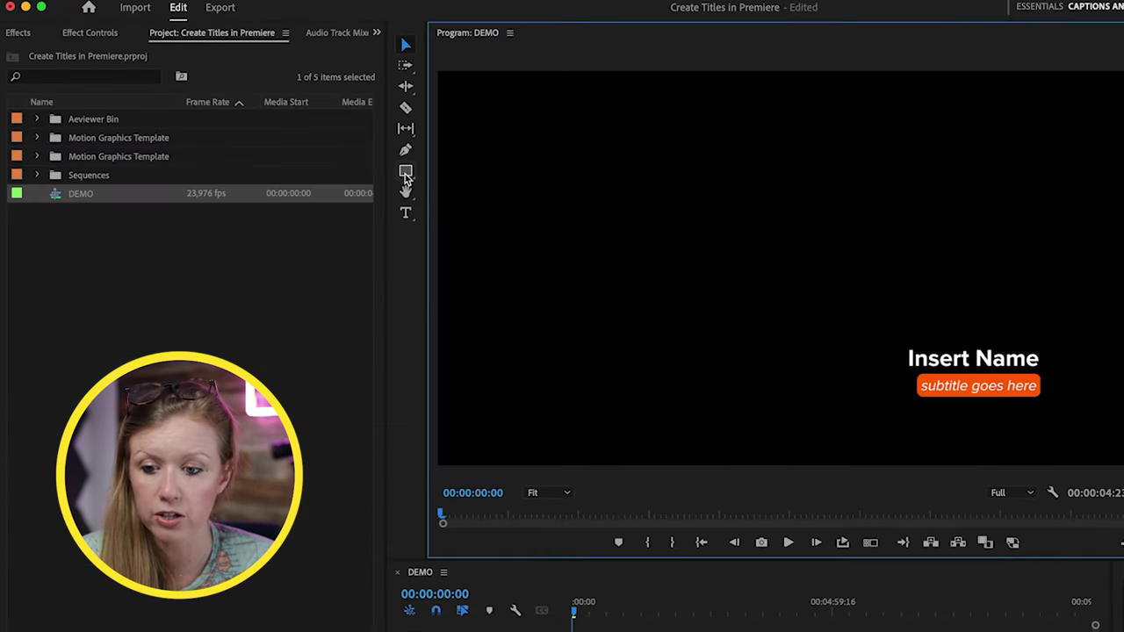
- Draw a thin vertical turquoise rectangle, about 12 wide and 174 high, just right of the name and subtitle with the Rectangle tool
click(406, 173)
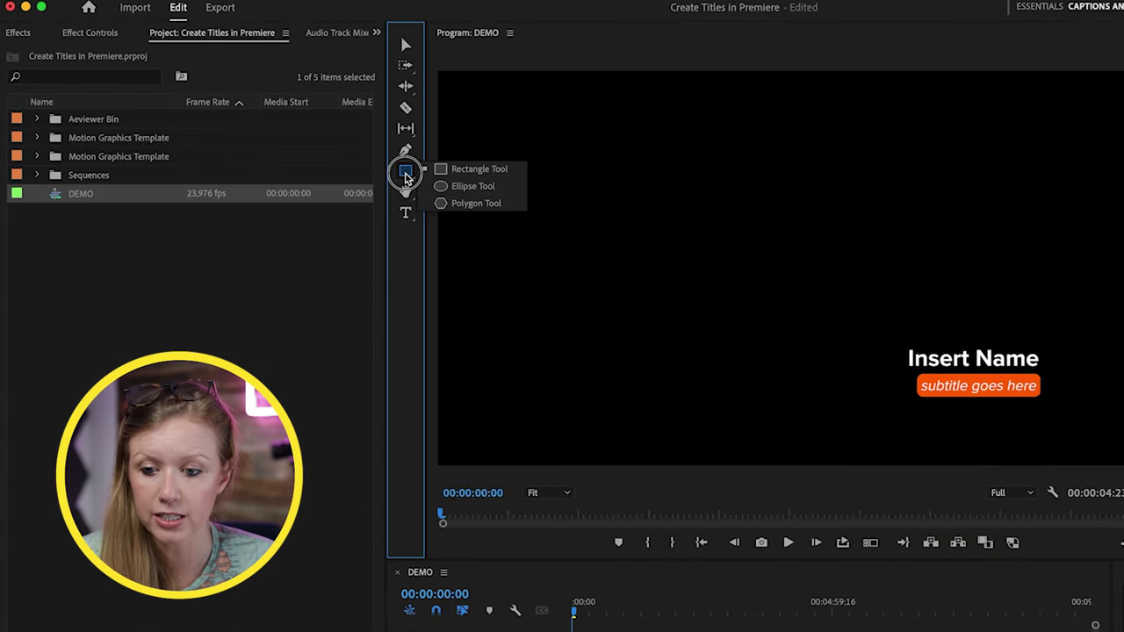
click(450, 172)
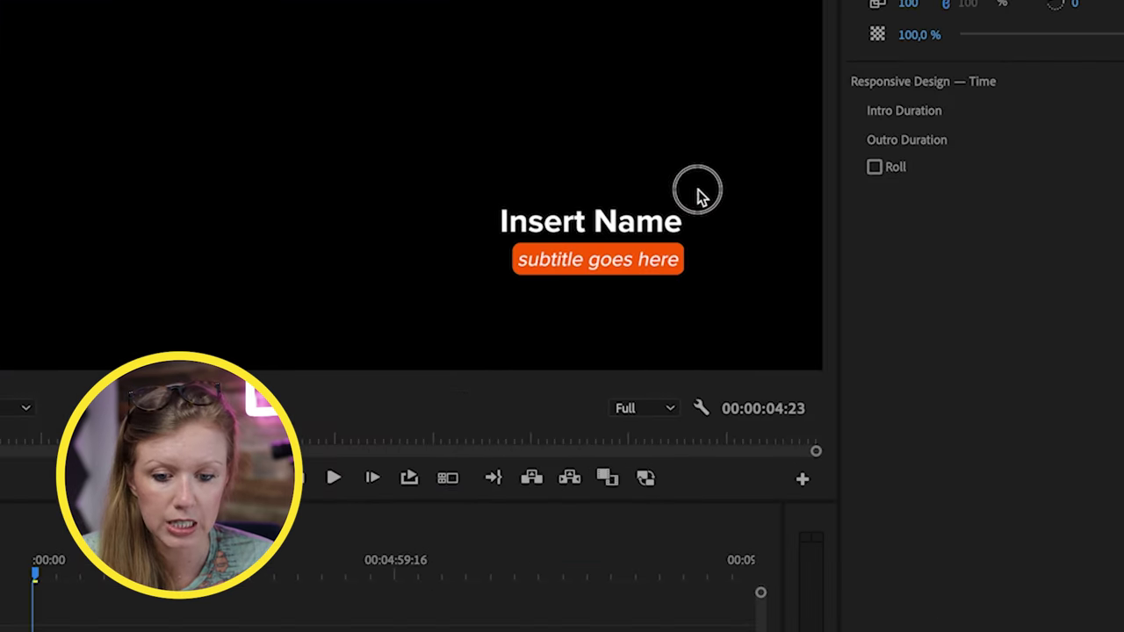
drag(698, 189, 701, 270)
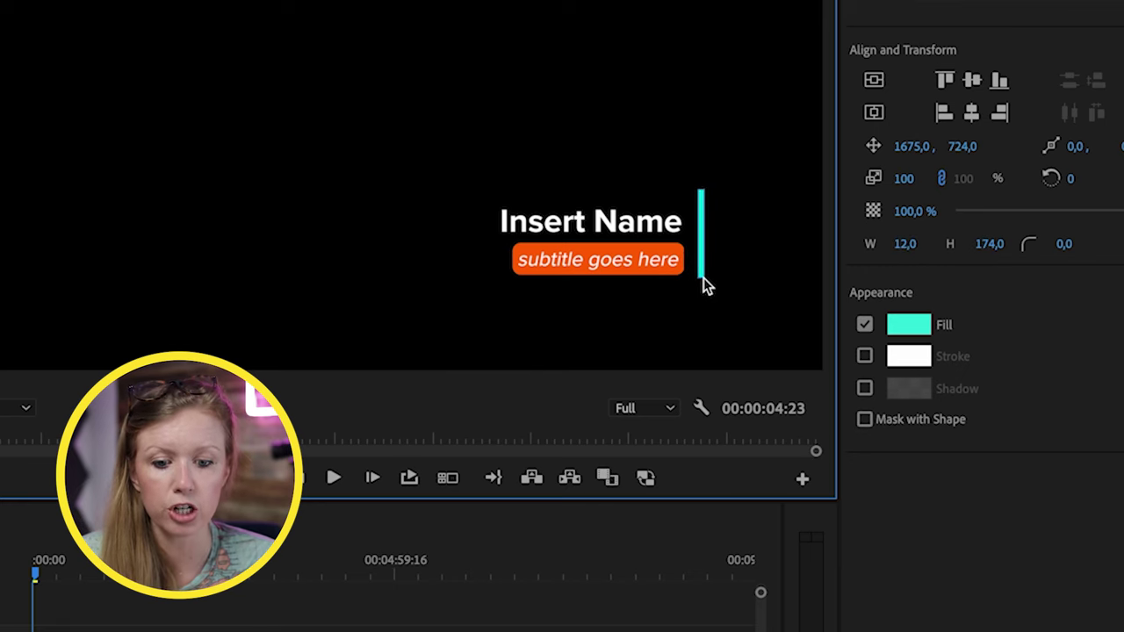
drag(704, 277, 711, 286)
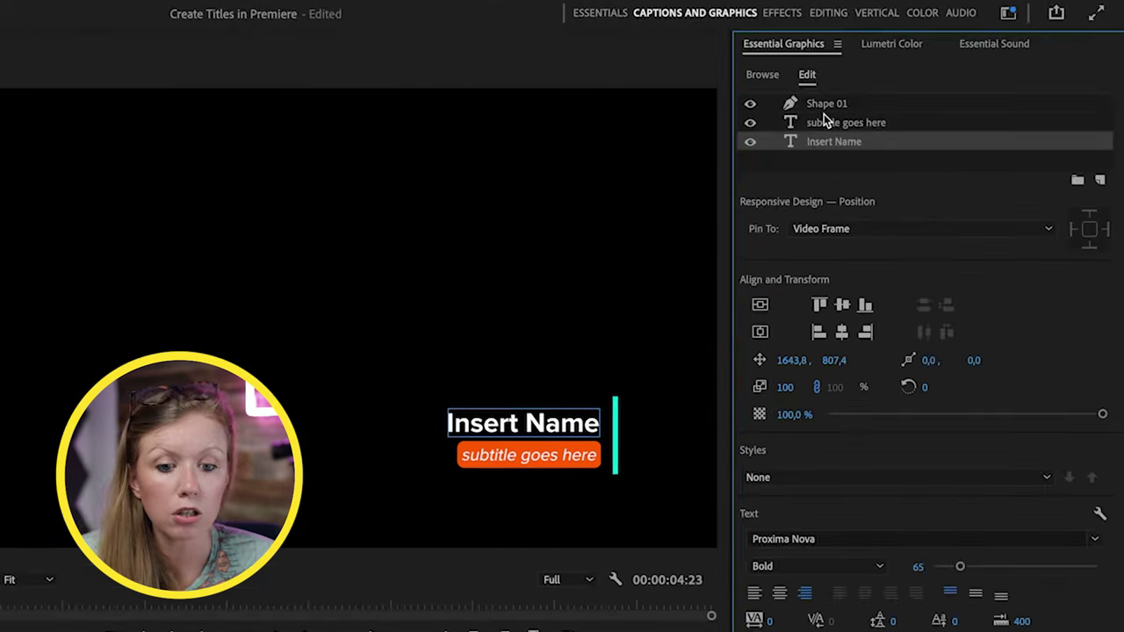
- Select the turquoise bar shape and examine the fill type options for its colour
click(824, 104)
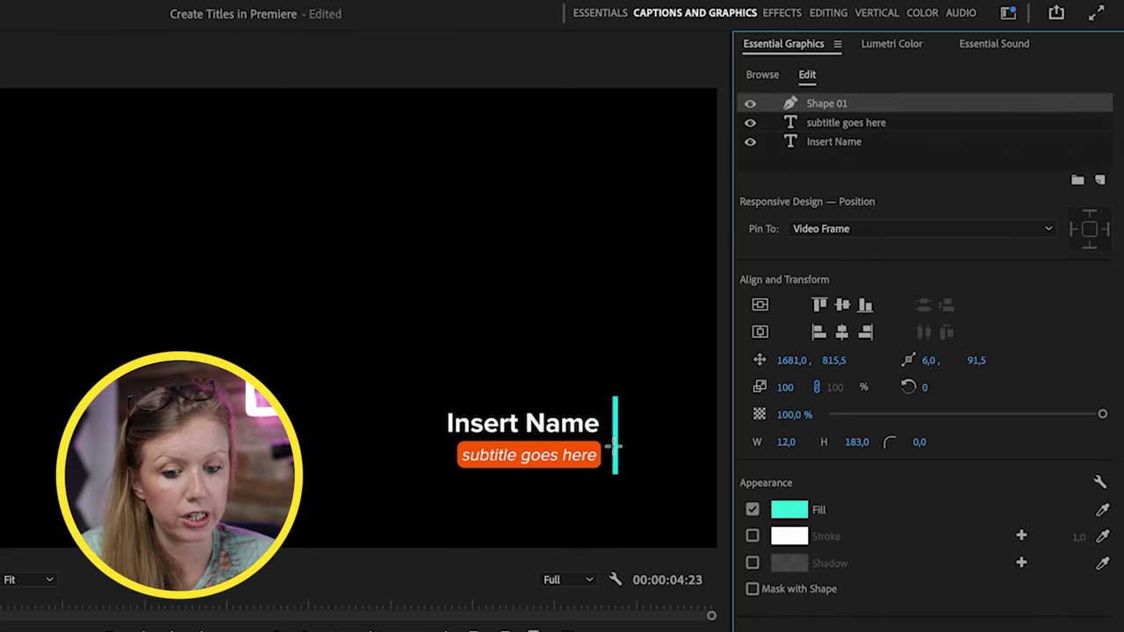
click(798, 513)
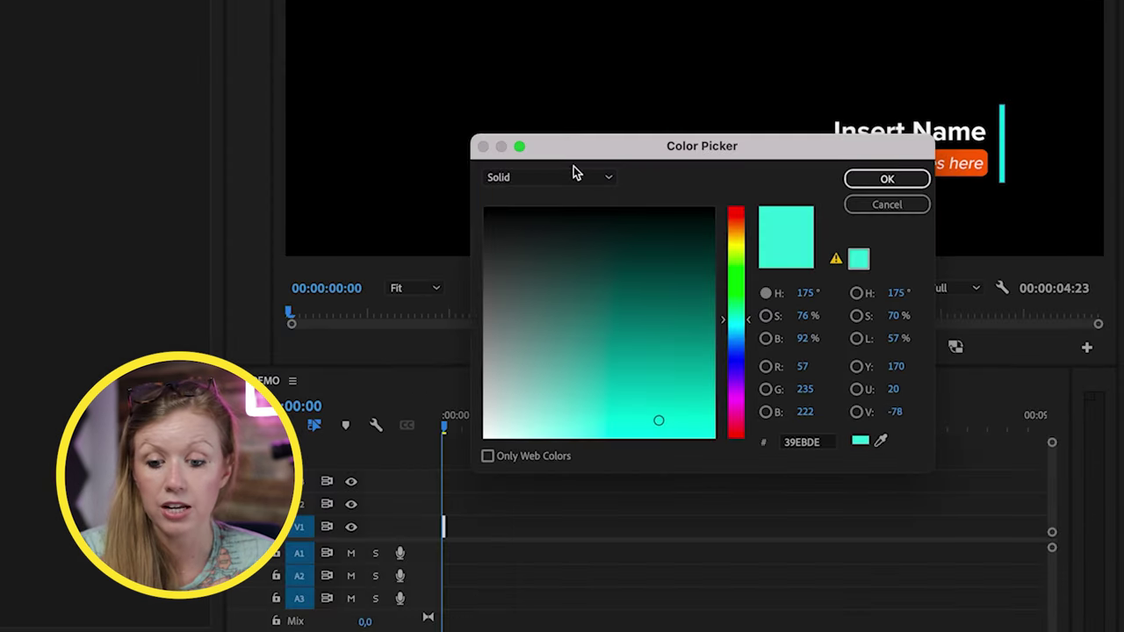
click(572, 174)
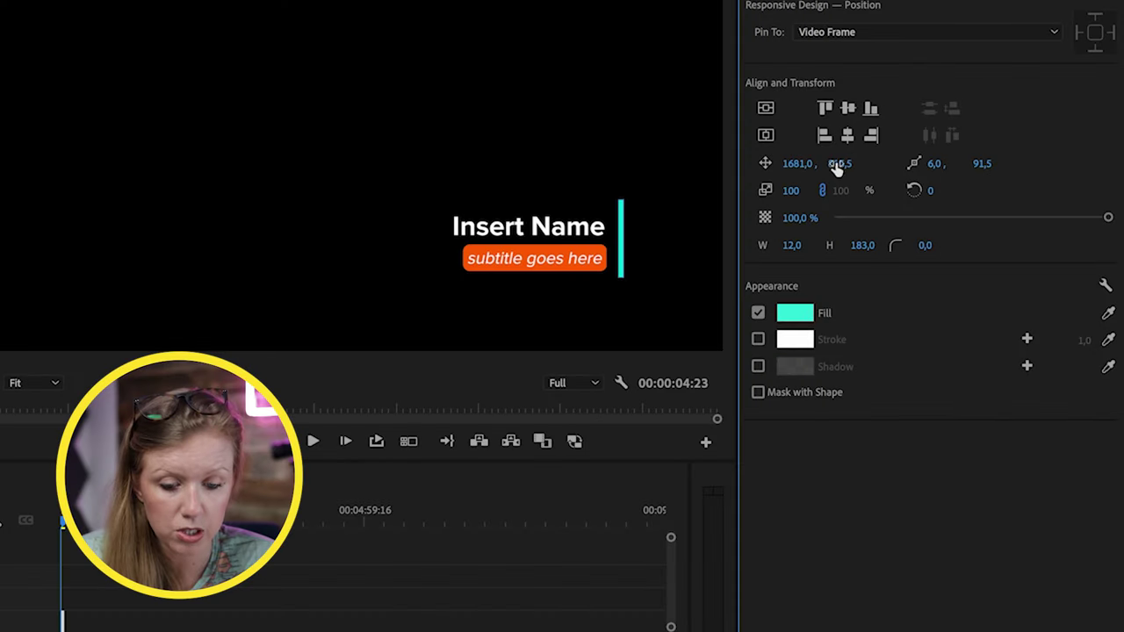
- Move the turquoise bar beside the text to about 1679, 827.5 and rename its layer "Line"
drag(837, 169, 803, 163)
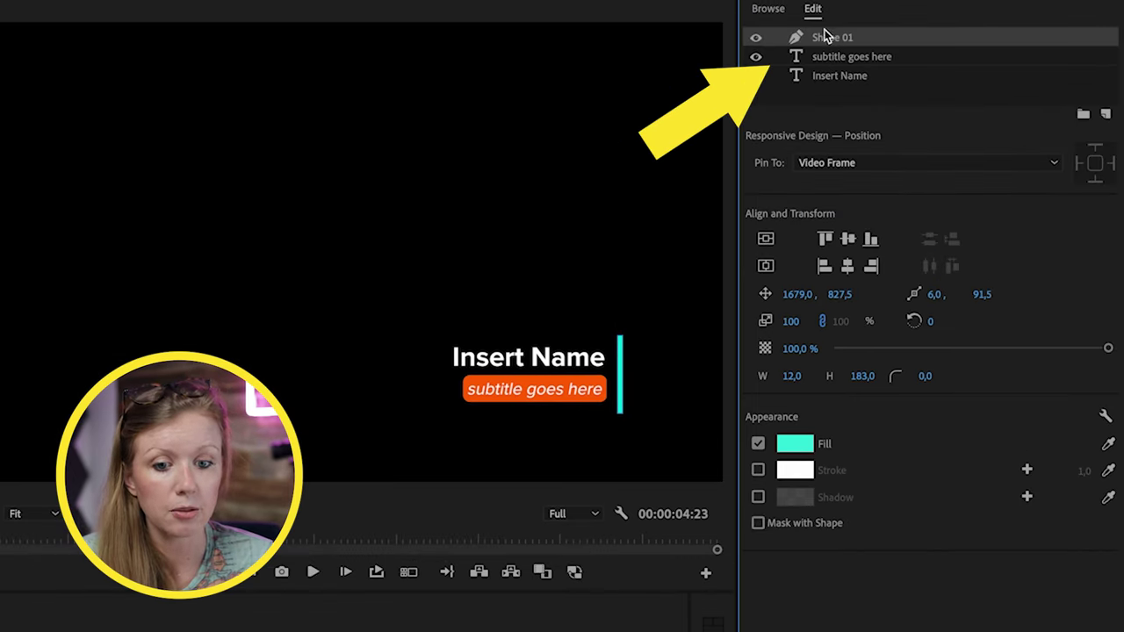
double_click(826, 37)
text(Line)
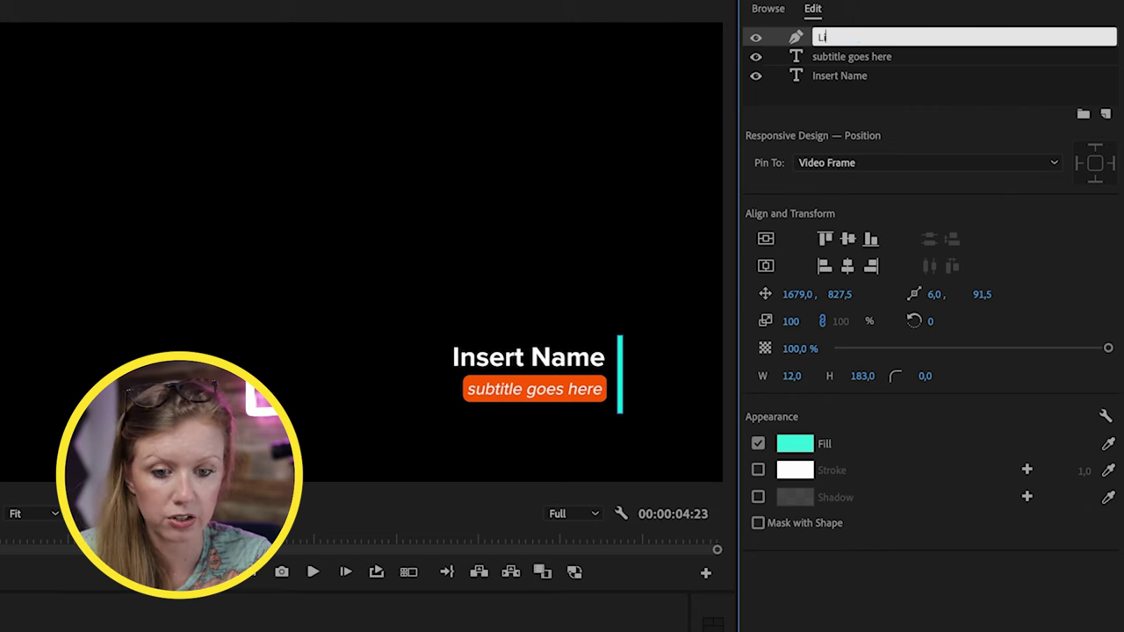
click(844, 56)
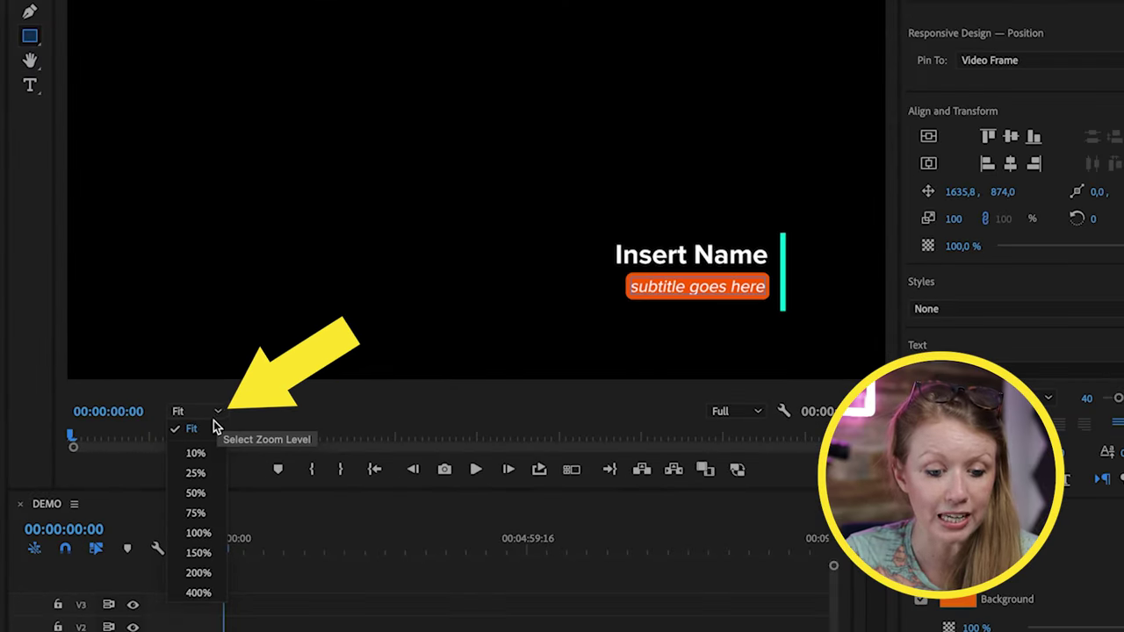
- Enlarge the program preview to 150% and centre the view on the title to check its details
click(200, 553)
drag(509, 397, 677, 407)
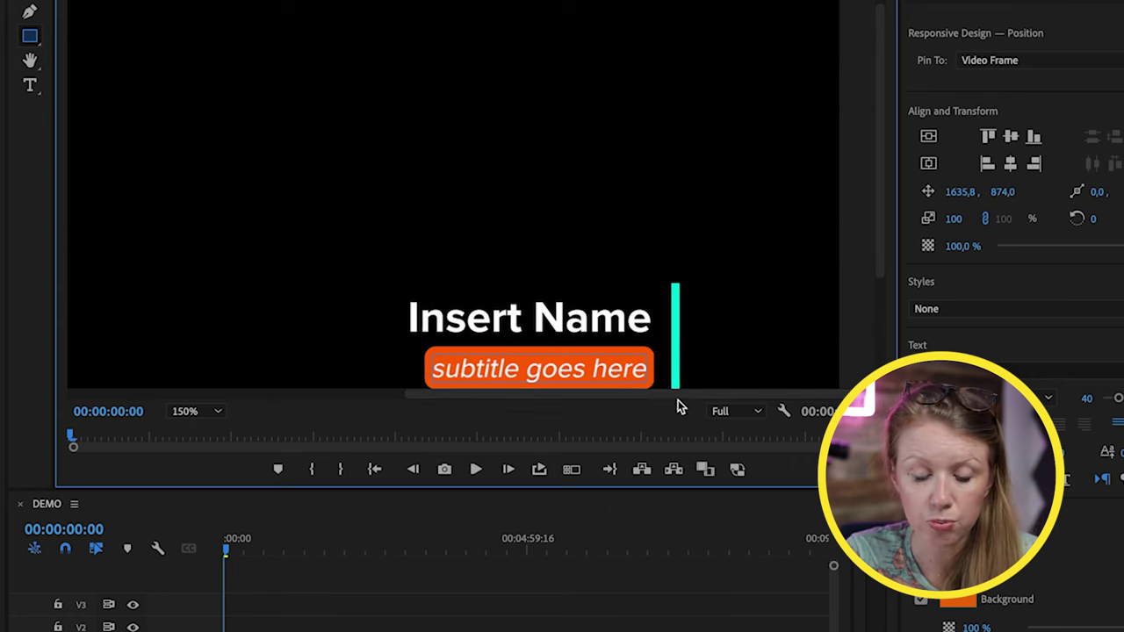
drag(881, 218, 873, 258)
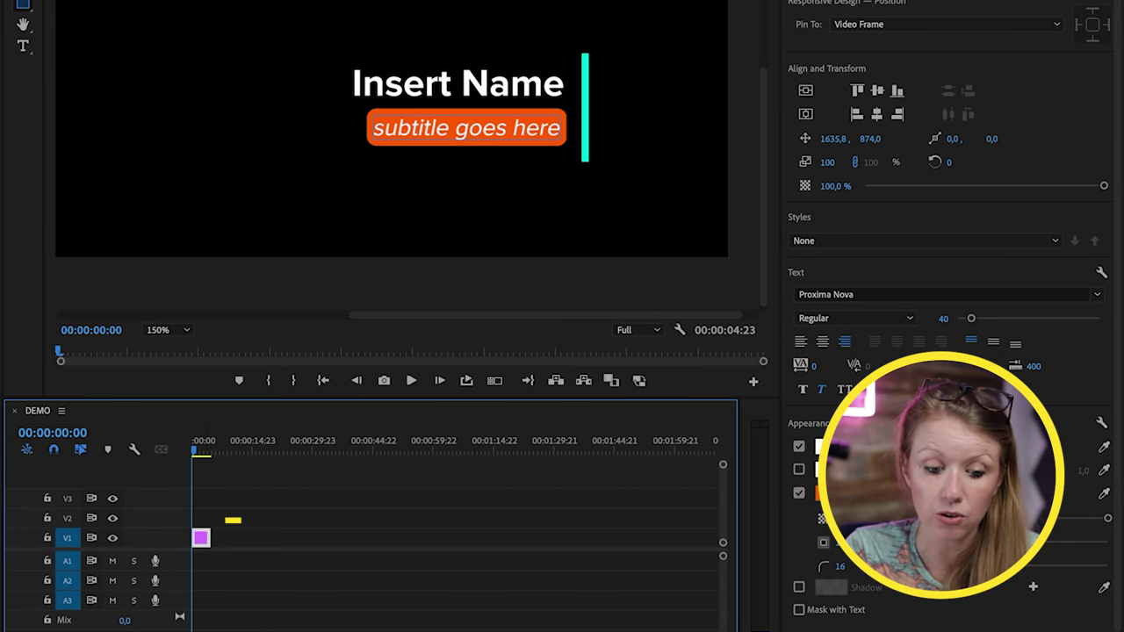
- Export the title clip as a motion graphics template named "Static Lower Third" to the Local Templates Folder
key(=)
key(=)
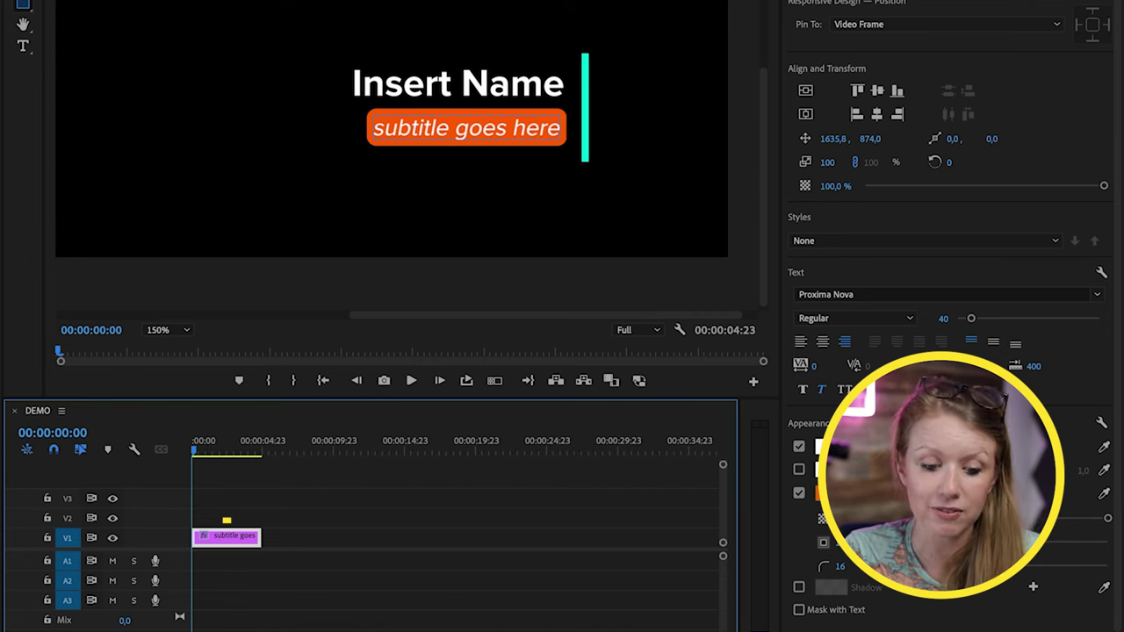
right_click(241, 539)
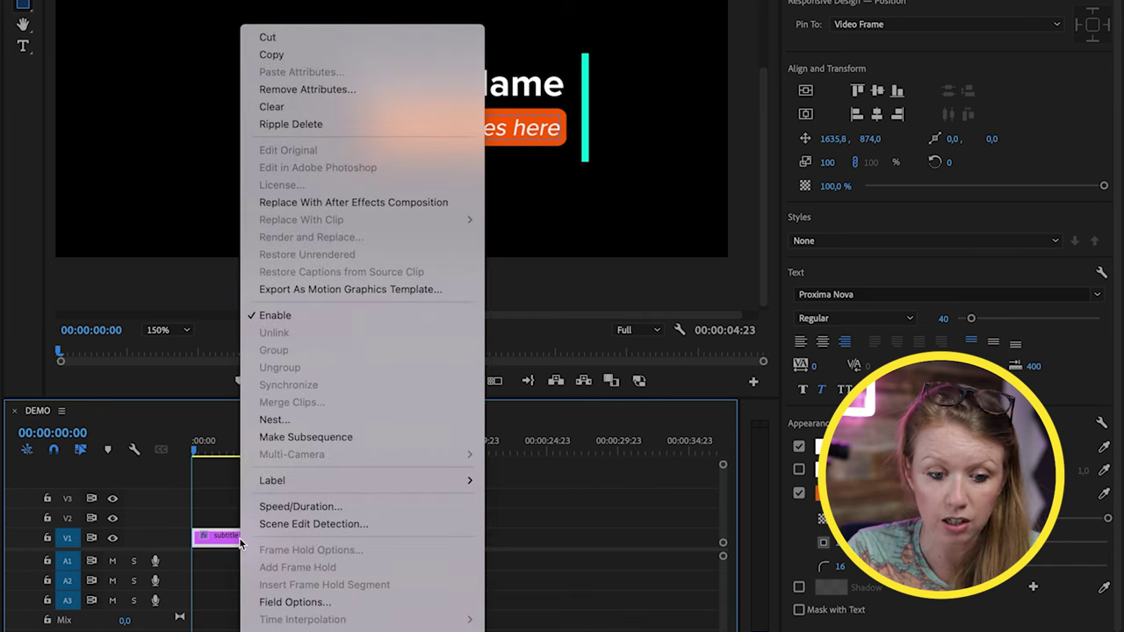
click(381, 291)
text(Stat)
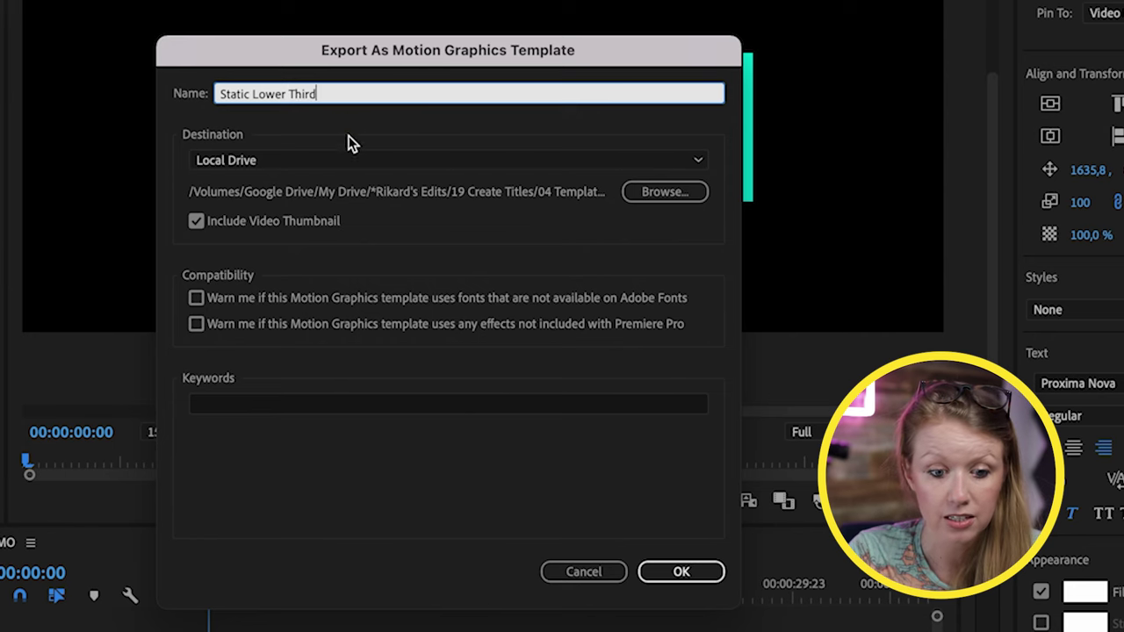
text(ic Lower Third)
click(344, 162)
click(326, 184)
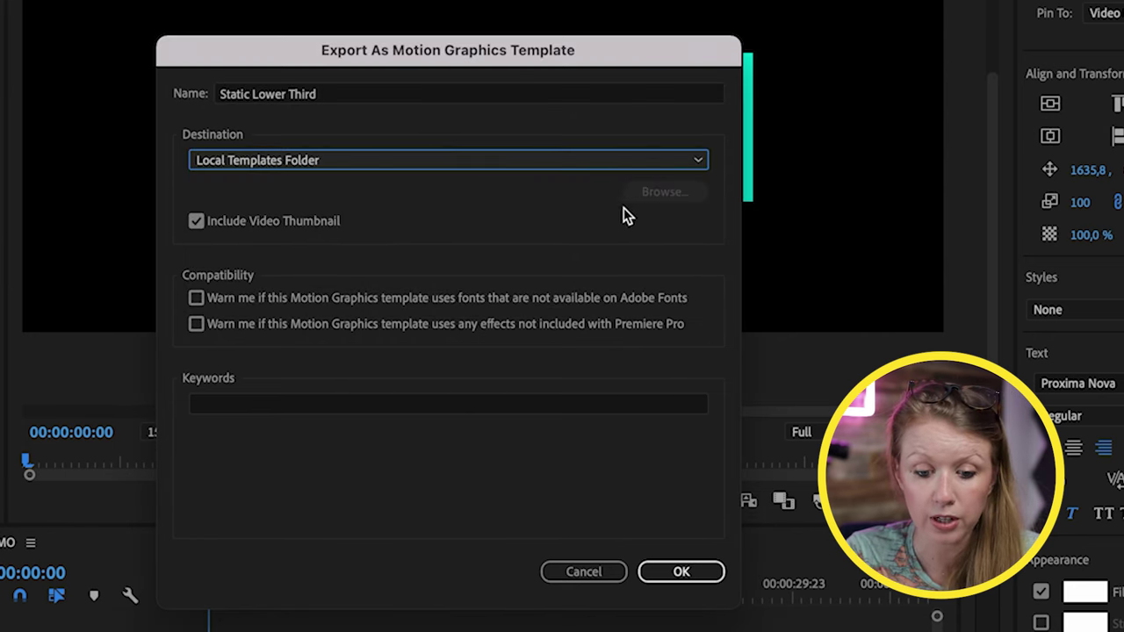
click(685, 576)
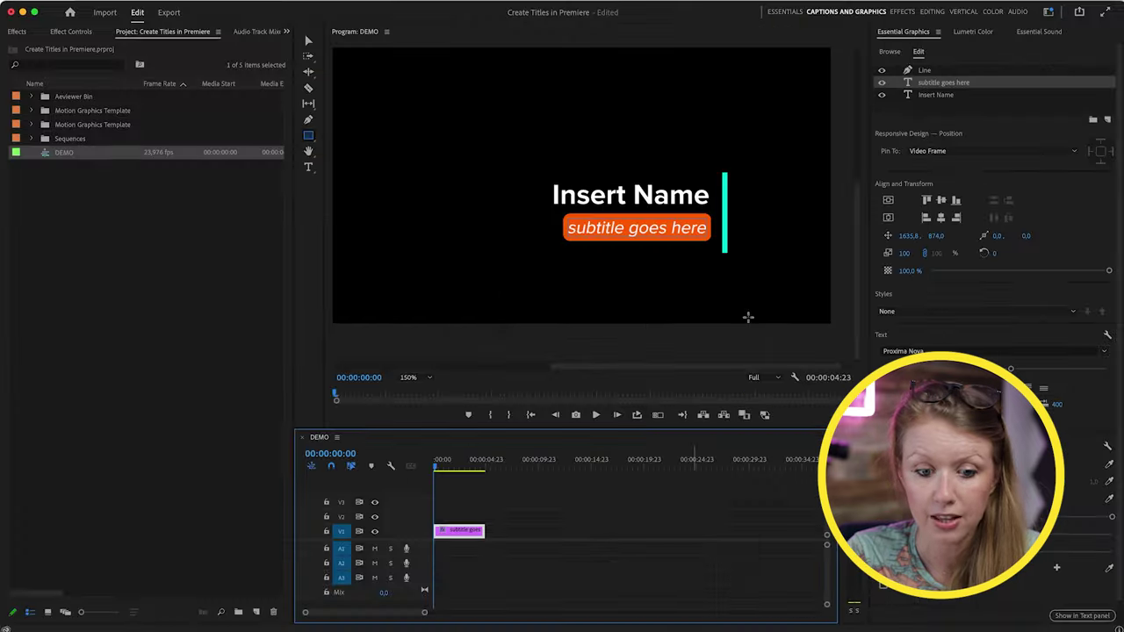
- Search the personal template library for "Static Lower Third"
click(890, 52)
click(913, 99)
text(Static Lower)
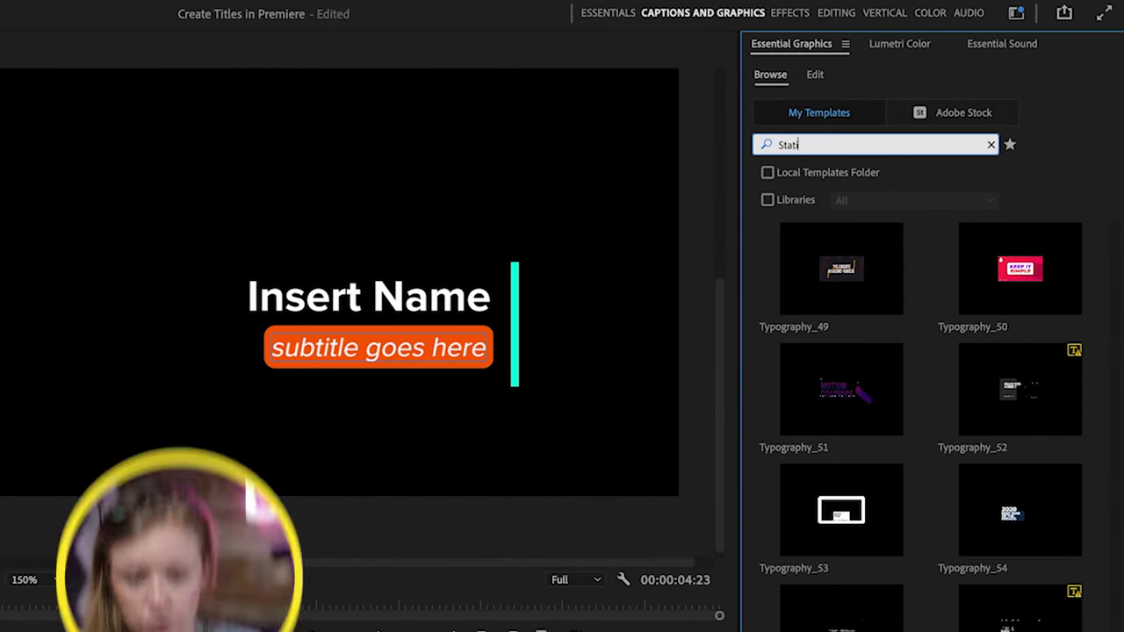
text( Third)
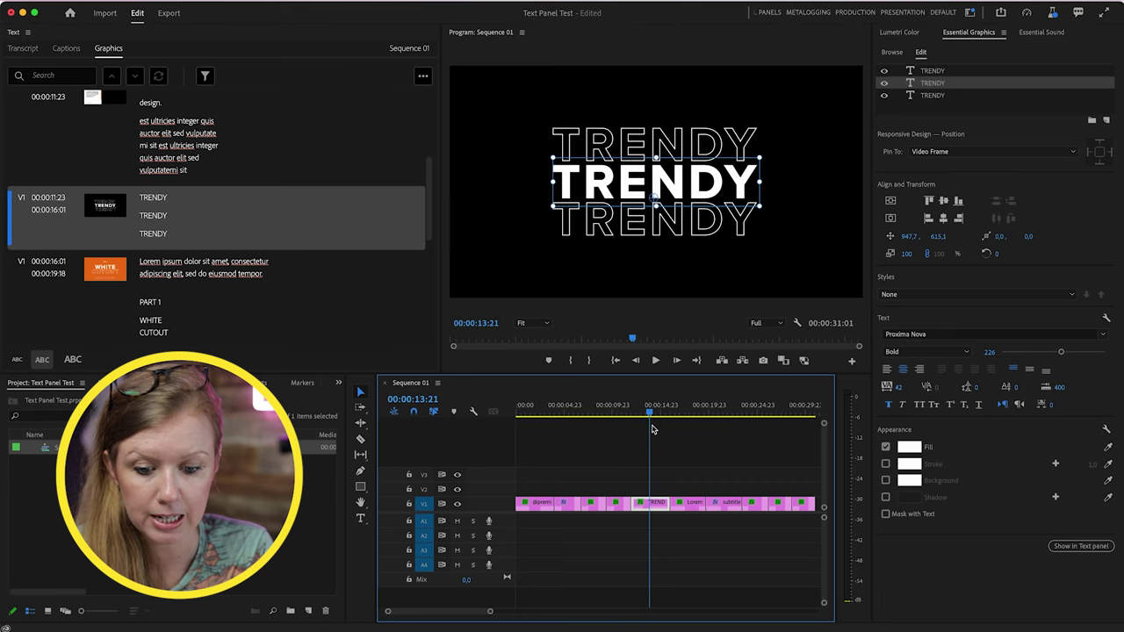
- Give the middle TRENDY text layer a linear gradient fill running from orange to magenta
click(922, 82)
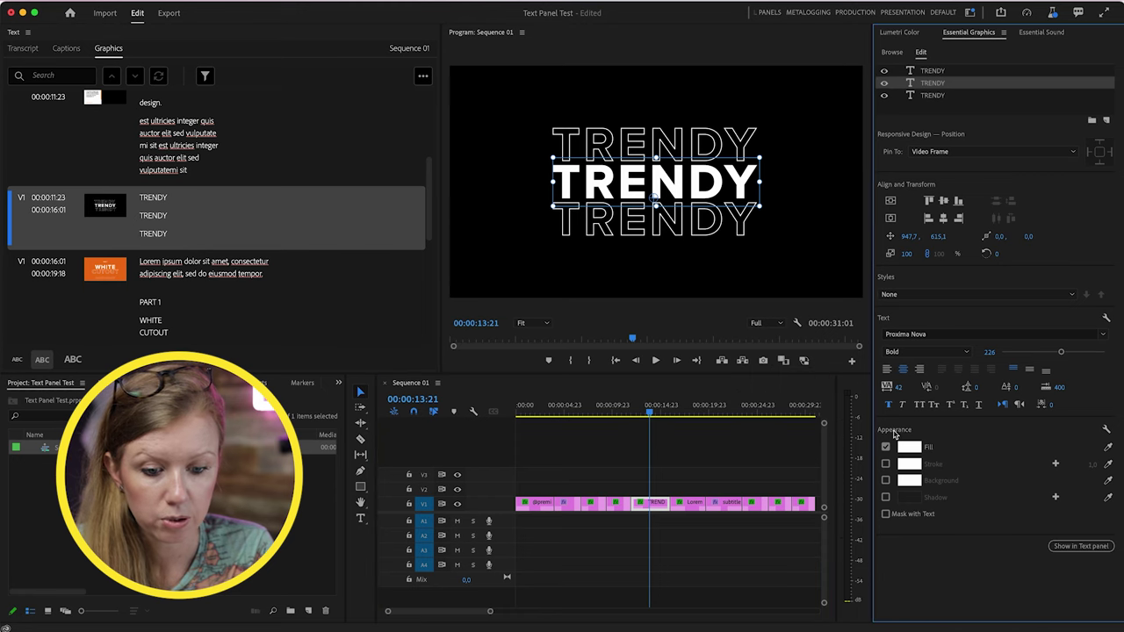
click(909, 447)
click(495, 297)
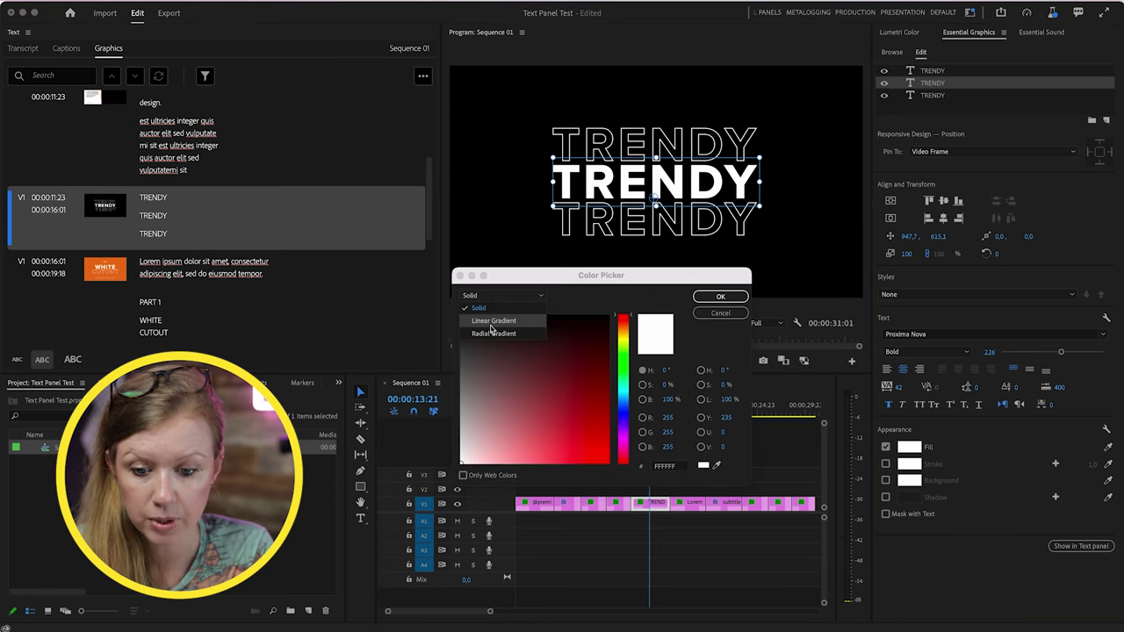
click(492, 321)
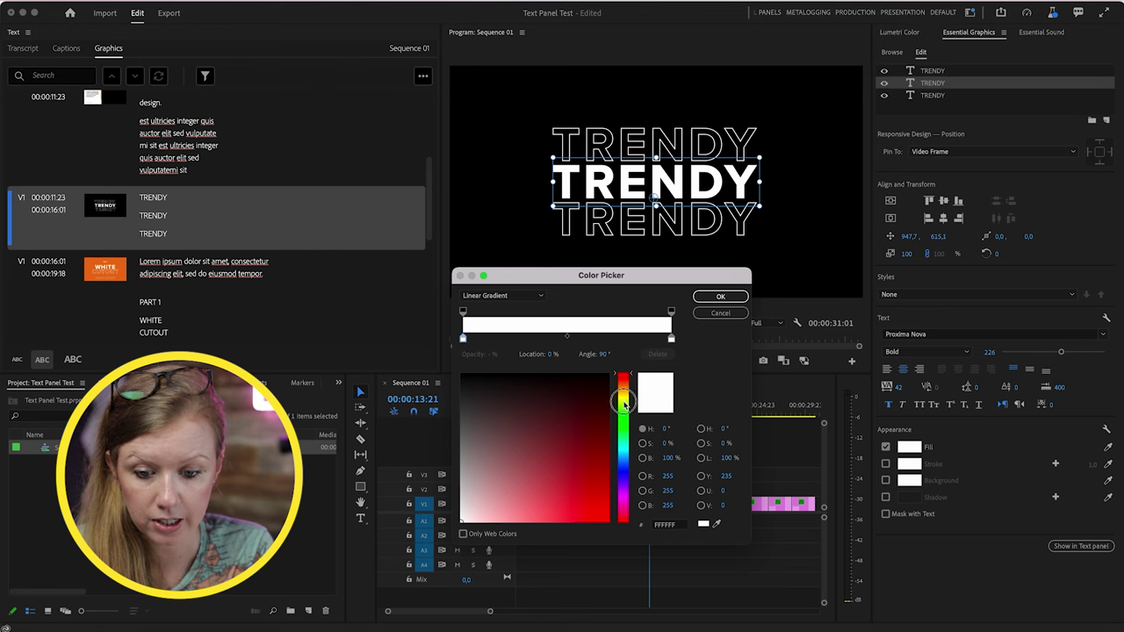
drag(625, 404, 623, 413)
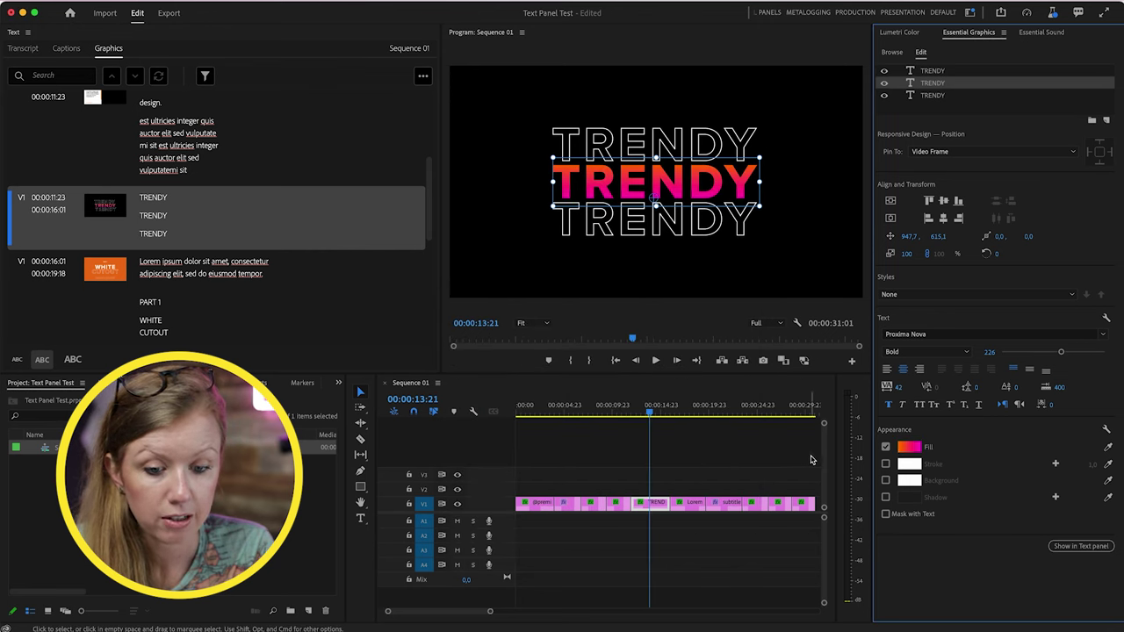
- Give the top TRENDY layer's stroke a linear gradient from orange to magenta (F70BD5)
click(931, 71)
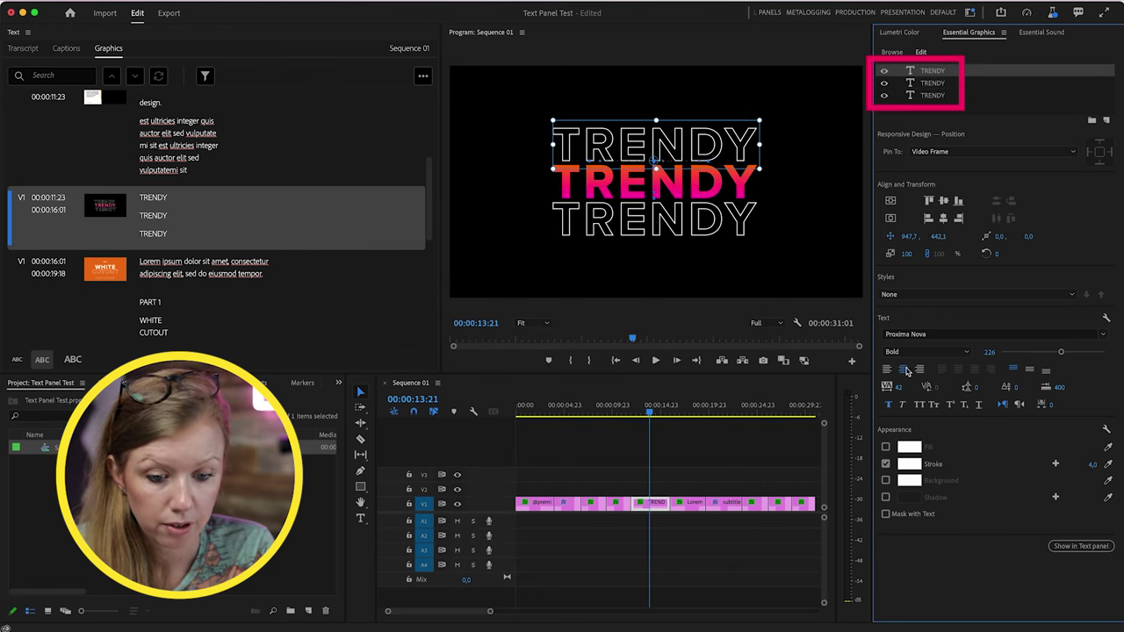
click(910, 468)
click(488, 297)
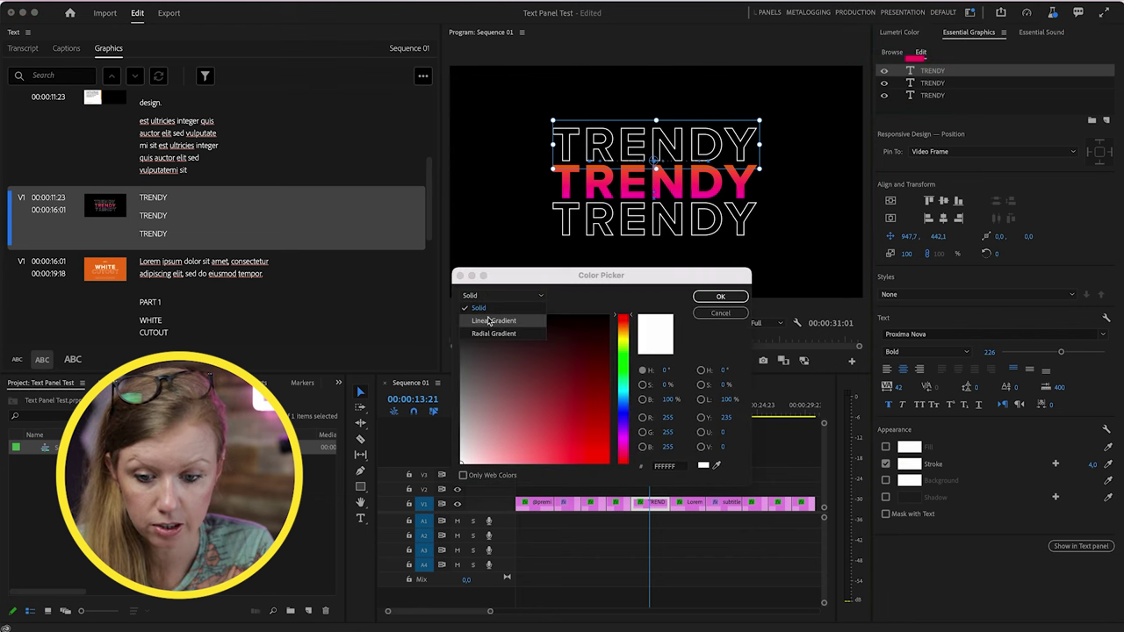
click(489, 322)
drag(623, 456, 603, 517)
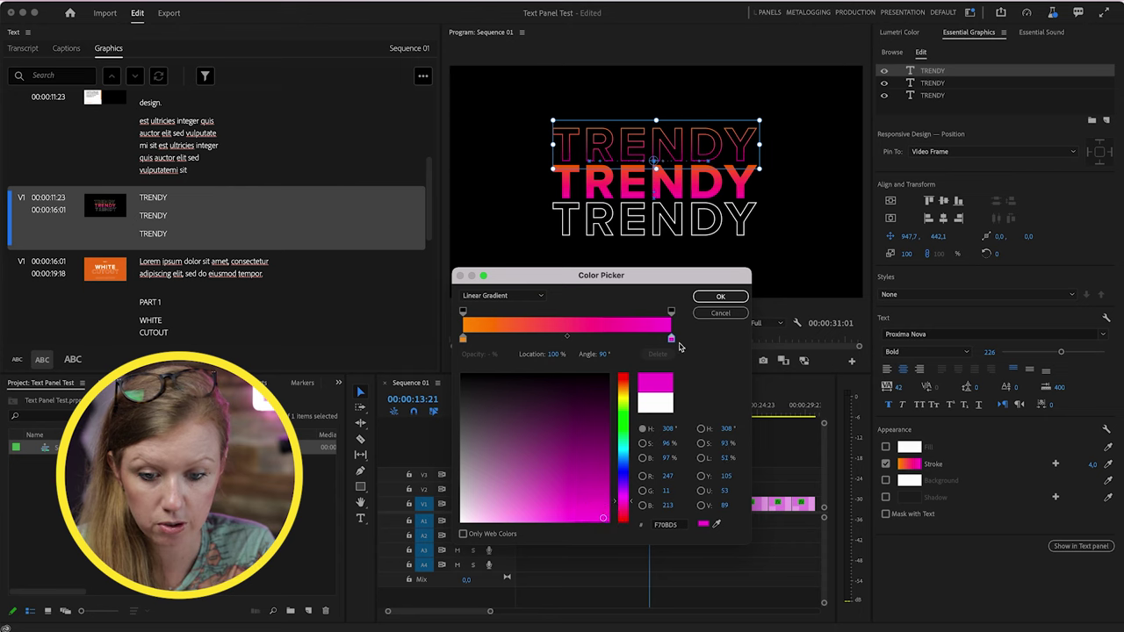
click(720, 296)
- Give the top TRENDY layer an orange-to-magenta linear gradient shadow with 35% opacity and a size of 12.7
click(909, 498)
click(487, 298)
click(496, 308)
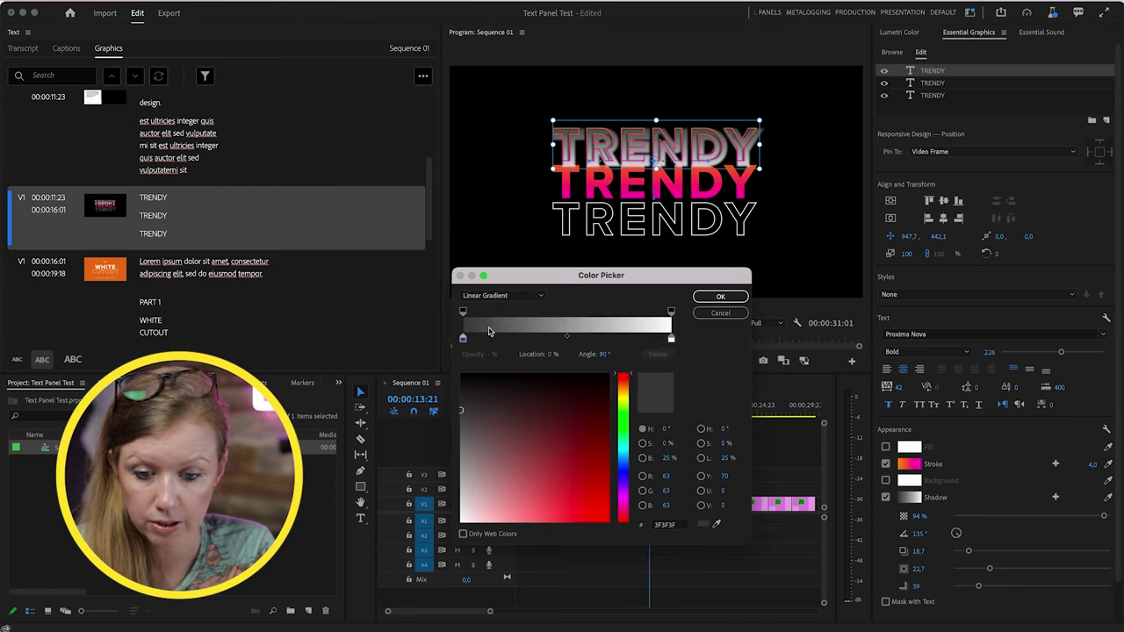
click(720, 296)
drag(1104, 517, 1018, 518)
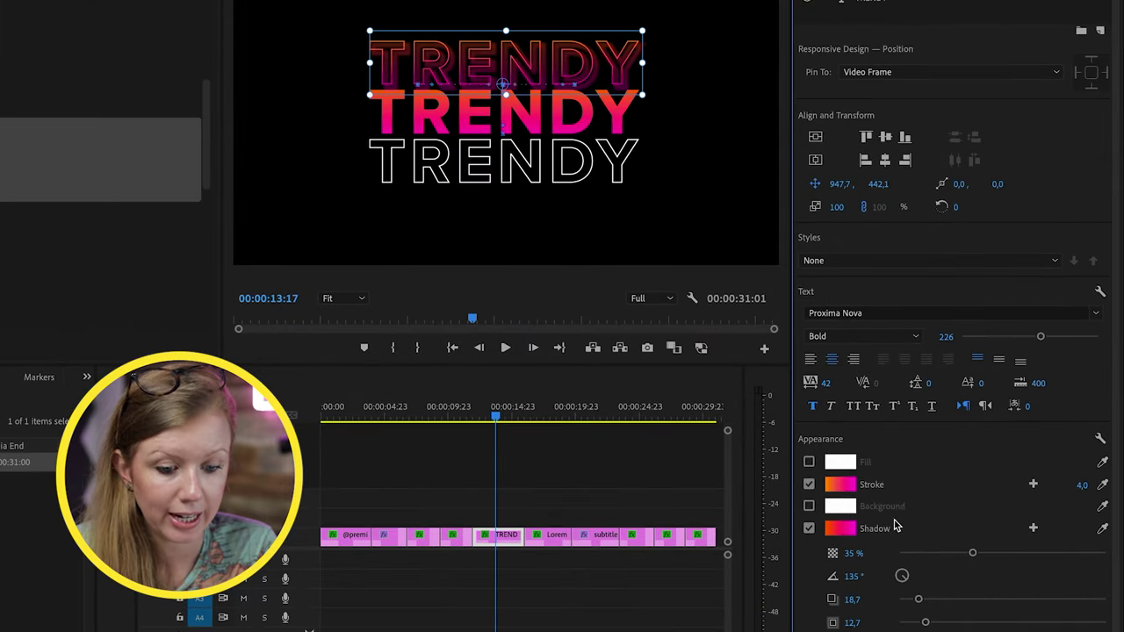
- Add a second shadow to the top TRENDY layer in solid yellow with 67% opacity and a size of 2.6
scroll(947, 481, down, 2)
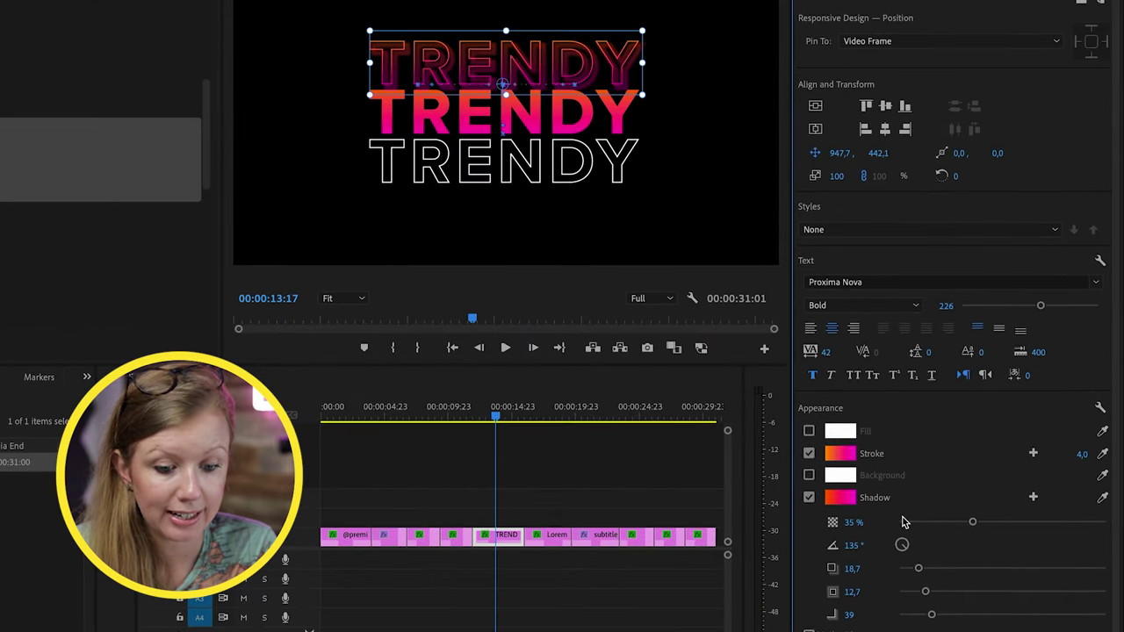
click(1034, 485)
scroll(966, 483, down, 2)
click(840, 512)
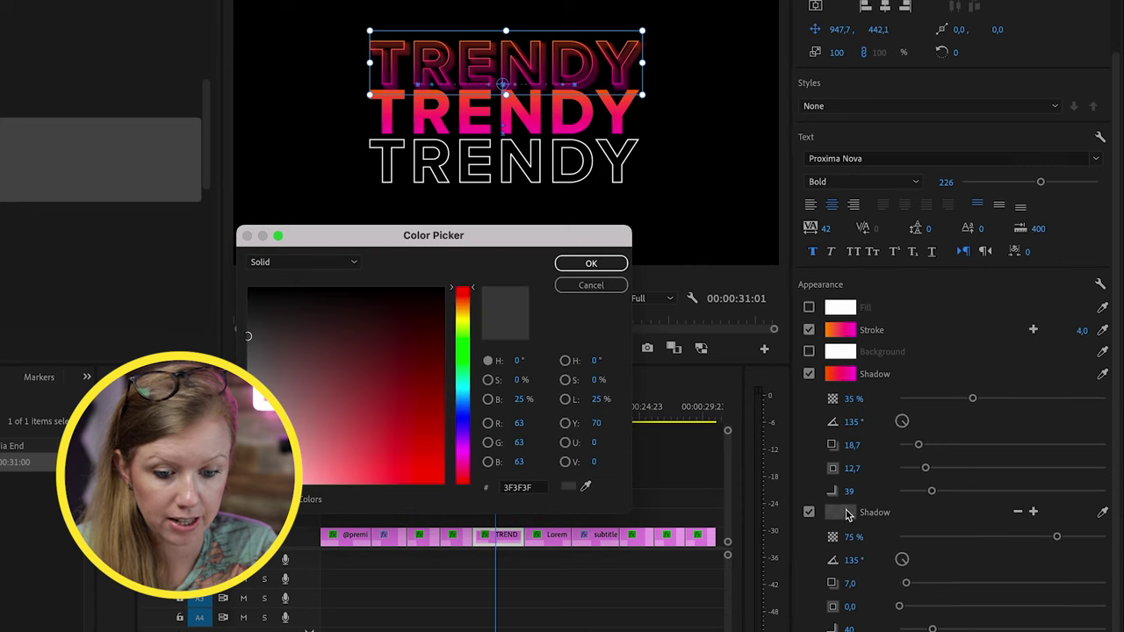
drag(456, 324, 458, 318)
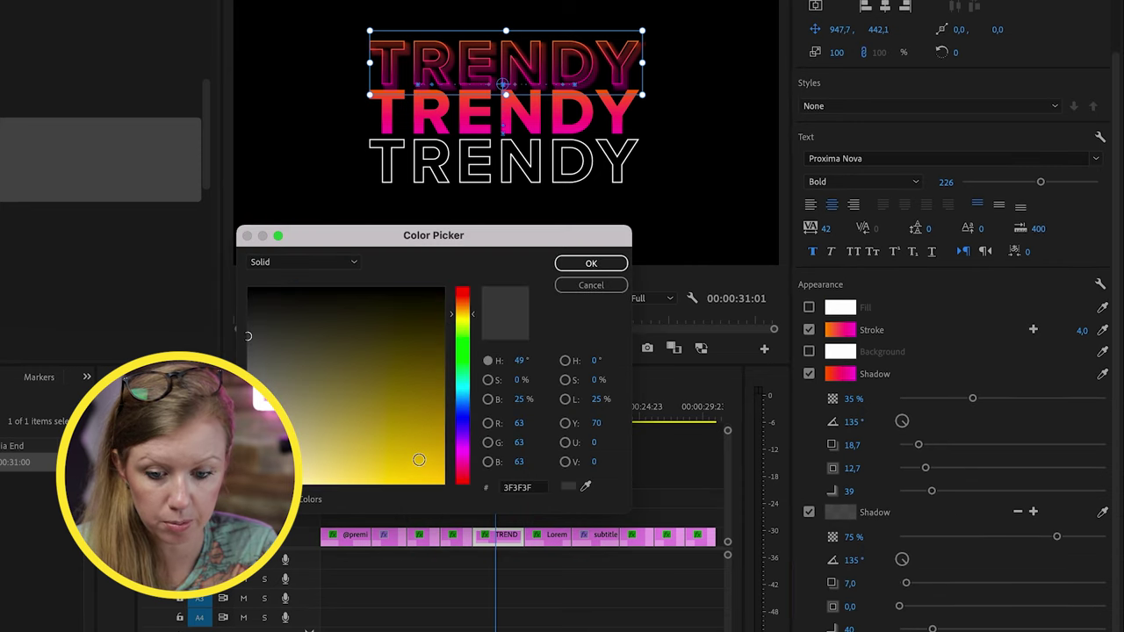
click(399, 472)
click(592, 265)
drag(1057, 537, 994, 539)
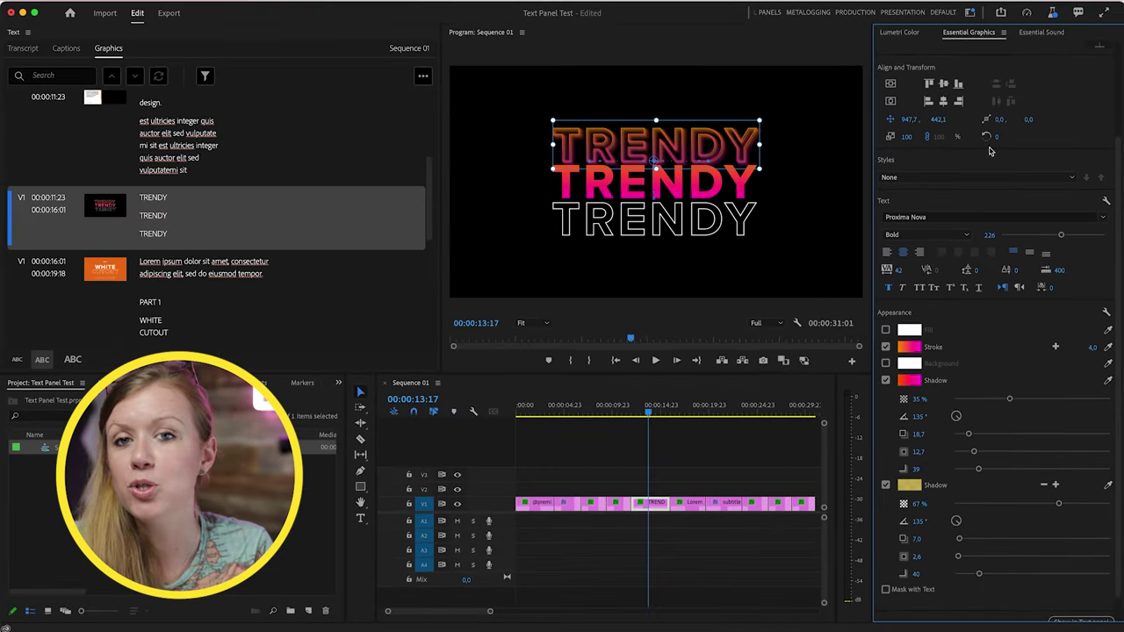
- Browse the Adobe Stock title templates, filtered to the free ones
scroll(990, 152, up, 4)
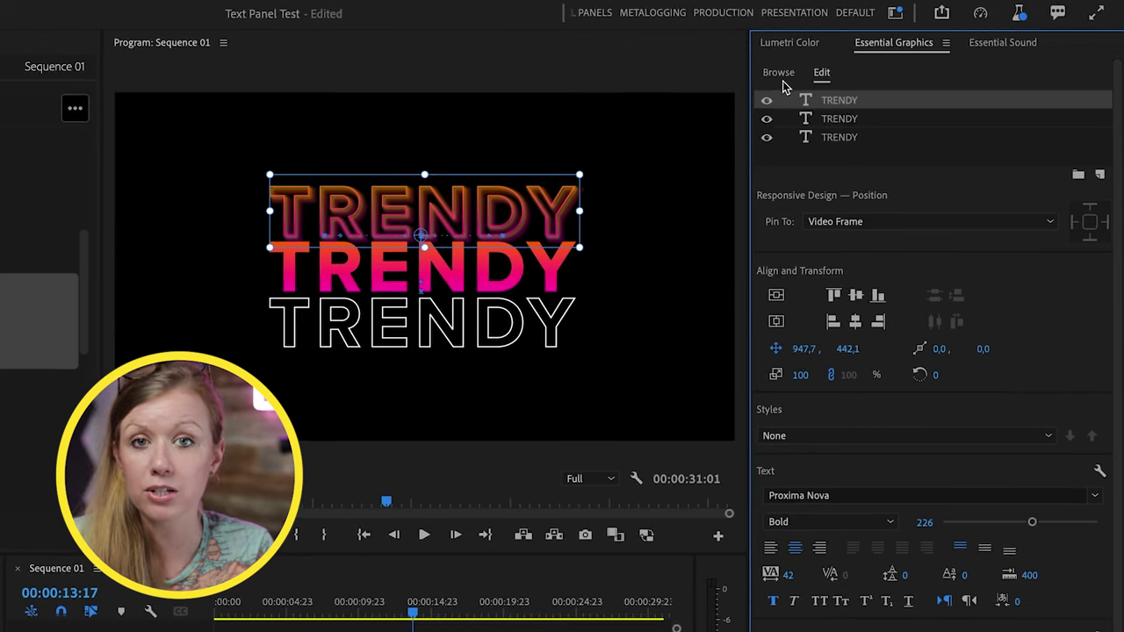
click(779, 74)
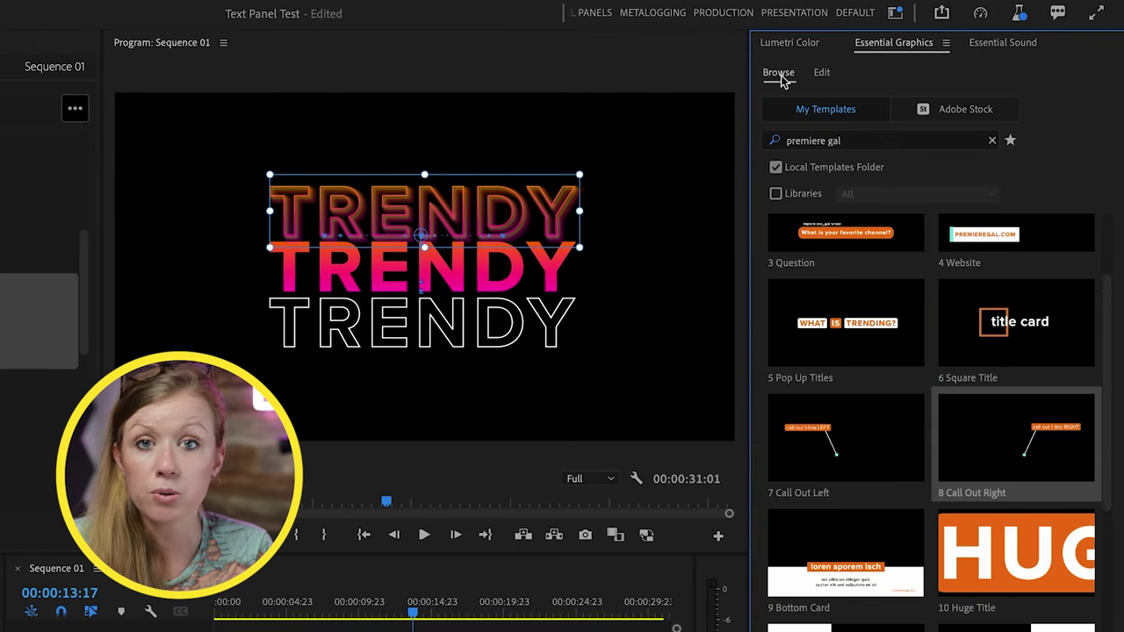
click(971, 110)
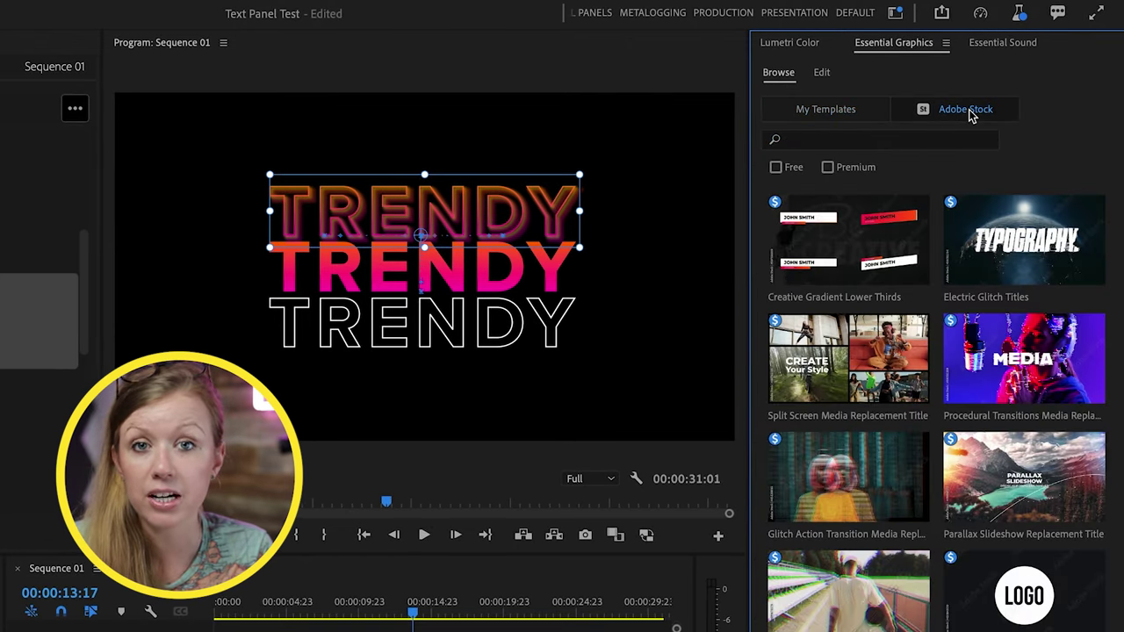
click(777, 168)
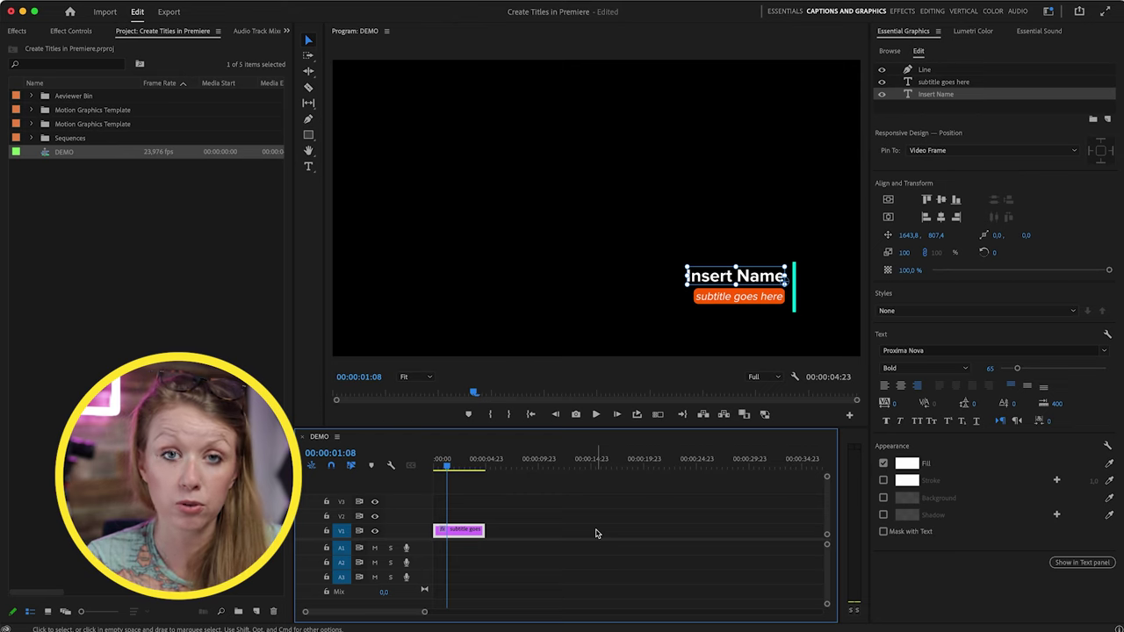
- Select the whole lower-third clip in the DEMO sequence and try the Roll option on it
click(513, 536)
click(470, 533)
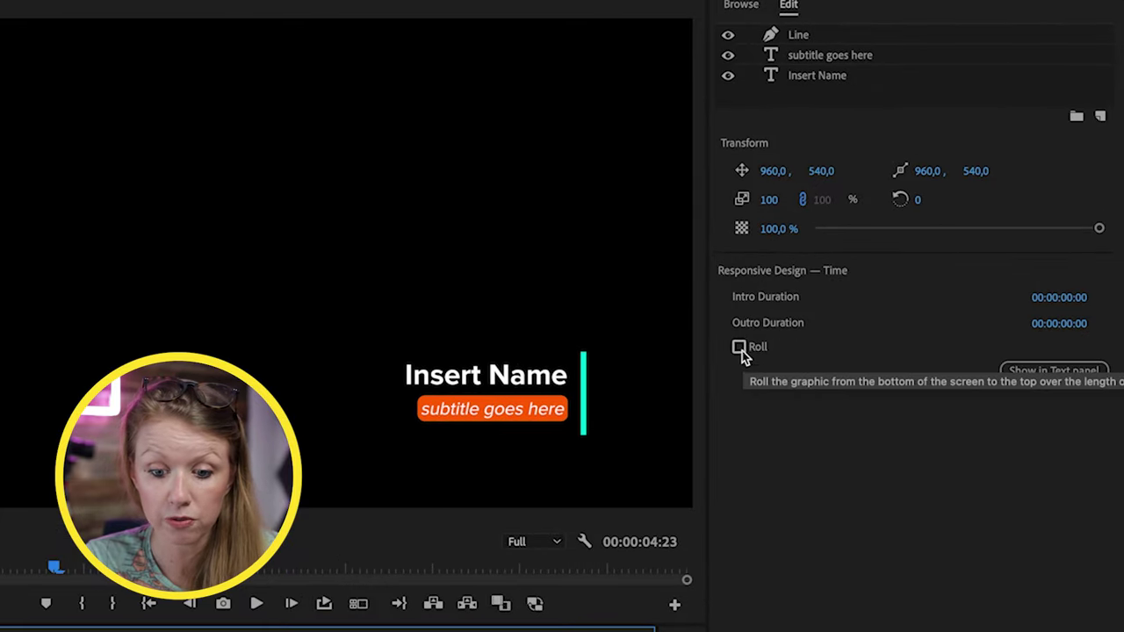
click(742, 350)
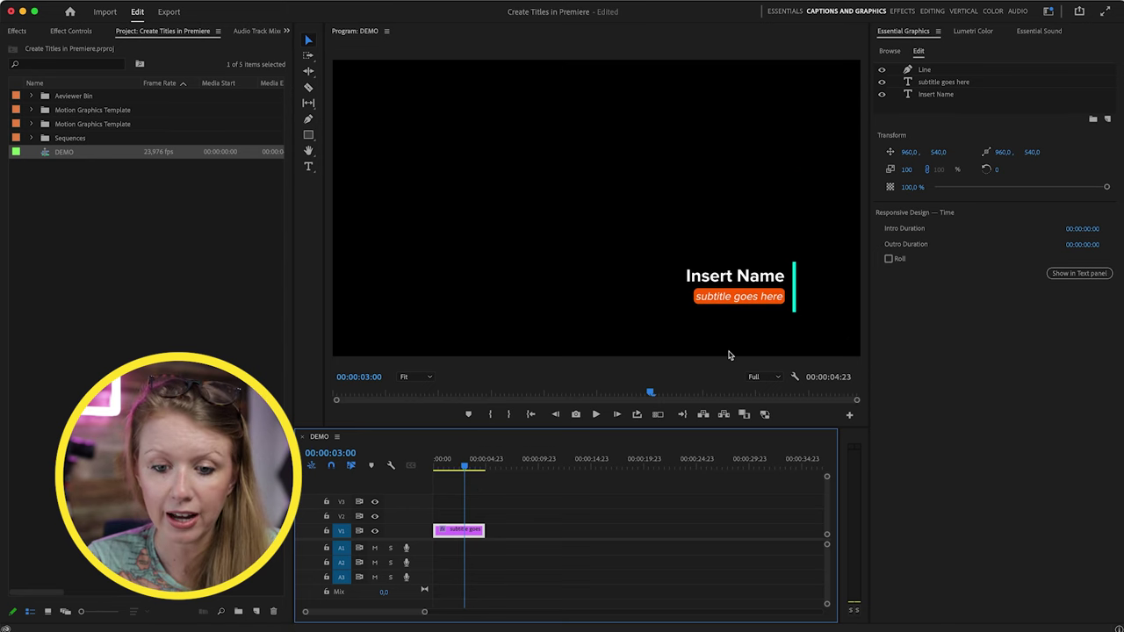
- Search the templates for "credit roll", add the Premiere Gal Motion Picture Rolling Credits to the DEMO sequence and preview it
click(890, 52)
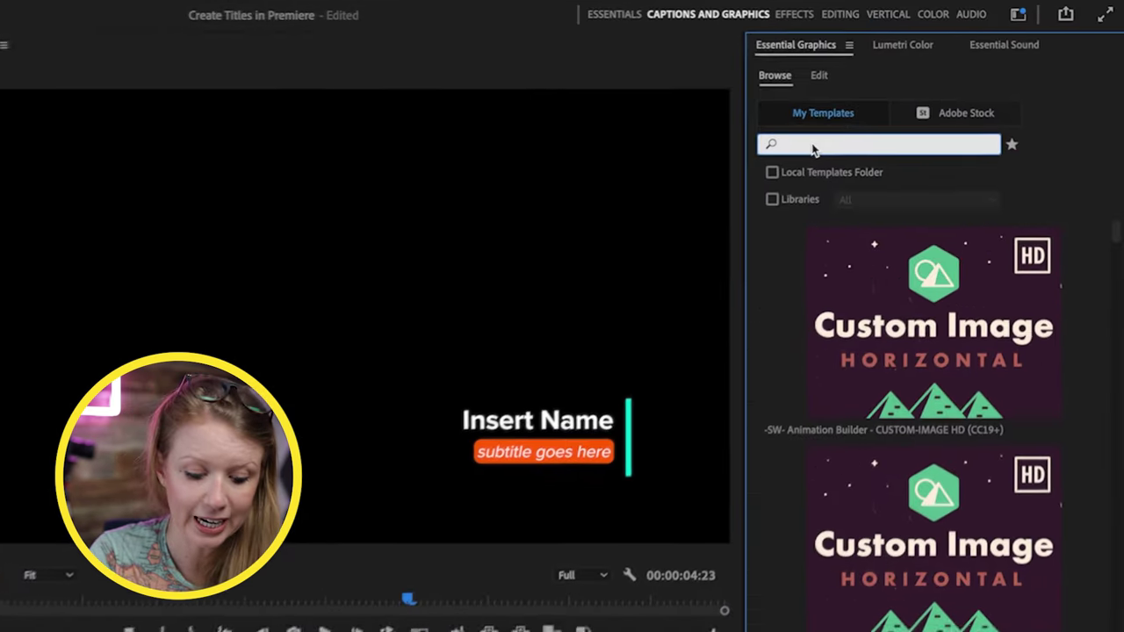
text(credit roll)
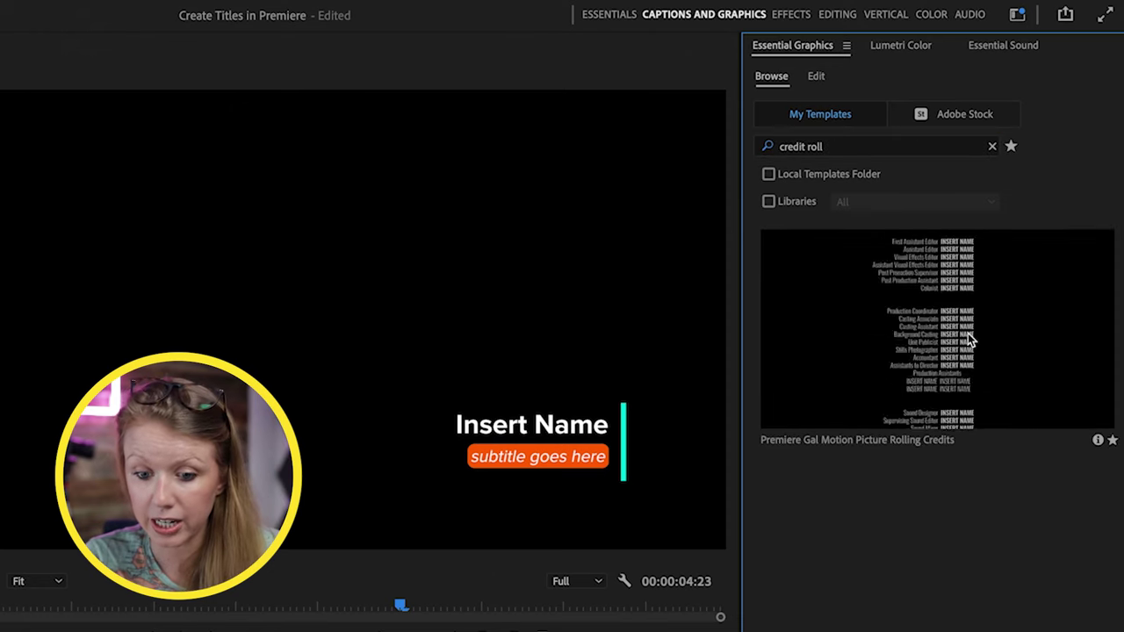
click(951, 361)
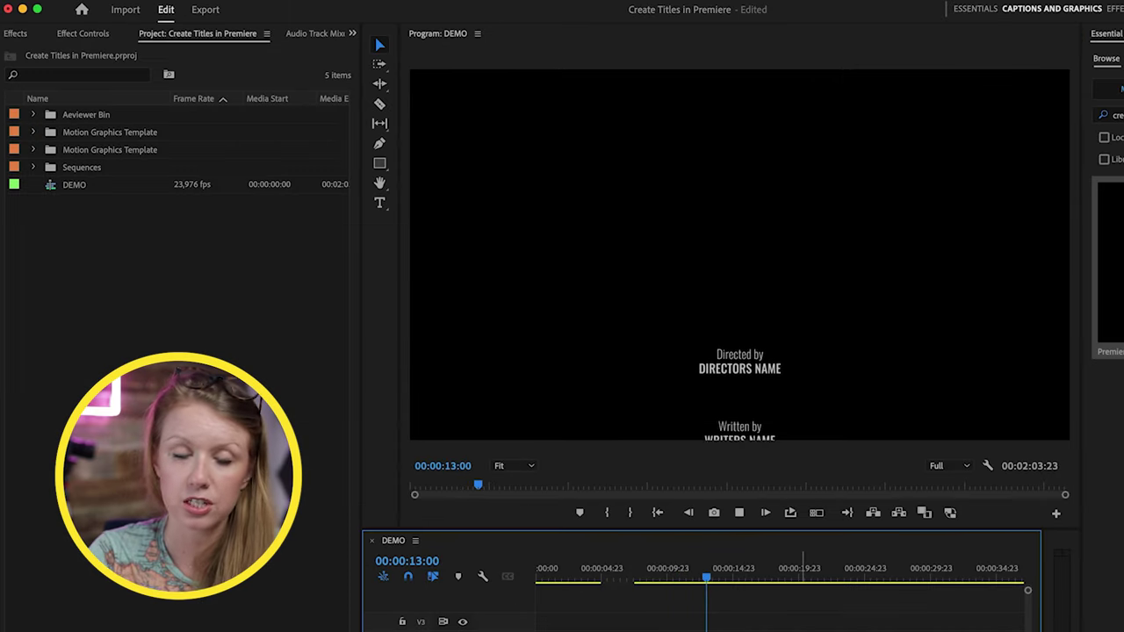
drag(742, 569, 692, 606)
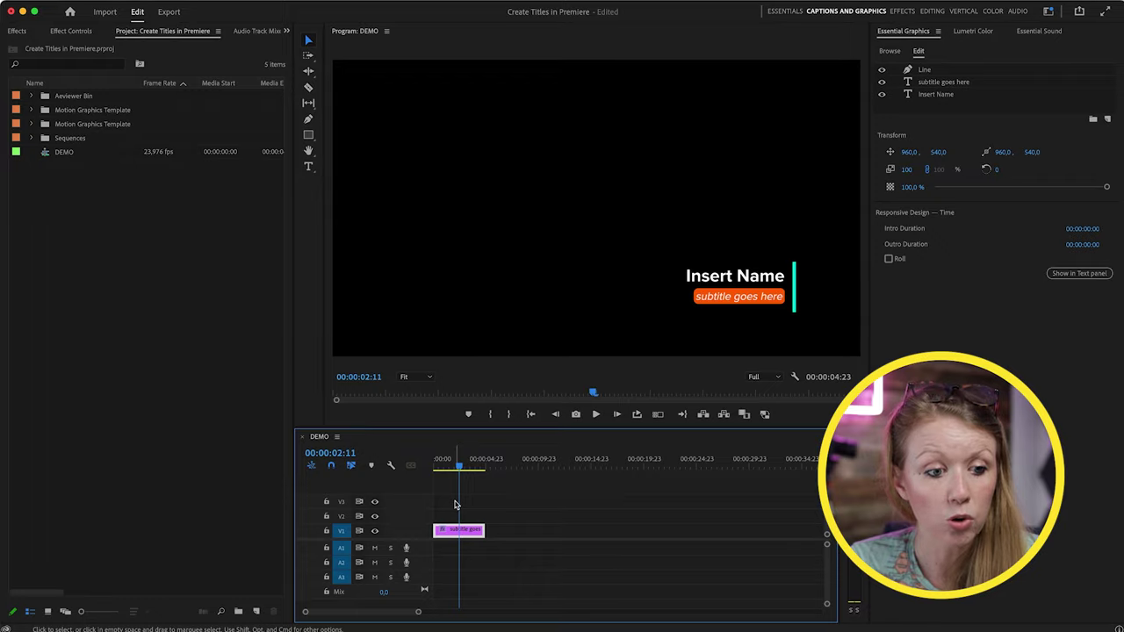
- Add a position keyframe to the lower-third's Line shape at 00:00:00:13, keeping it at its final place
click(75, 32)
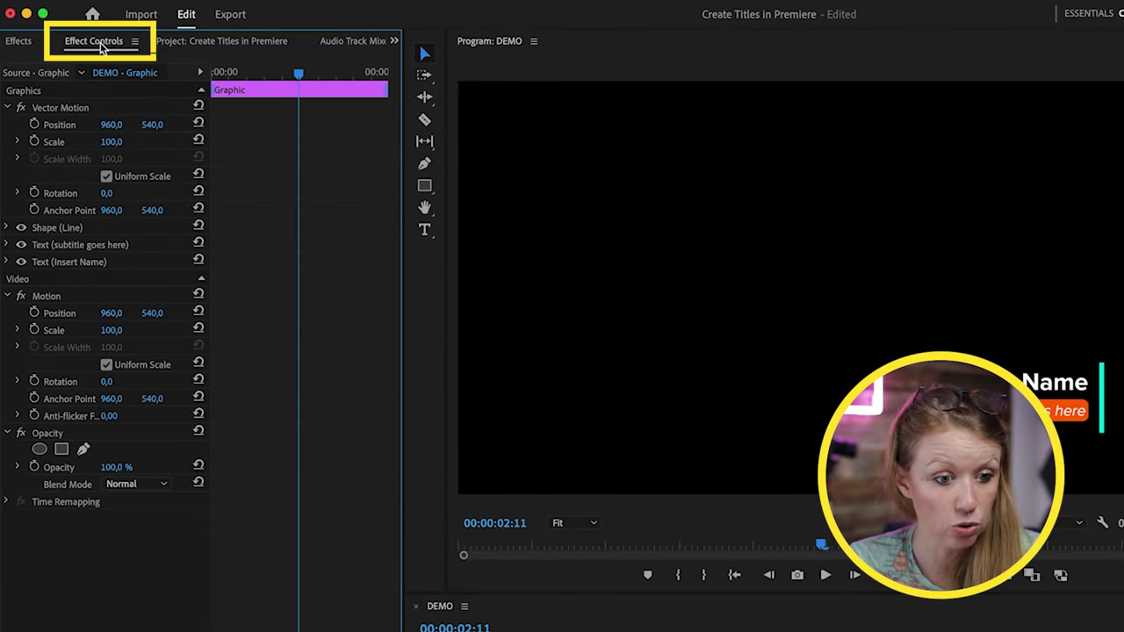
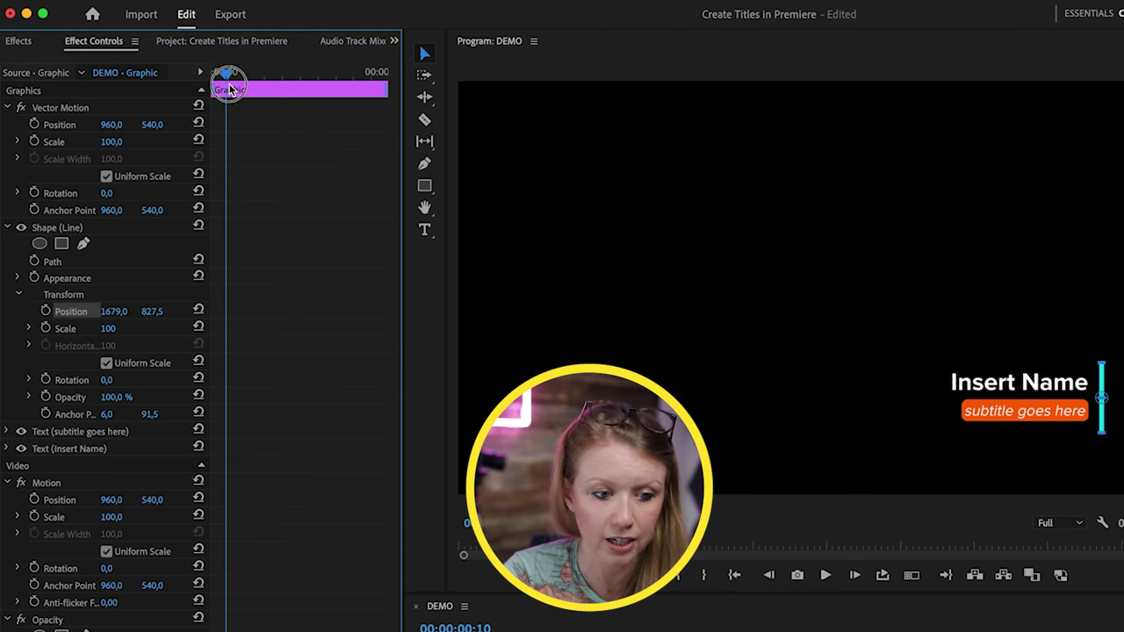
click(46, 311)
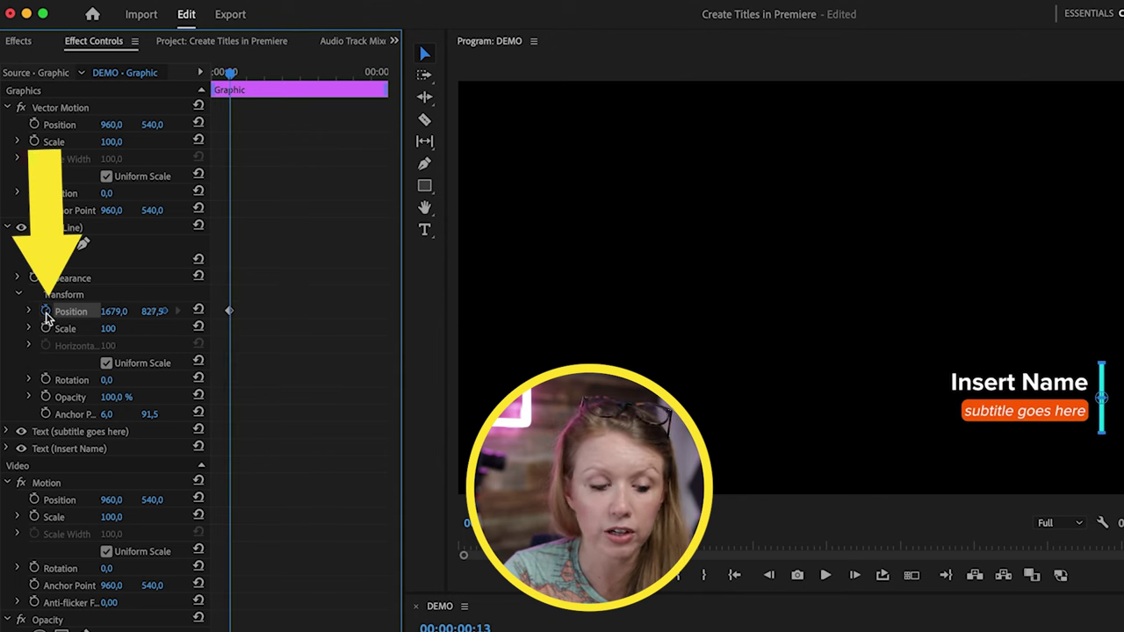
click(230, 344)
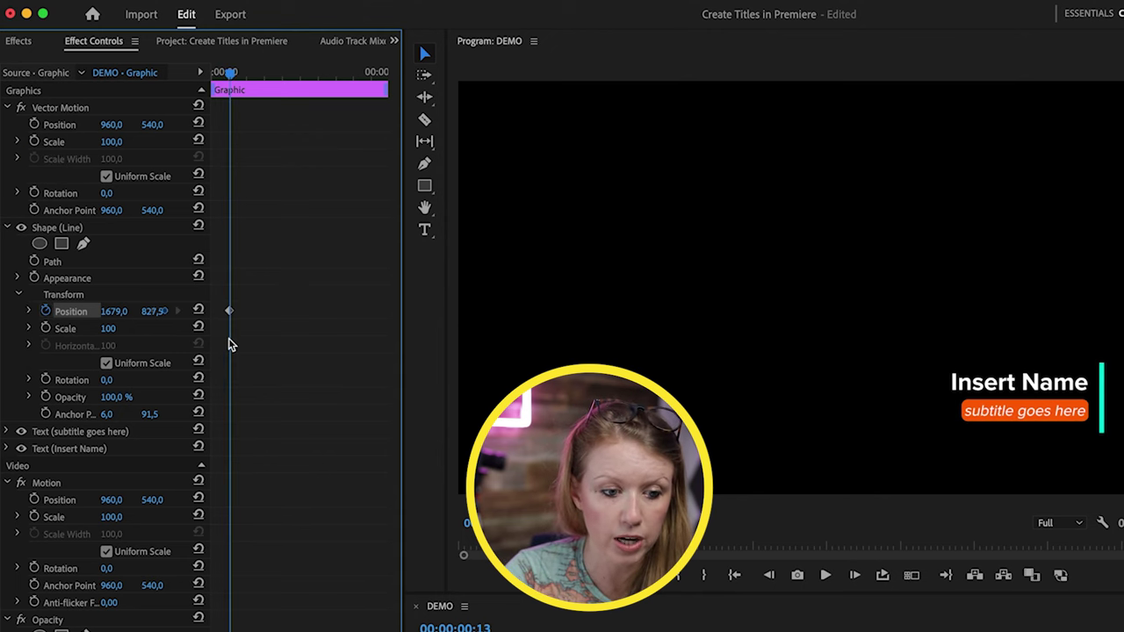
- At 00:00:00:04, move the Line shape off-frame to a horizontal position of 2015, and play back the slide-in
click(227, 75)
drag(227, 76, 218, 75)
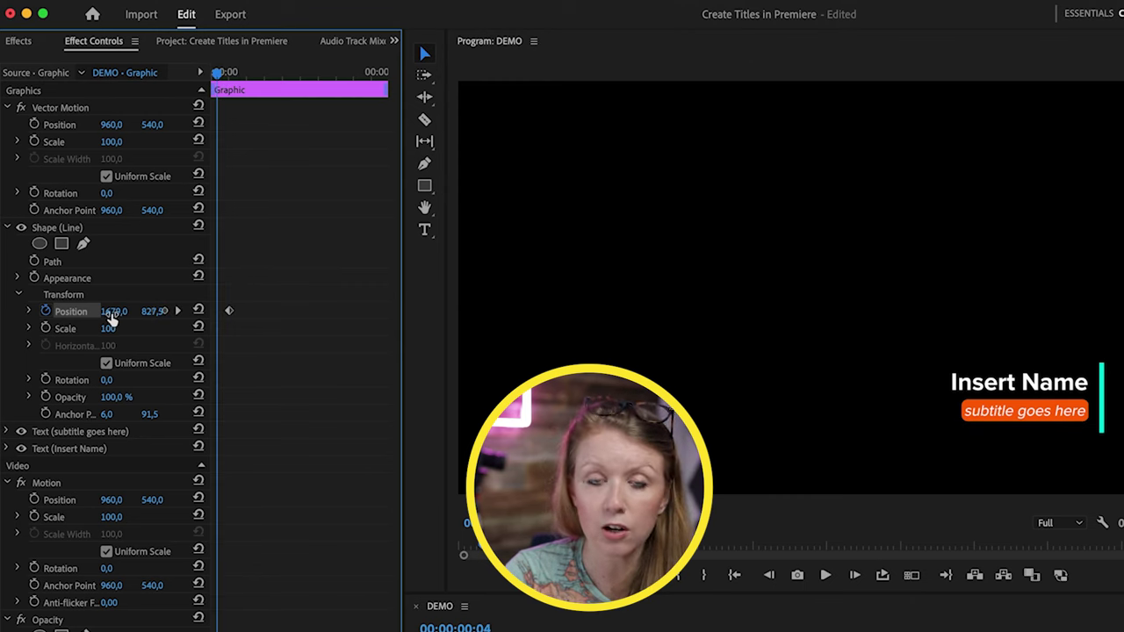
drag(111, 321, 138, 321)
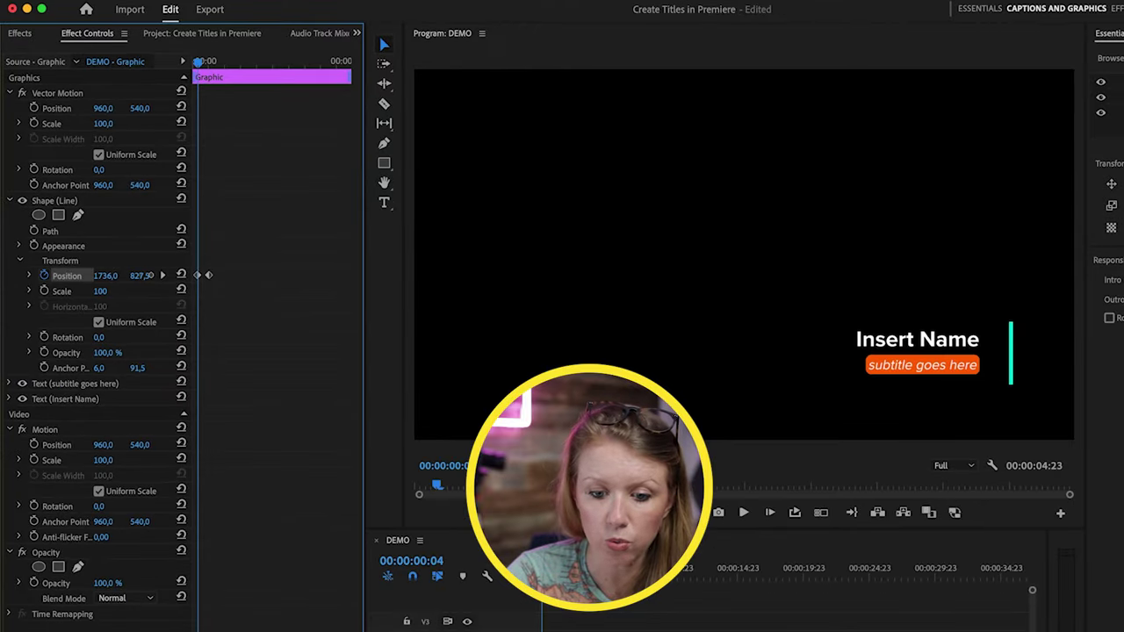
drag(106, 274, 164, 275)
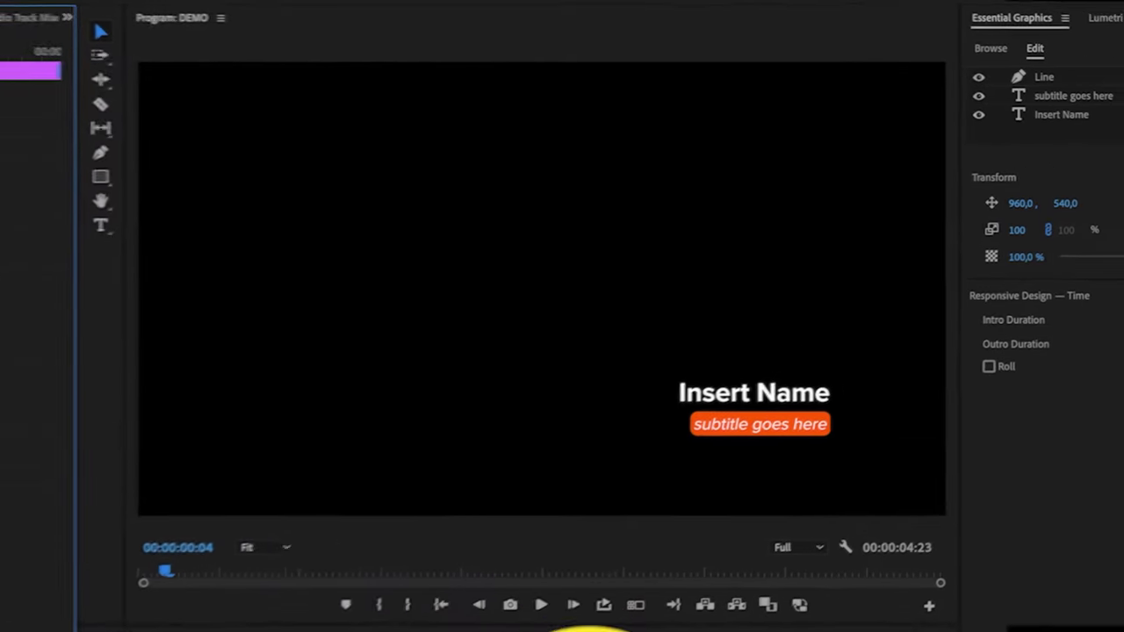
key(space)
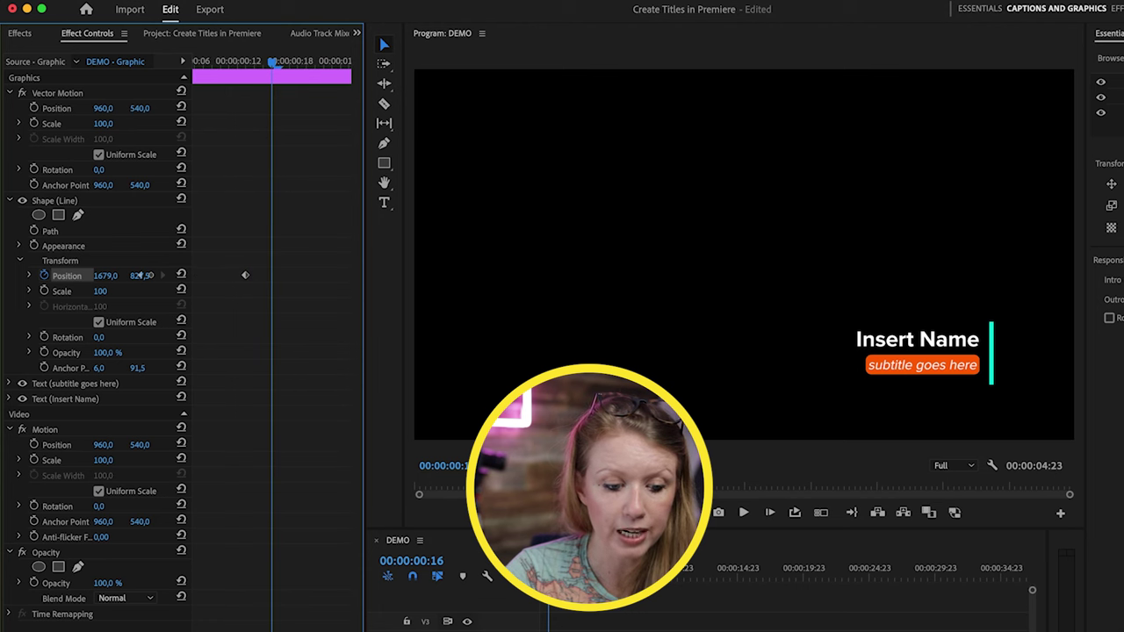
- Apply temporal easing to the Line shape's second position keyframe
key(backslash)
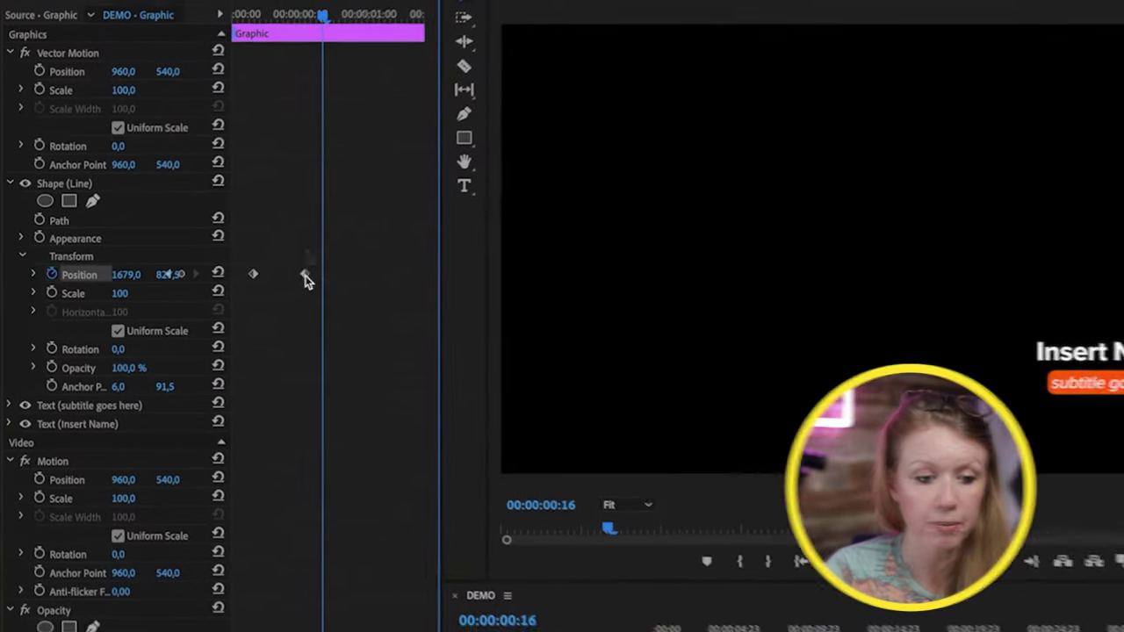
right_click(252, 276)
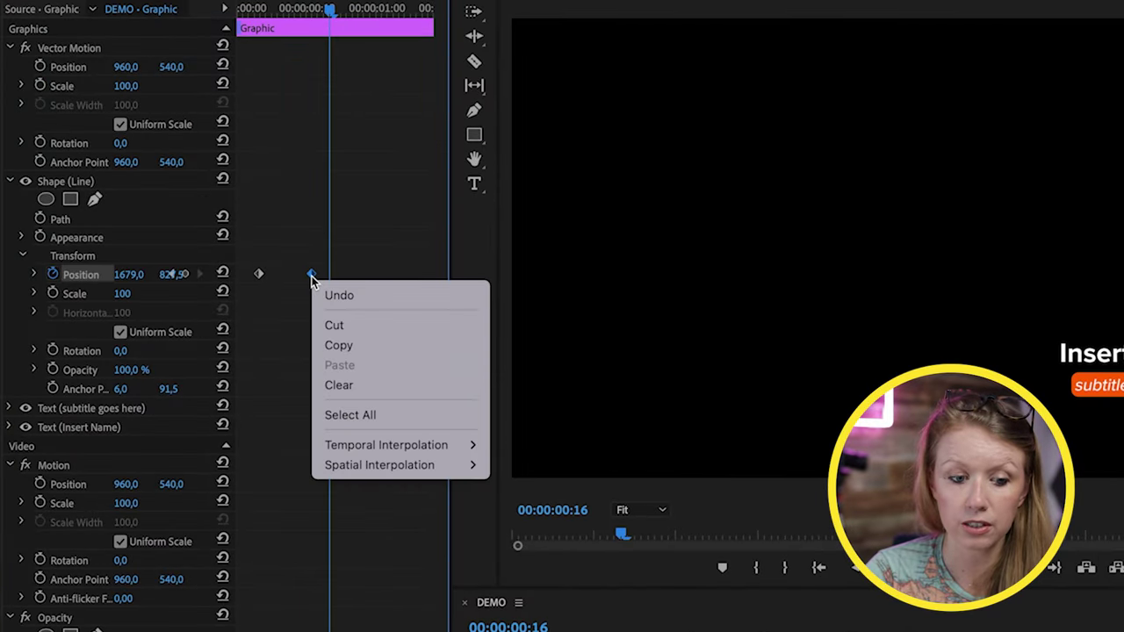
mouse_move(377, 444)
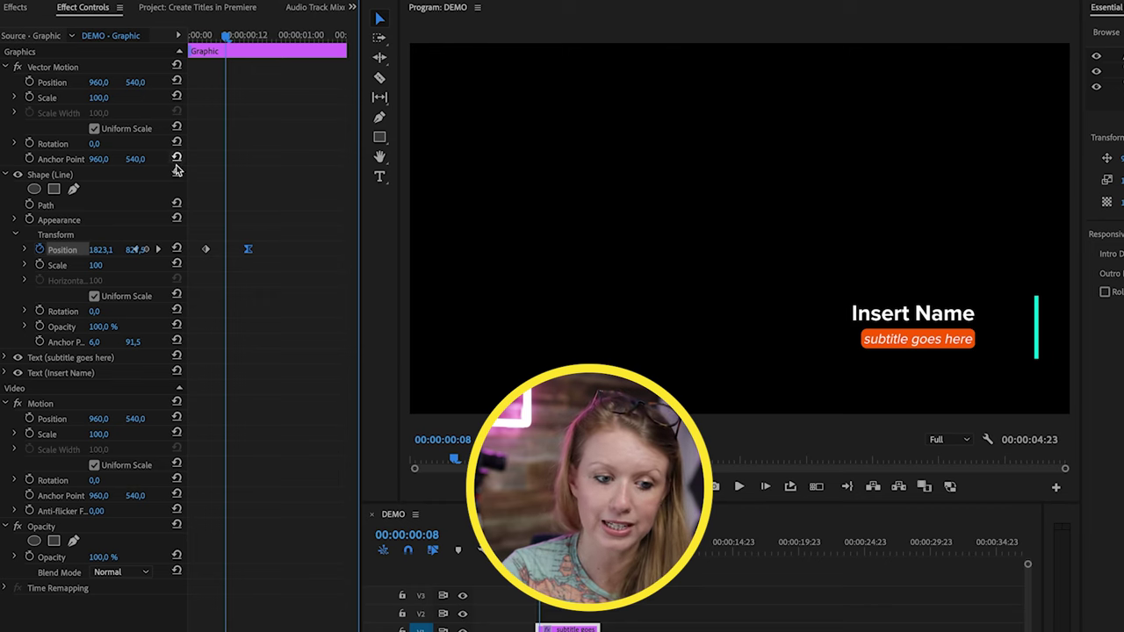
- Fade in the Line shape with opacity keyframes of 0% at 00:00:00:01 and 100% at 00:00:00:08, and preview it
click(40, 326)
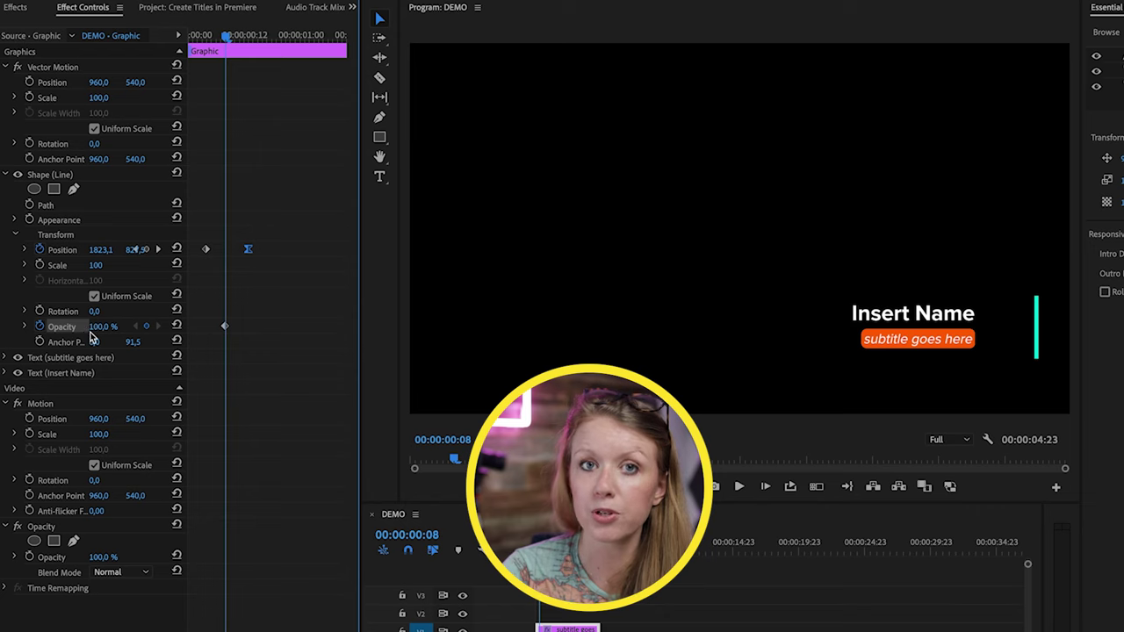
click(194, 37)
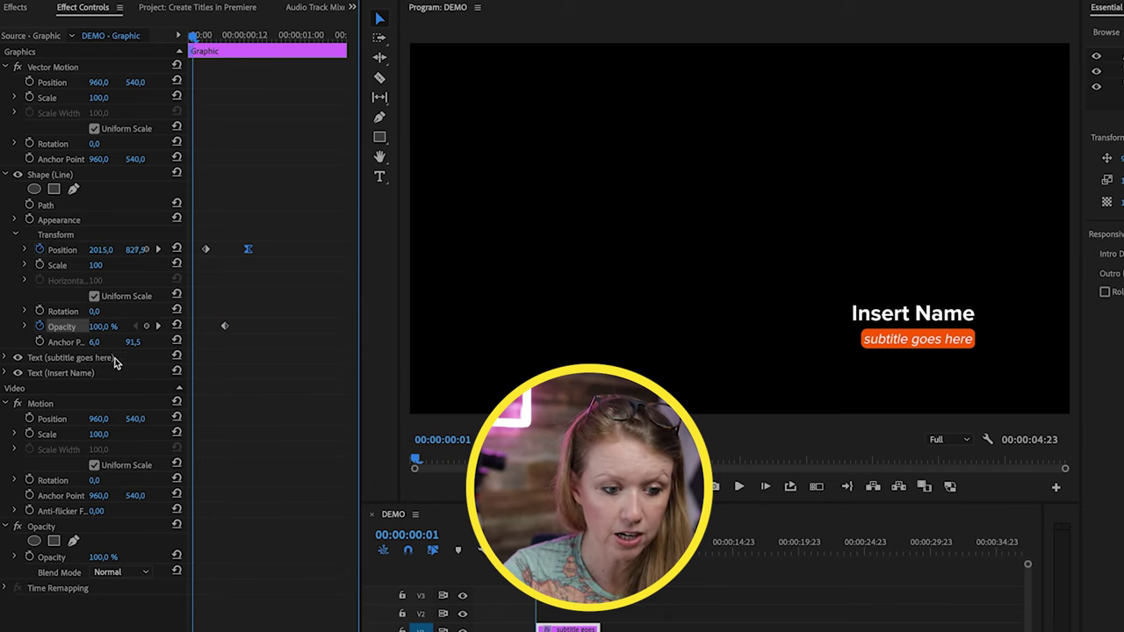
click(103, 326)
key(Return)
key(space)
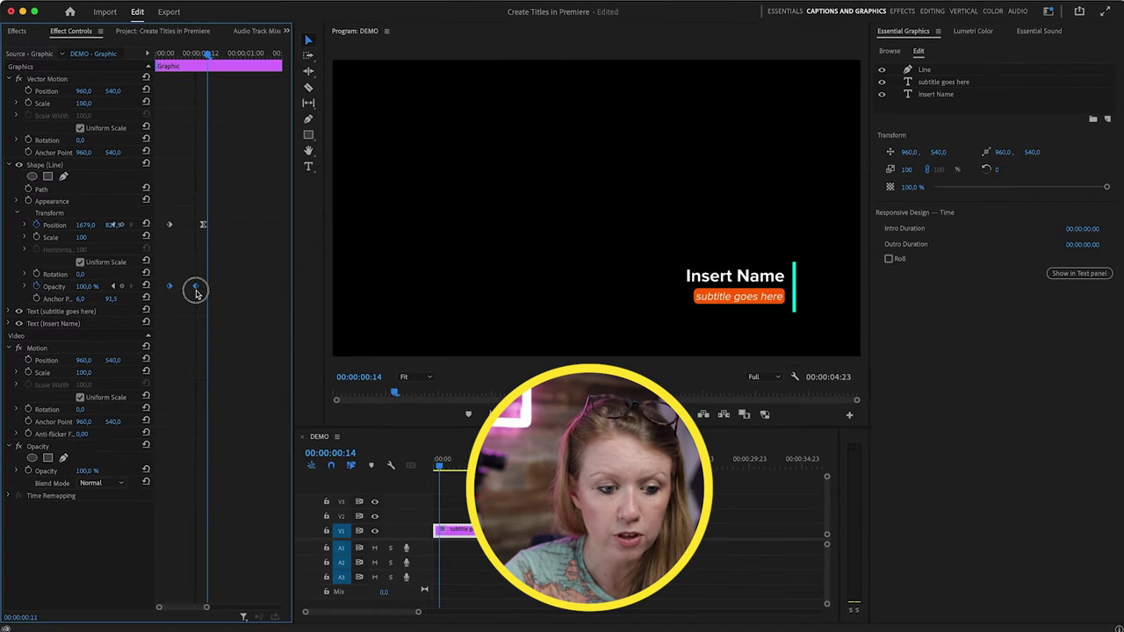
- Shift the Line shape's opacity keyframes forward so the second aligns with its last position keyframe, and play back the animation
drag(217, 36, 197, 56)
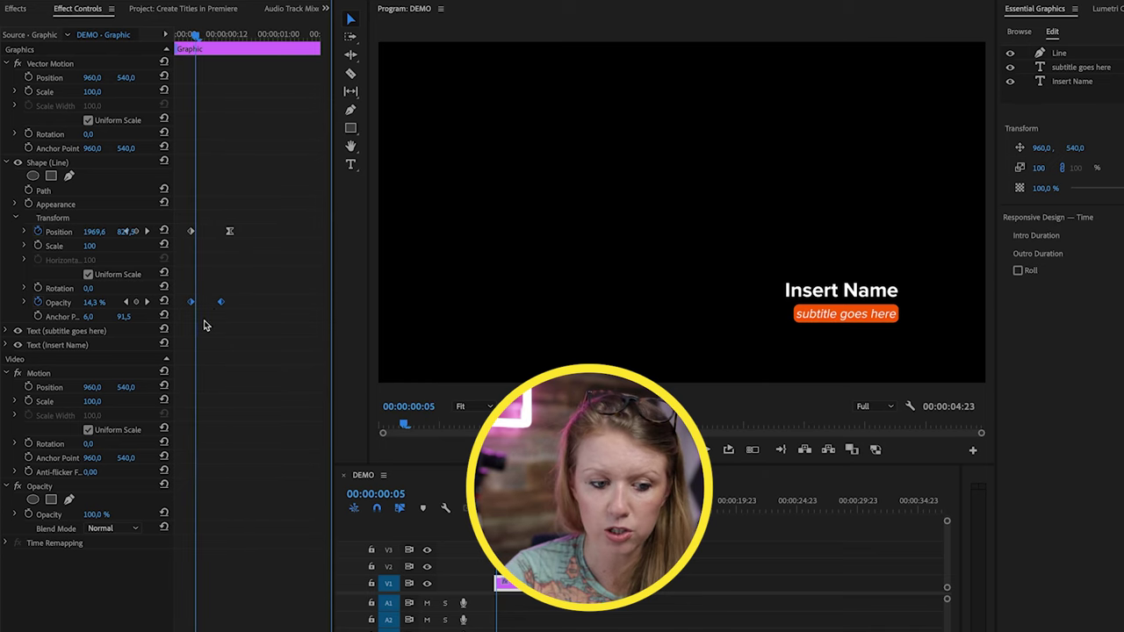
drag(220, 303, 231, 305)
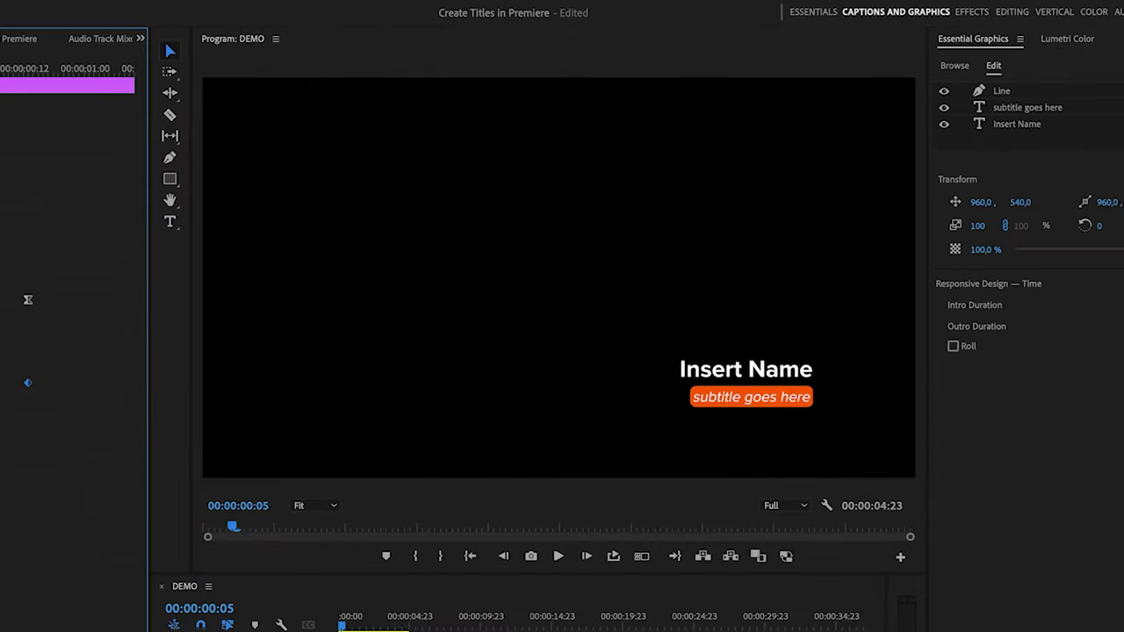
key(space)
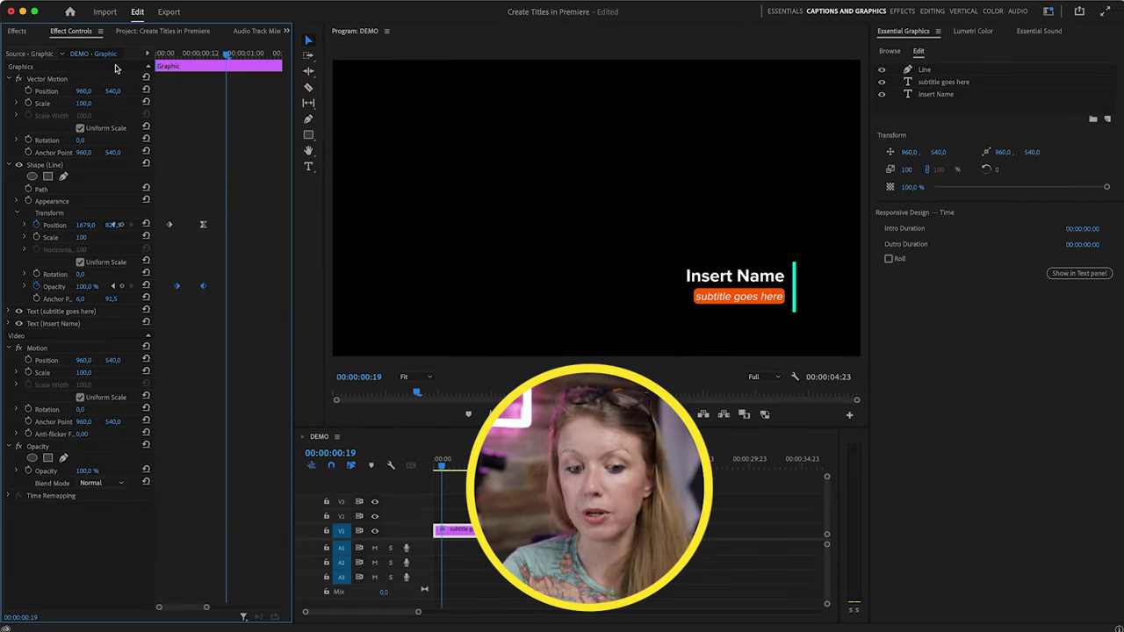
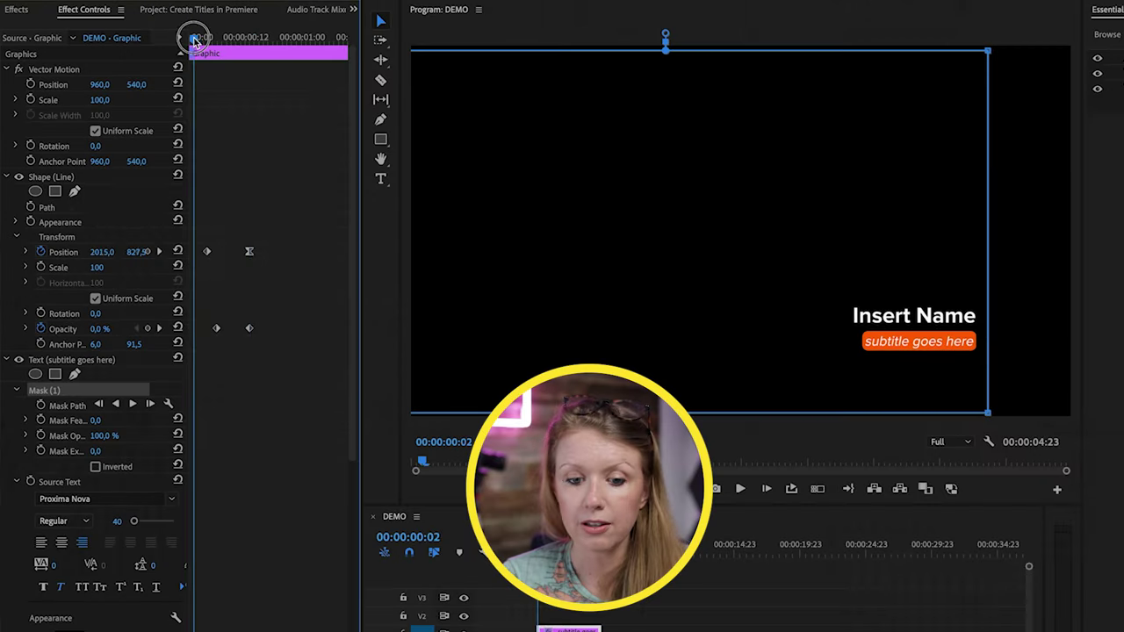
- Keyframe the subtitle text's position at 00:00:00:22, and at an earlier time move the text sideways past the mask edge at the line
drag(163, 40, 261, 50)
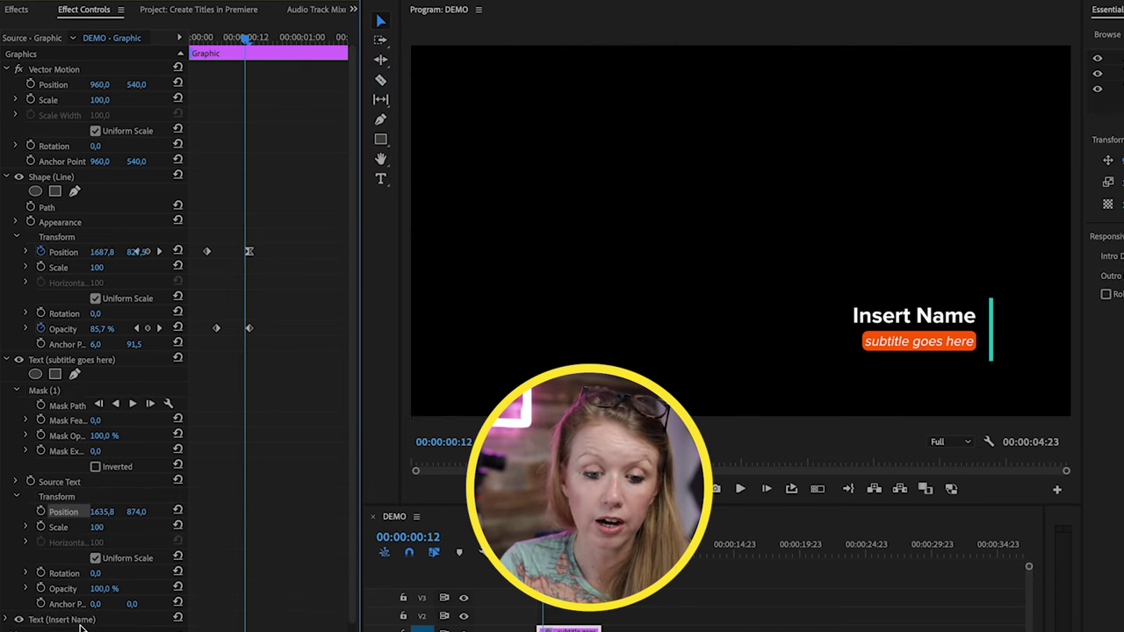
drag(251, 39, 280, 41)
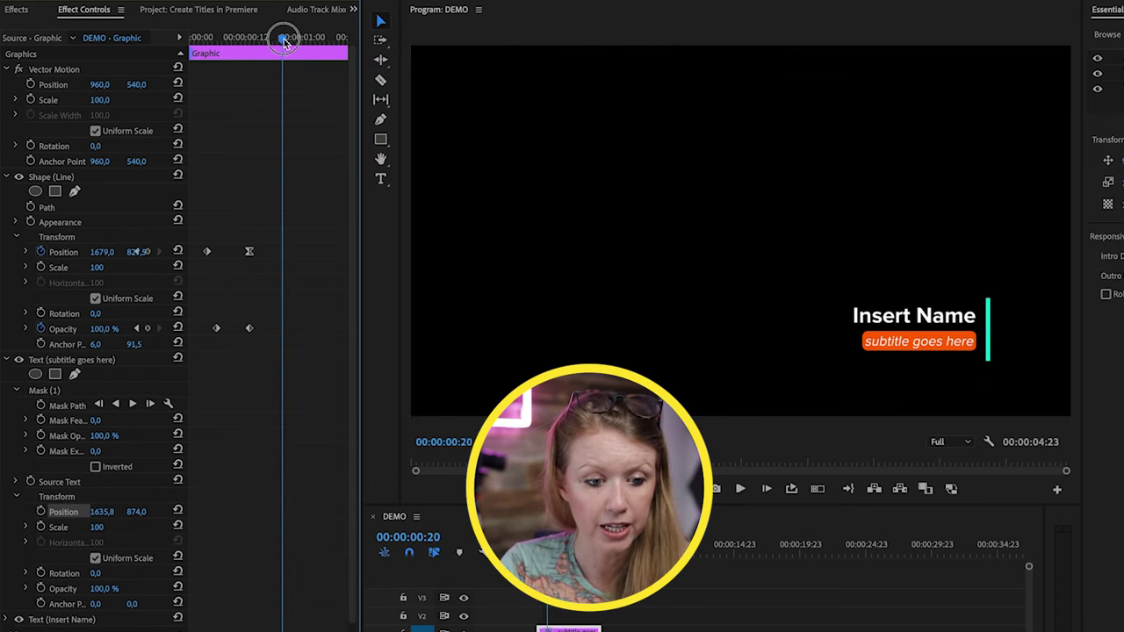
click(42, 512)
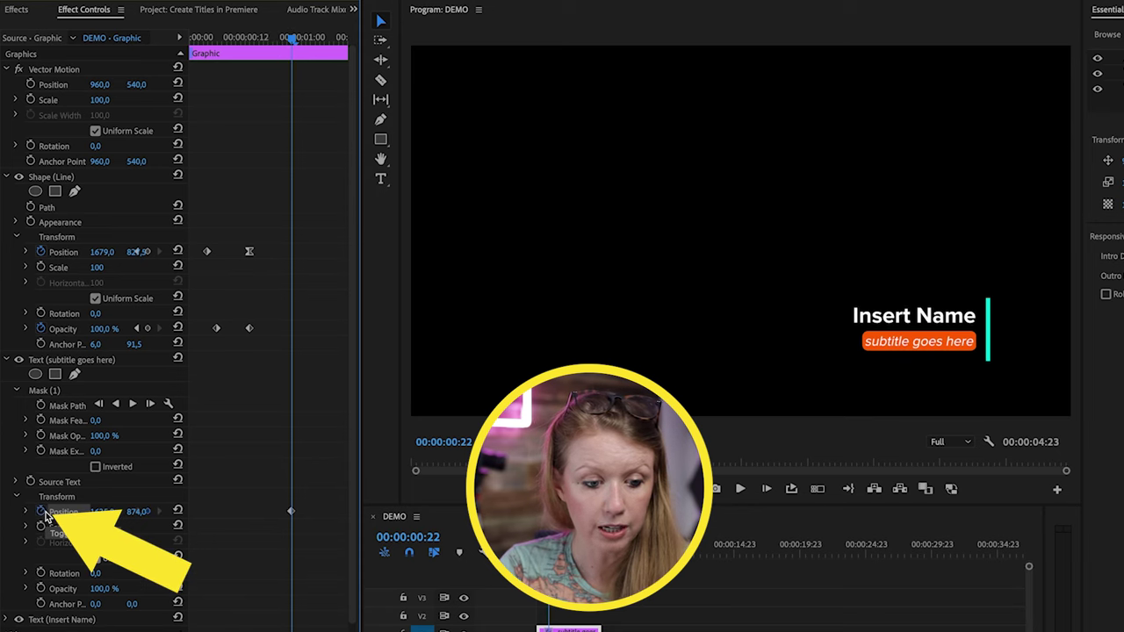
drag(291, 39, 254, 40)
mouse_move(102, 512)
mouse_down()
mouse_move(149, 512)
mouse_move(115, 511)
mouse_up()
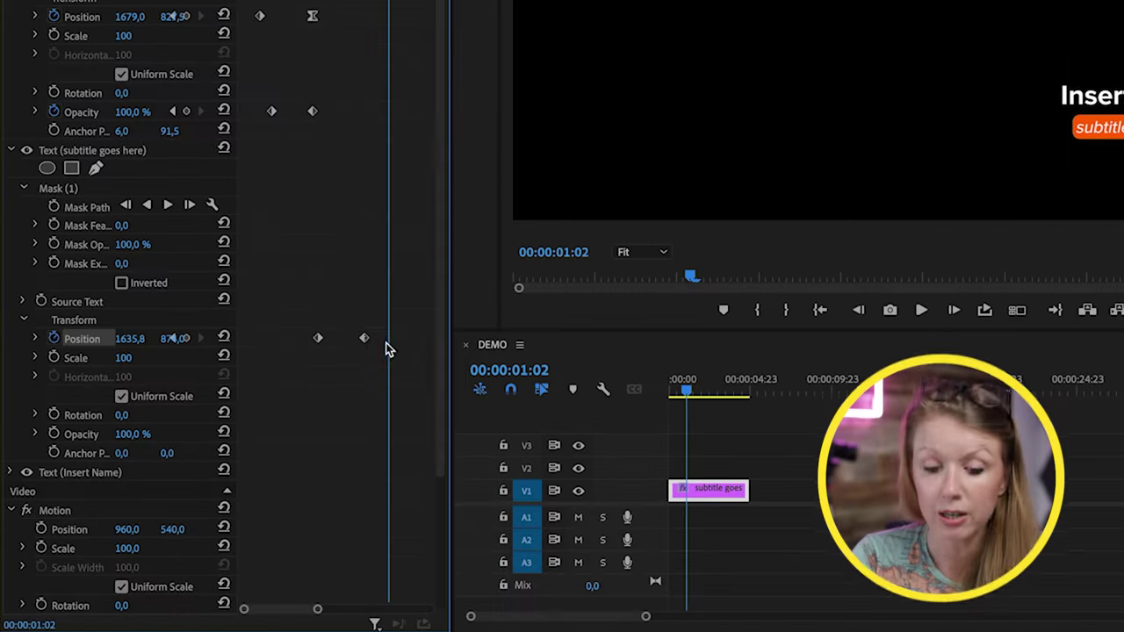
- Apply Ease In temporal interpolation to the subtitle's last position keyframe and shift both of its position keyframes slightly earlier
click(365, 338)
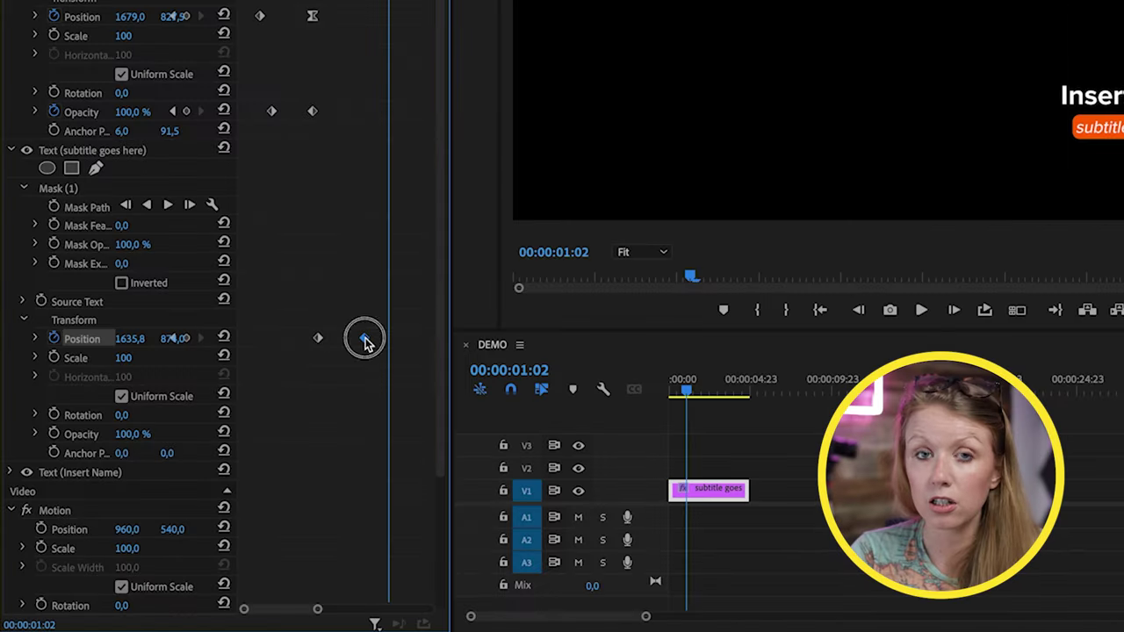
right_click(366, 339)
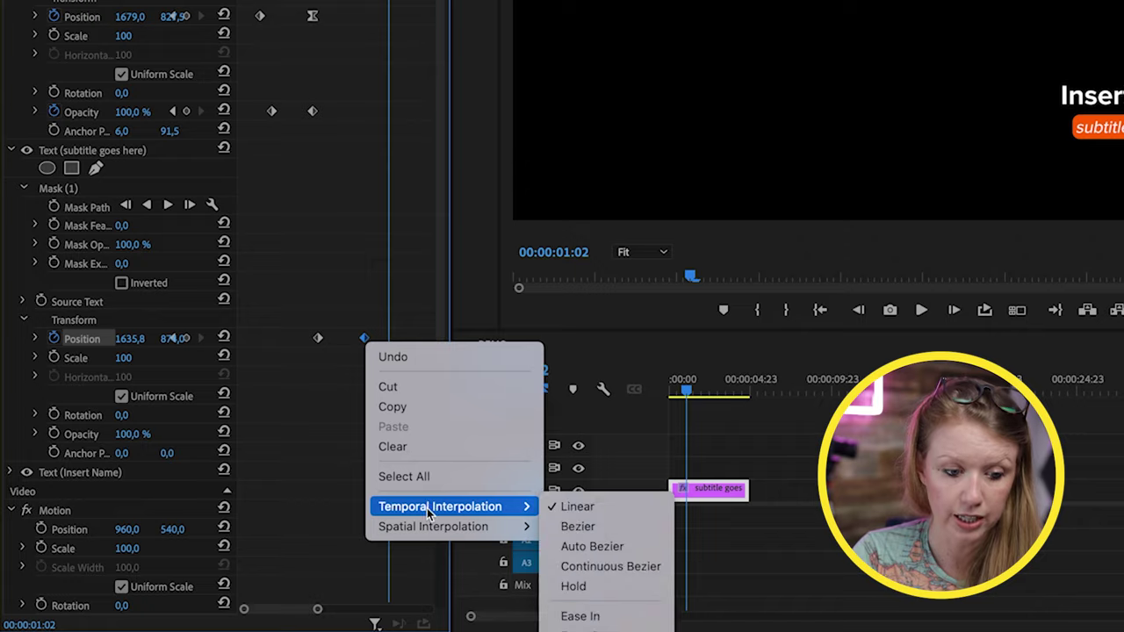
mouse_move(518, 527)
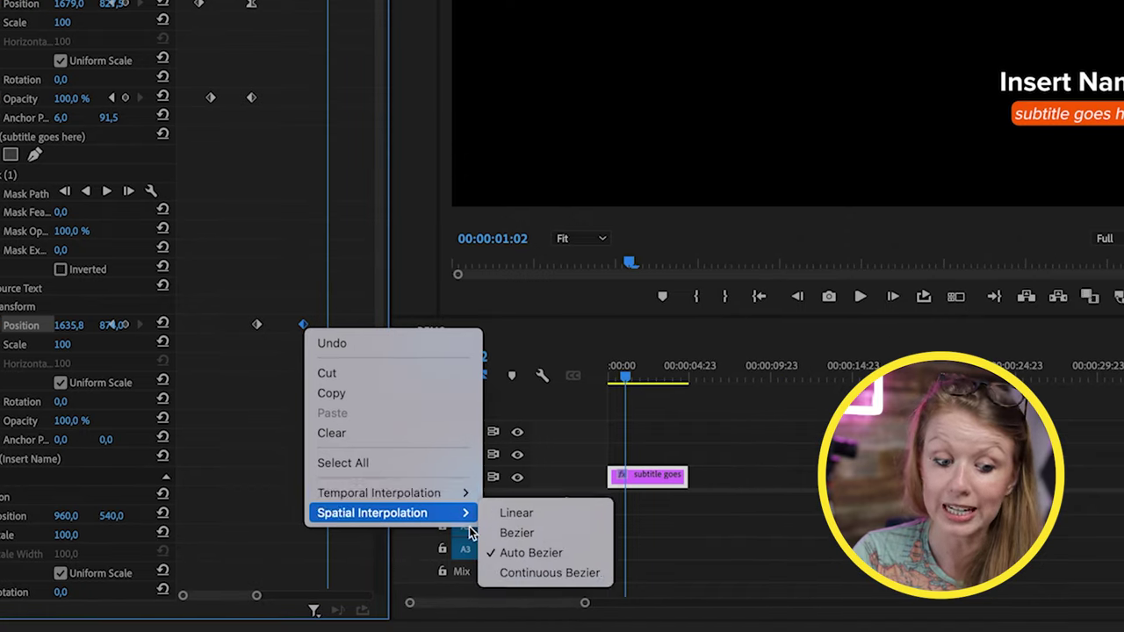
mouse_move(395, 493)
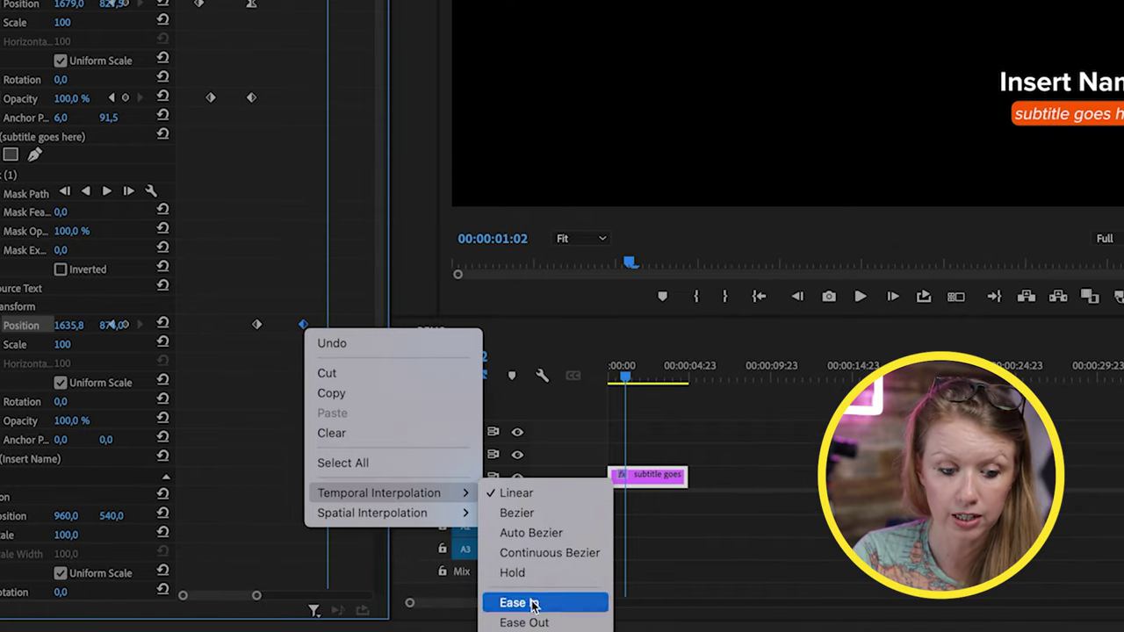
click(465, 604)
drag(243, 494, 291, 517)
drag(221, 40, 283, 112)
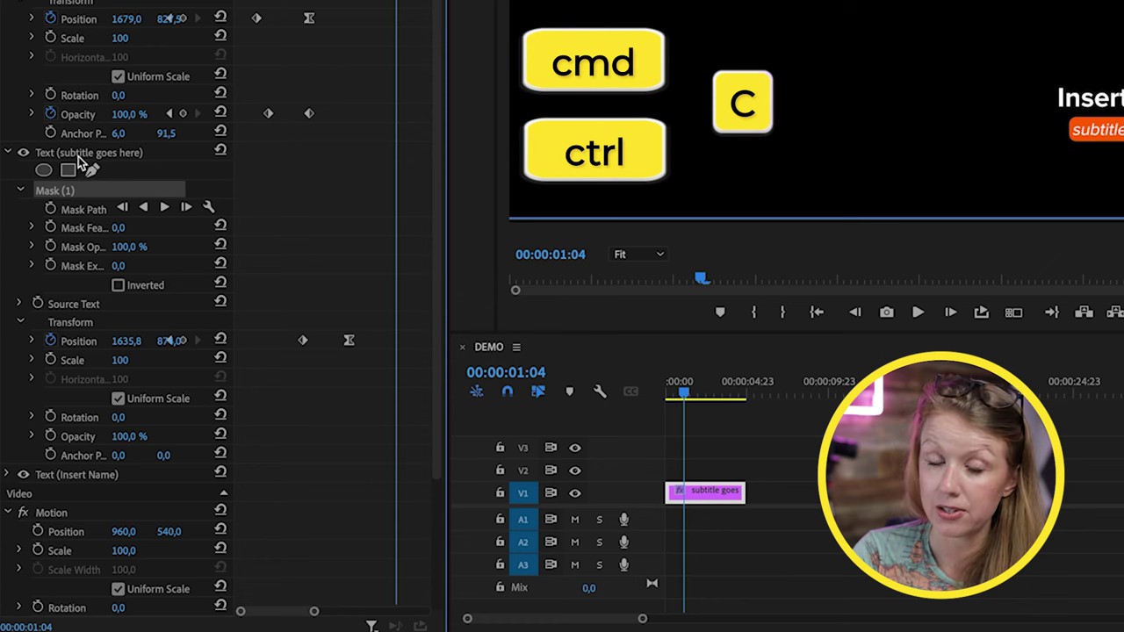
- Paste a copy of the subtitle text's Mask (1) onto the Insert Name text and select the pasted mask
scroll(114, 401, down, 3)
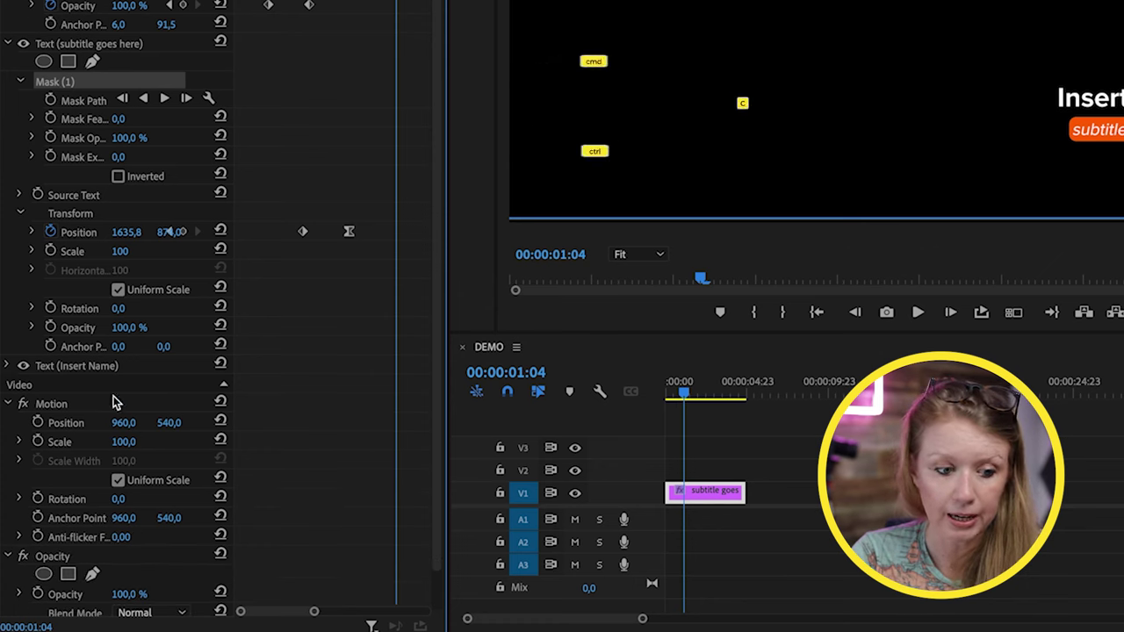
click(9, 366)
click(72, 367)
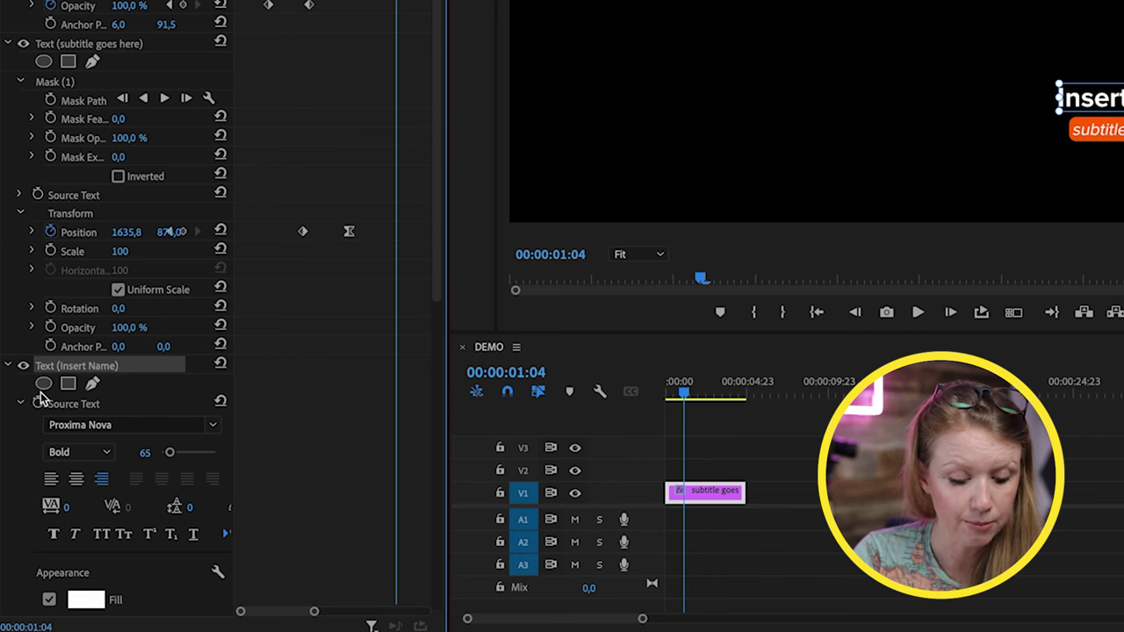
key(ctrl+v)
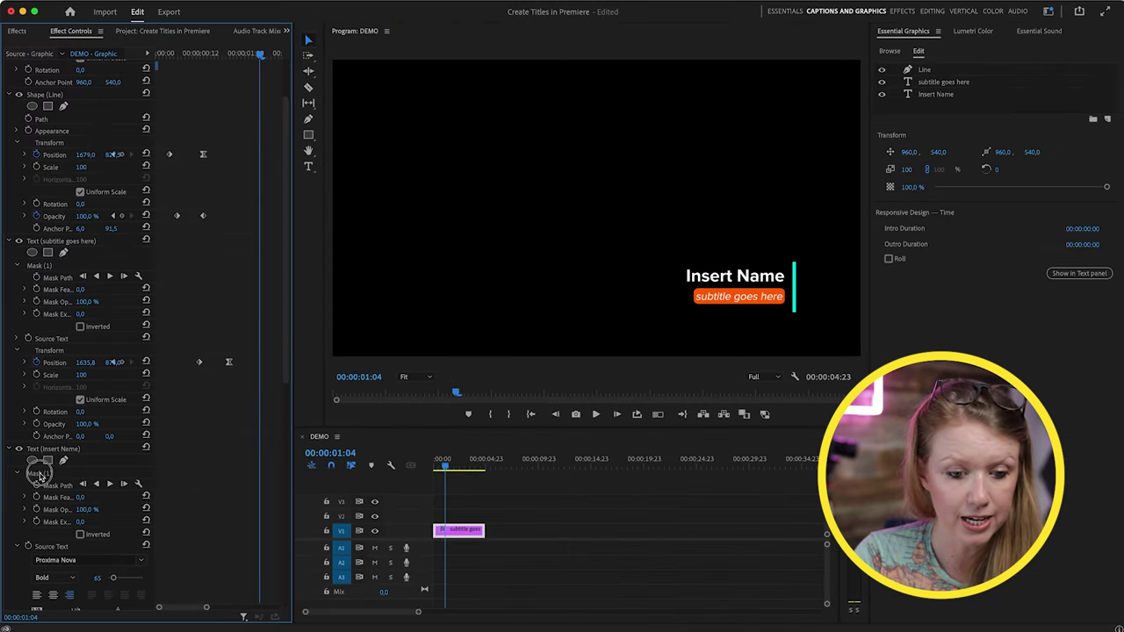
click(39, 474)
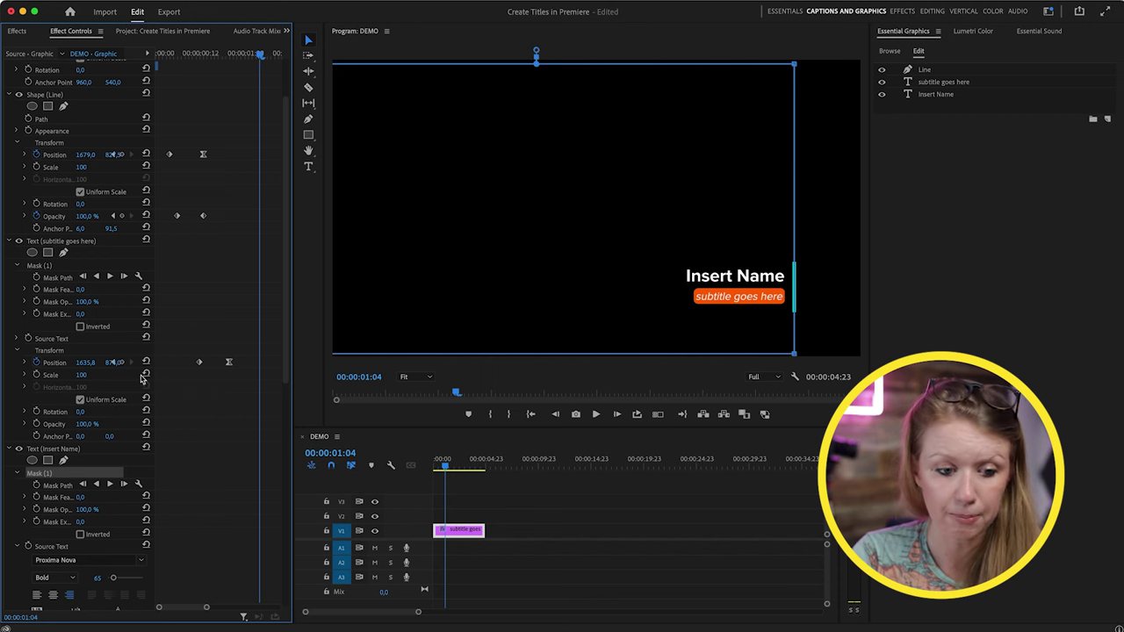
- Animate the Insert Name text's position from beyond the line at 00:00:00:18 to its place at 00:00:01:02, with Ease In on the last keyframe
scroll(211, 352, down, 4)
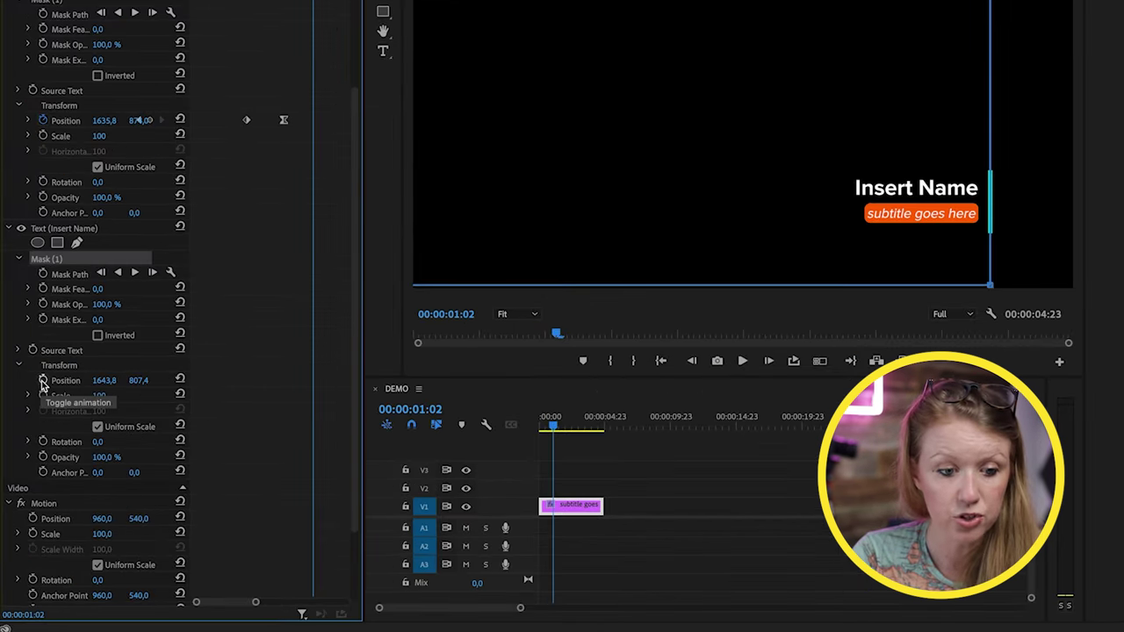
click(43, 380)
key(Left)
key(Left)
key(Left)
key(Left)
key(Left)
key(Left)
key(Left)
key(Left)
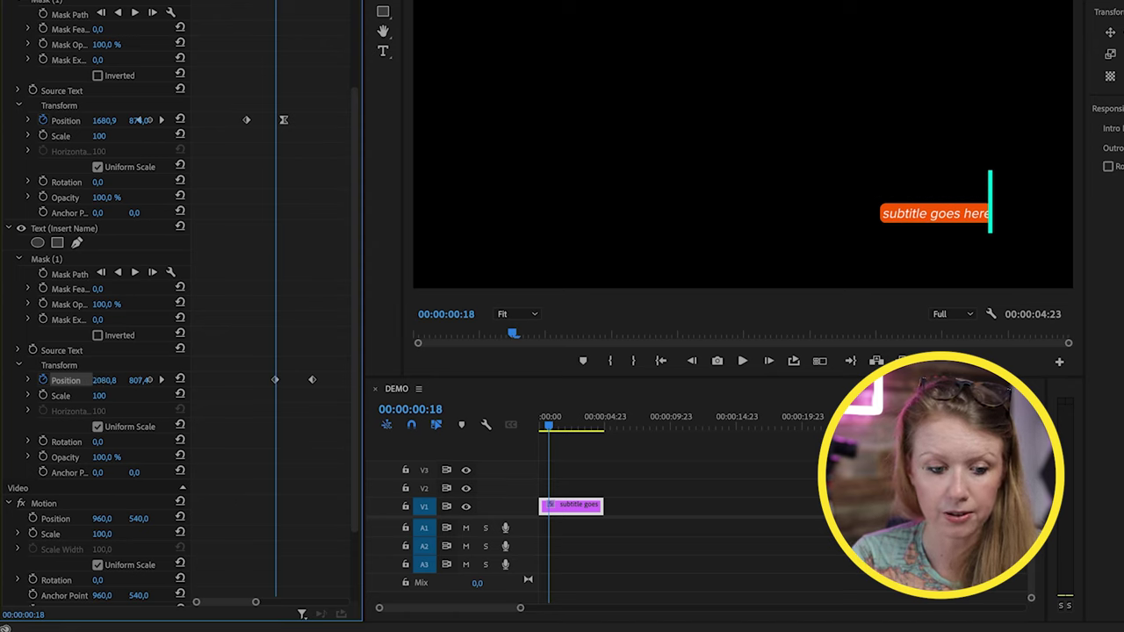
right_click(312, 380)
mouse_move(413, 518)
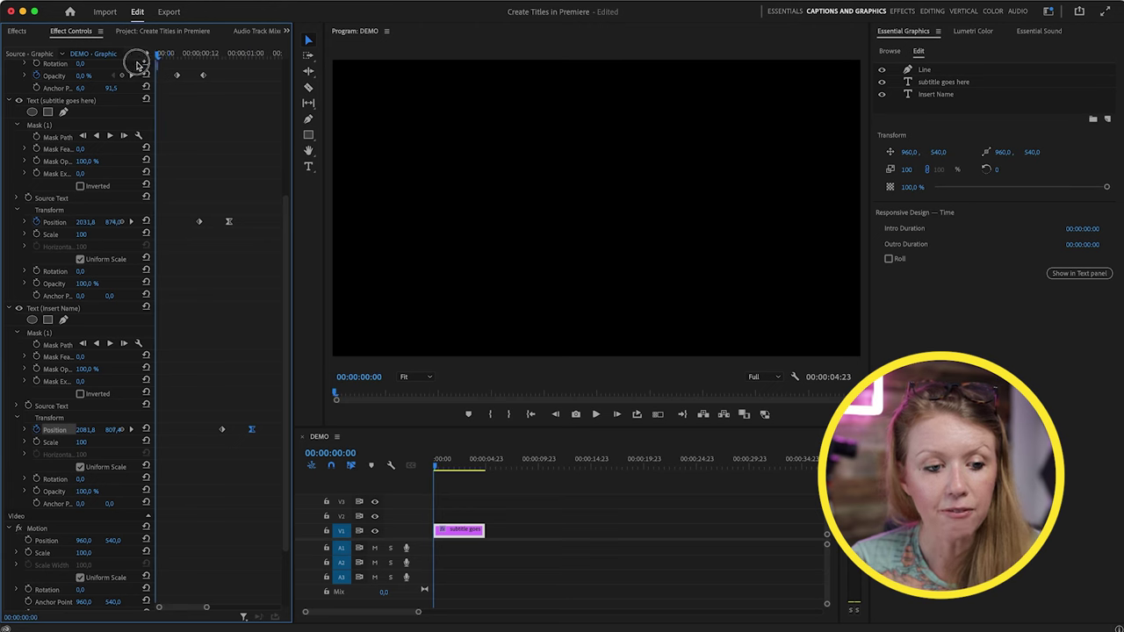
- Protect the opening animation of the lower-third graphic with a responsive intro duration of 00:00:01:03, covering all its entrance keyframes
drag(157, 51, 256, 69)
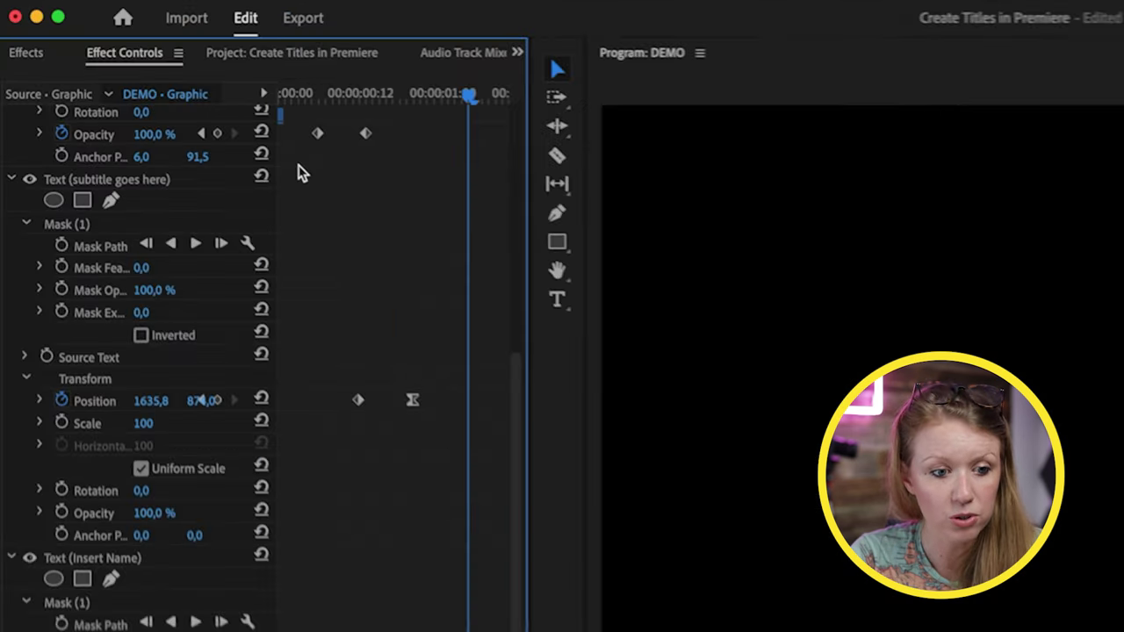
scroll(290, 110, up, 5)
mouse_move(290, 127)
mouse_down()
mouse_move(447, 150)
mouse_move(475, 172)
mouse_up()
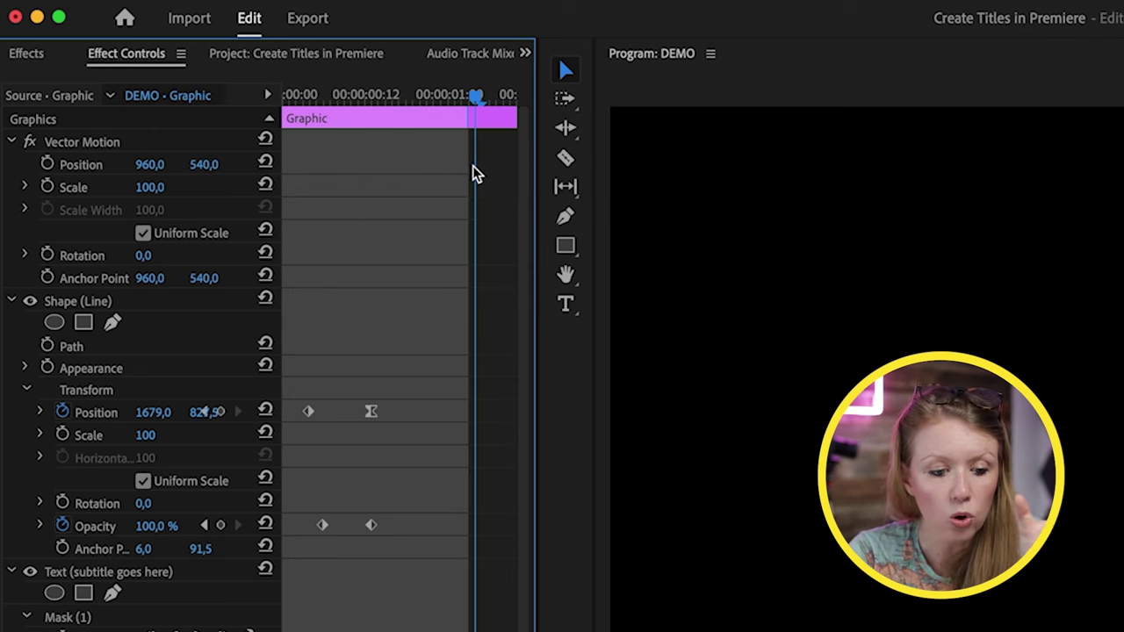
scroll(389, 377, down, 8)
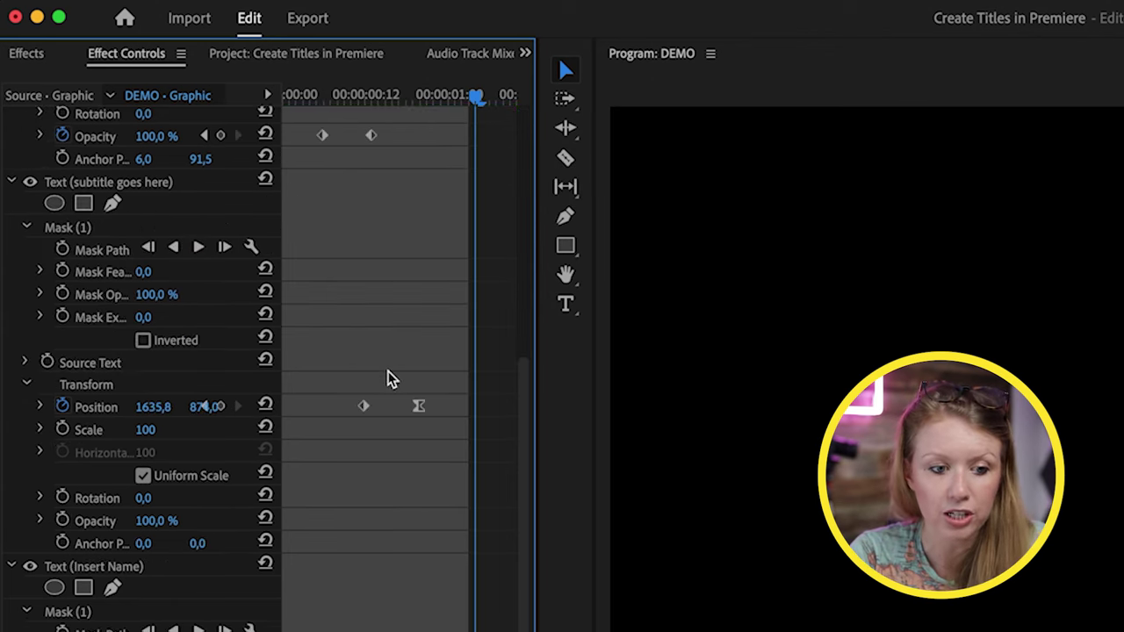
scroll(386, 378, up, 8)
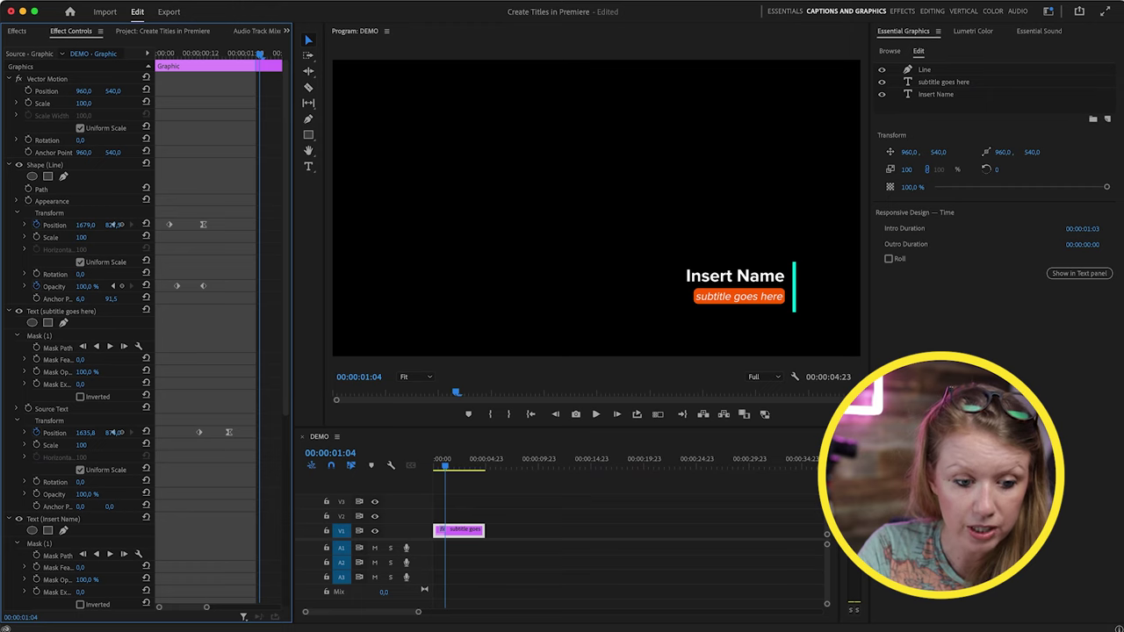
- Set the lower-third graphic's responsive outro duration to 00:00:01:03, matching its intro duration
drag(295, 375, 439, 361)
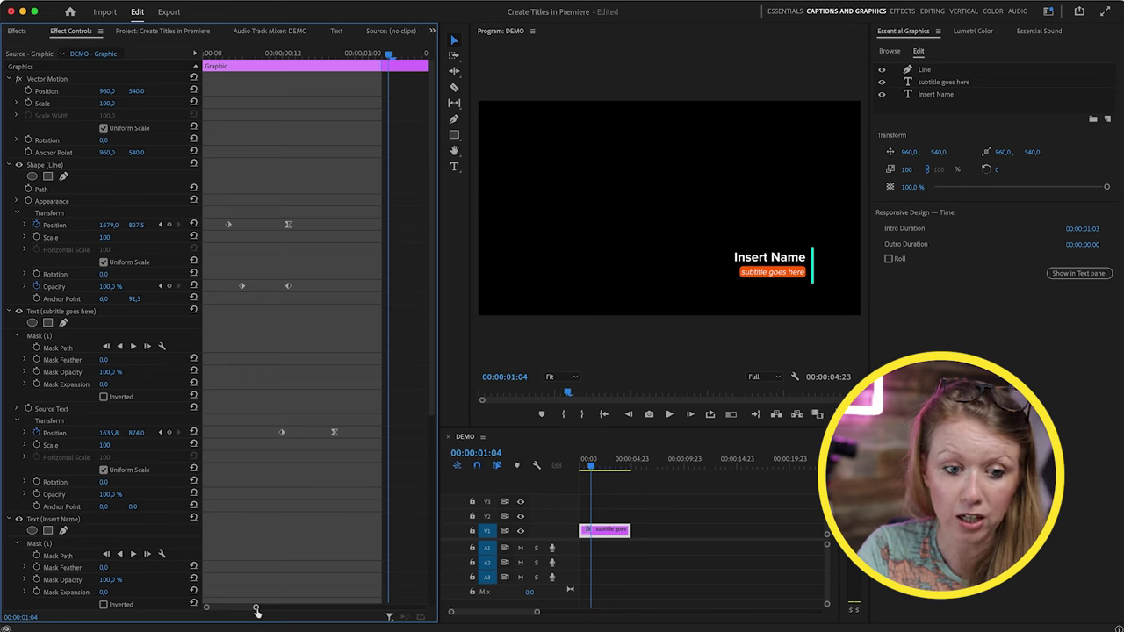
drag(256, 609, 441, 607)
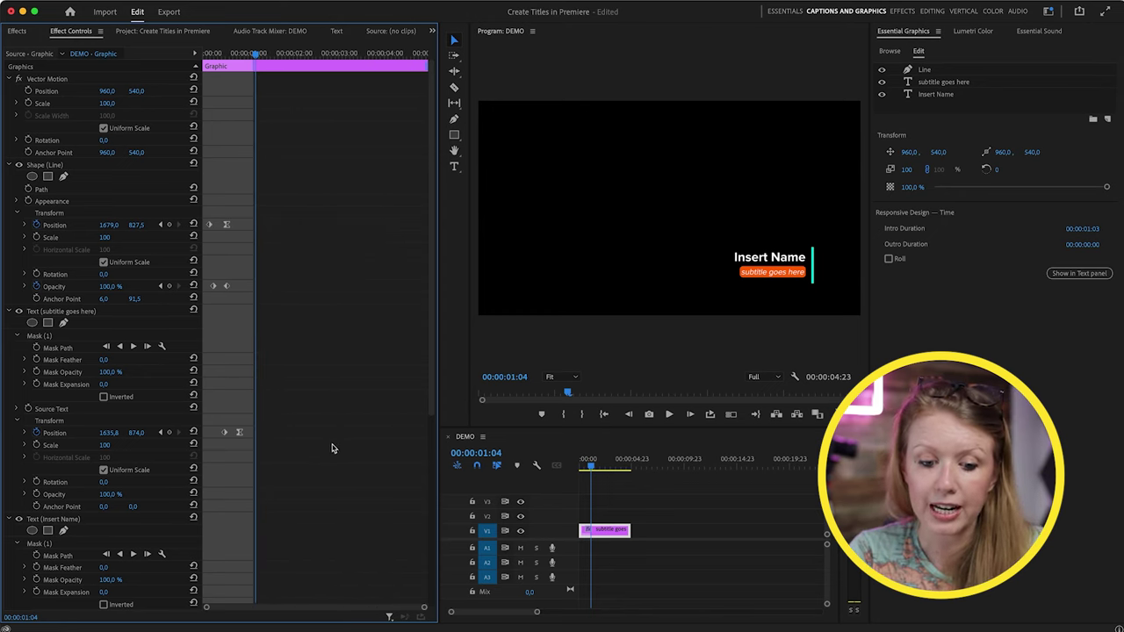
click(674, 504)
click(605, 530)
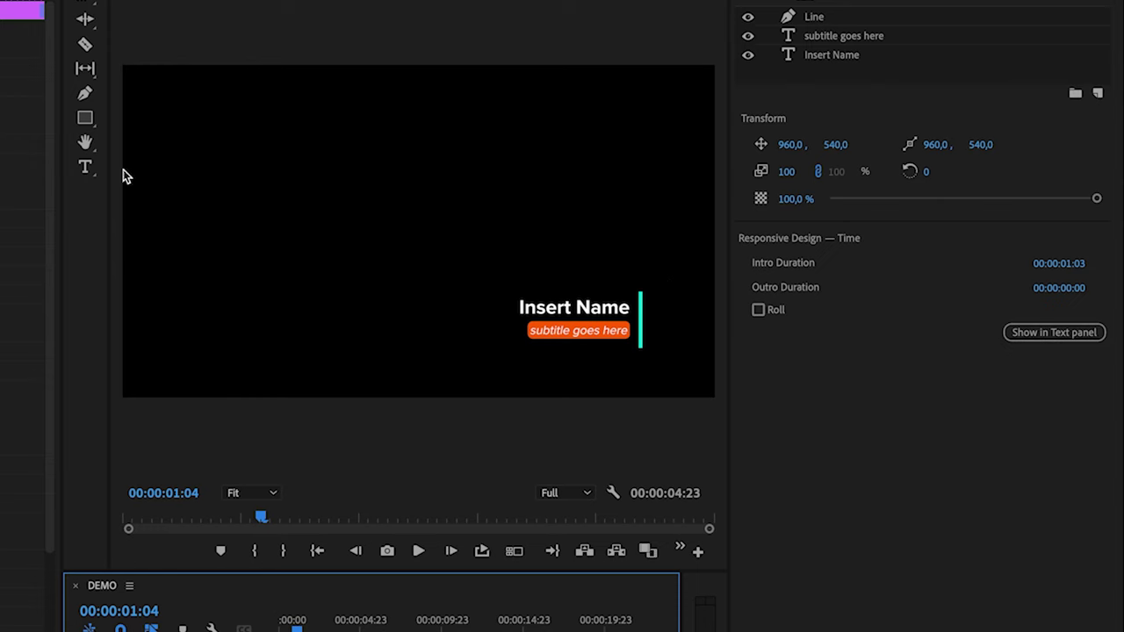
click(1080, 288)
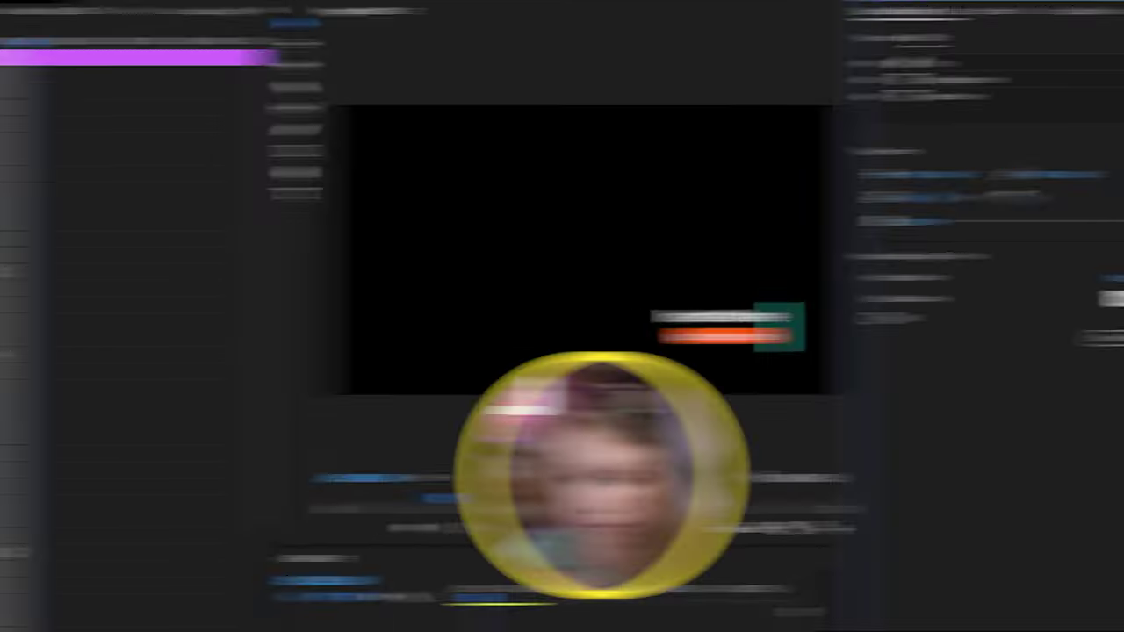
key(Return)
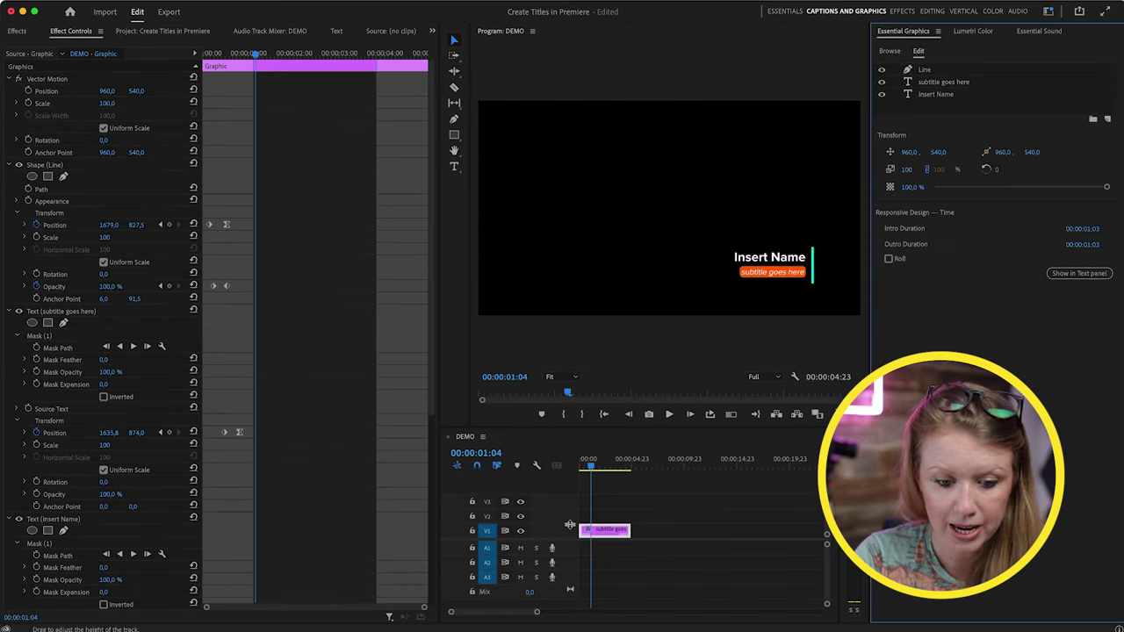
- Make the Video 1 track taller and adjust the end of the lower-third graphic in the timeline to test a different length
drag(569, 525, 572, 500)
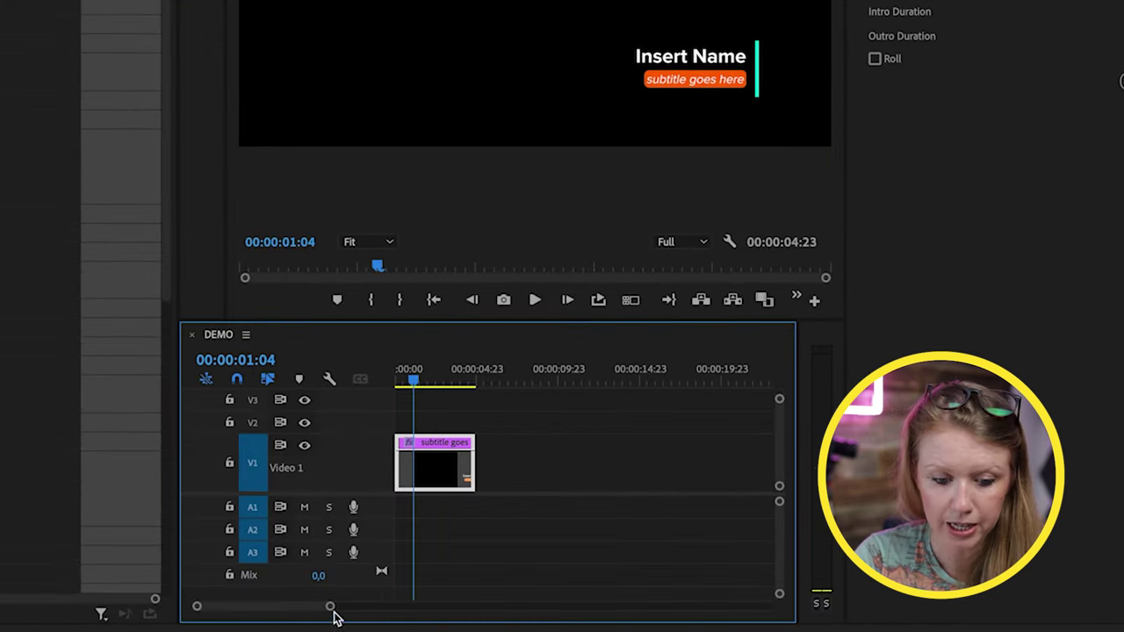
drag(330, 610, 279, 607)
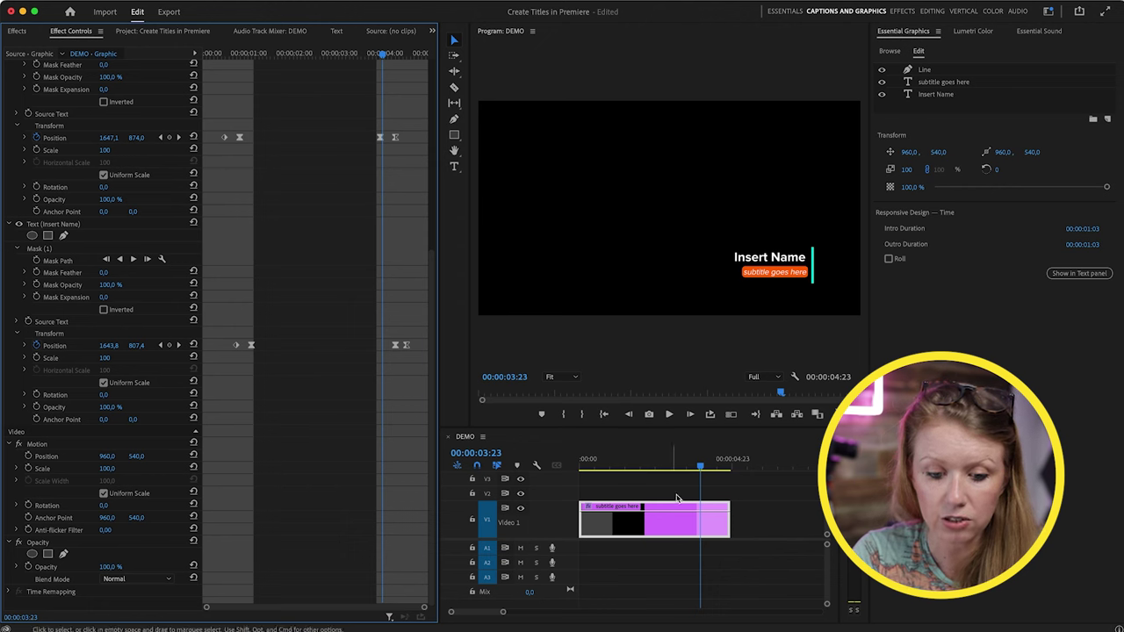
mouse_move(728, 522)
mouse_down()
mouse_move(784, 530)
mouse_move(679, 527)
mouse_move(742, 525)
mouse_up()
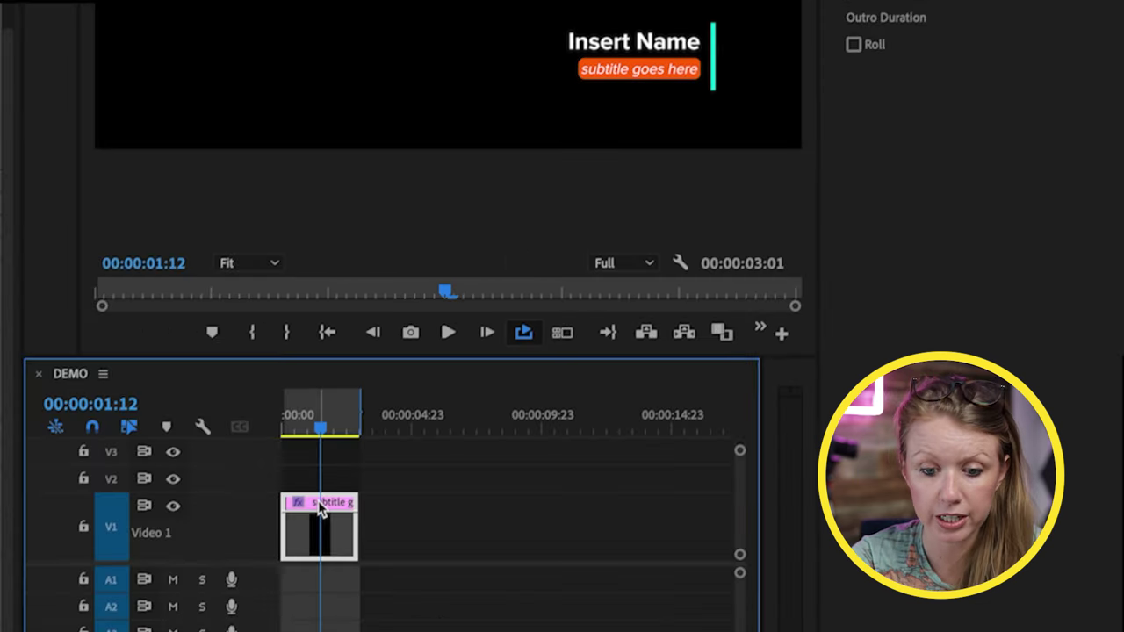
- Export the lower-third clip as a Motion Graphics template named Animated Lower Third, saved to the Local Templates Folder
right_click(323, 514)
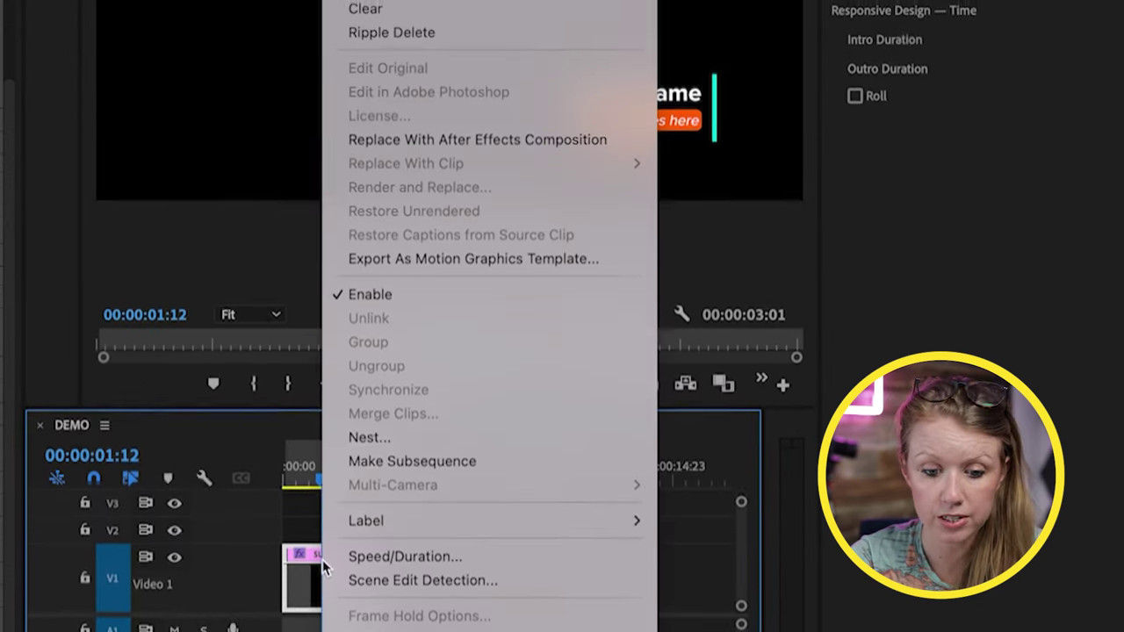
click(429, 268)
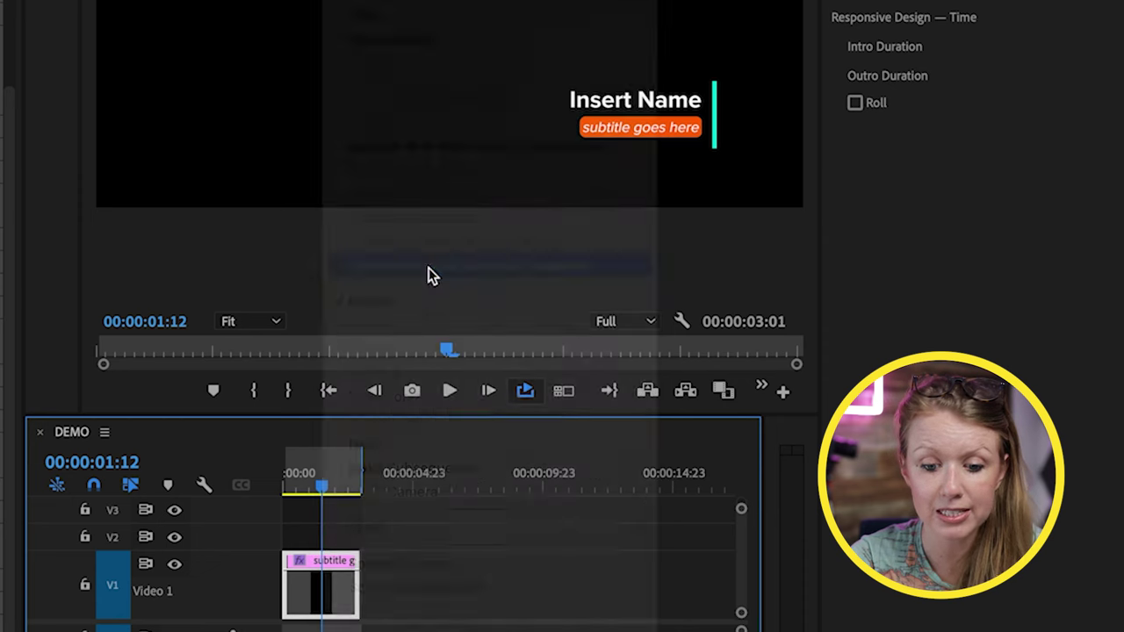
text(Animated Lowrr)
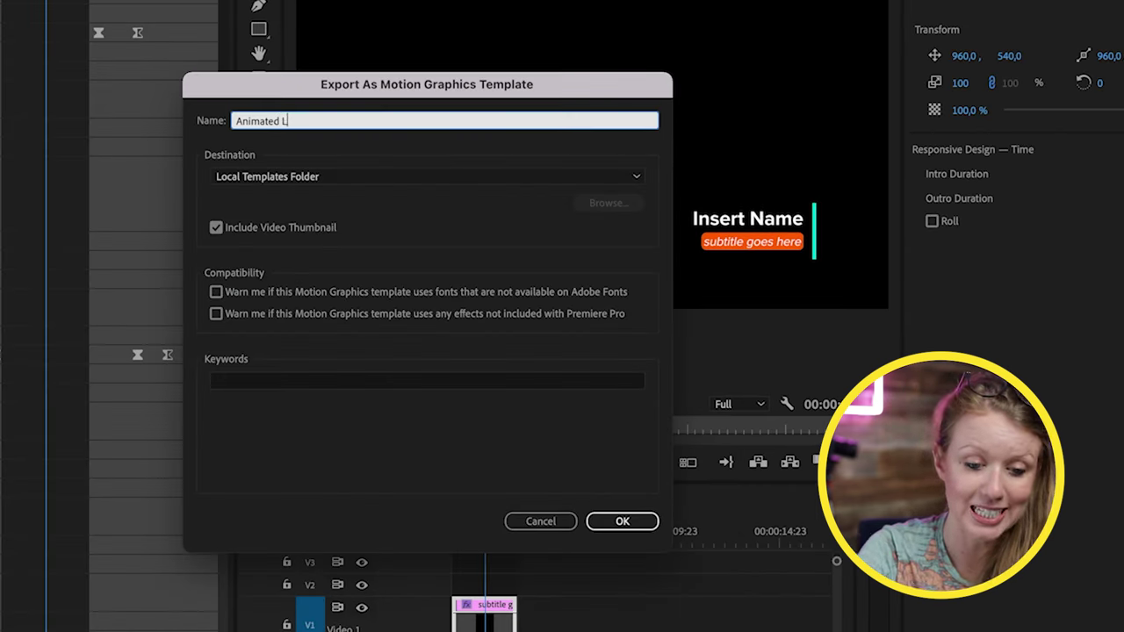
text( Third)
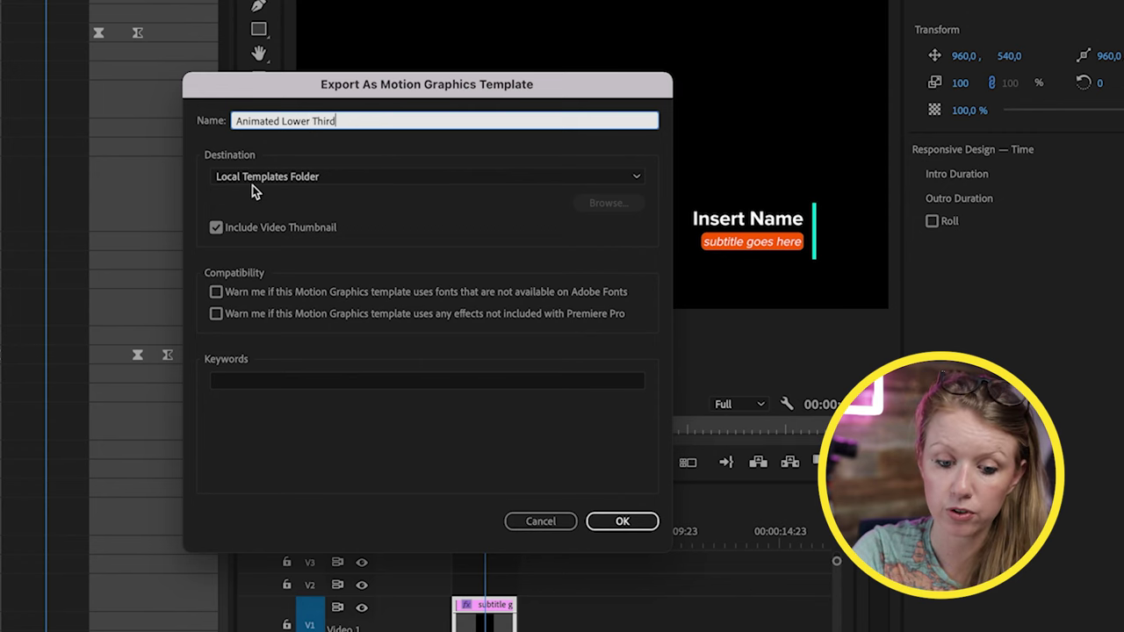
click(633, 522)
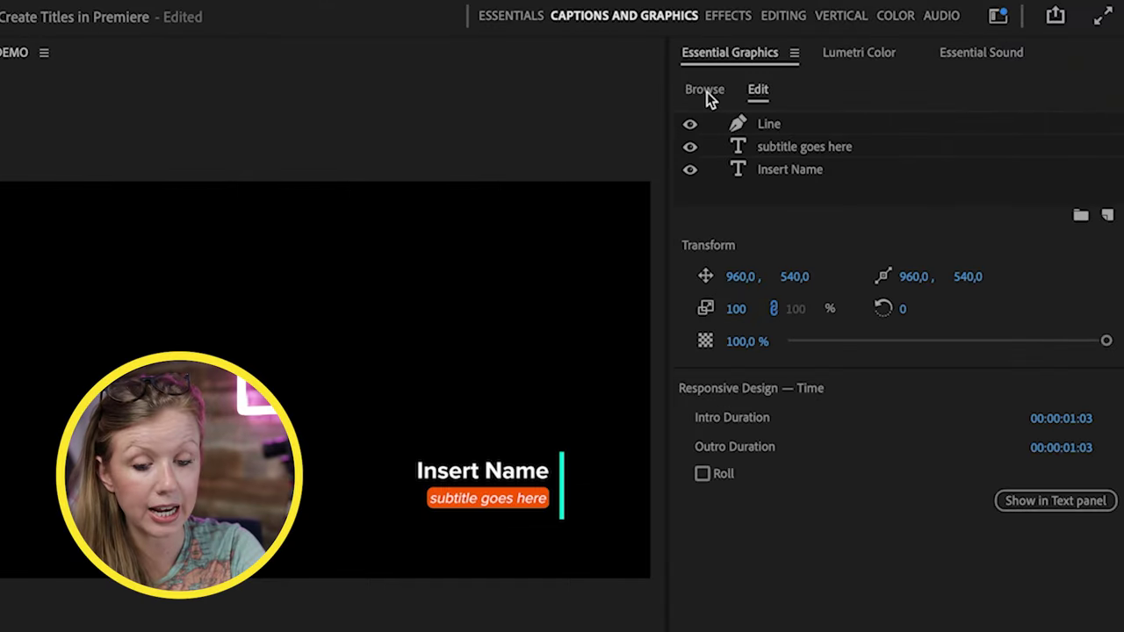
- Search My Templates for "animated lower third" and place the Animated Lower Third template on V1 after the first graphic, viewing it at 00:00:06:12
click(892, 51)
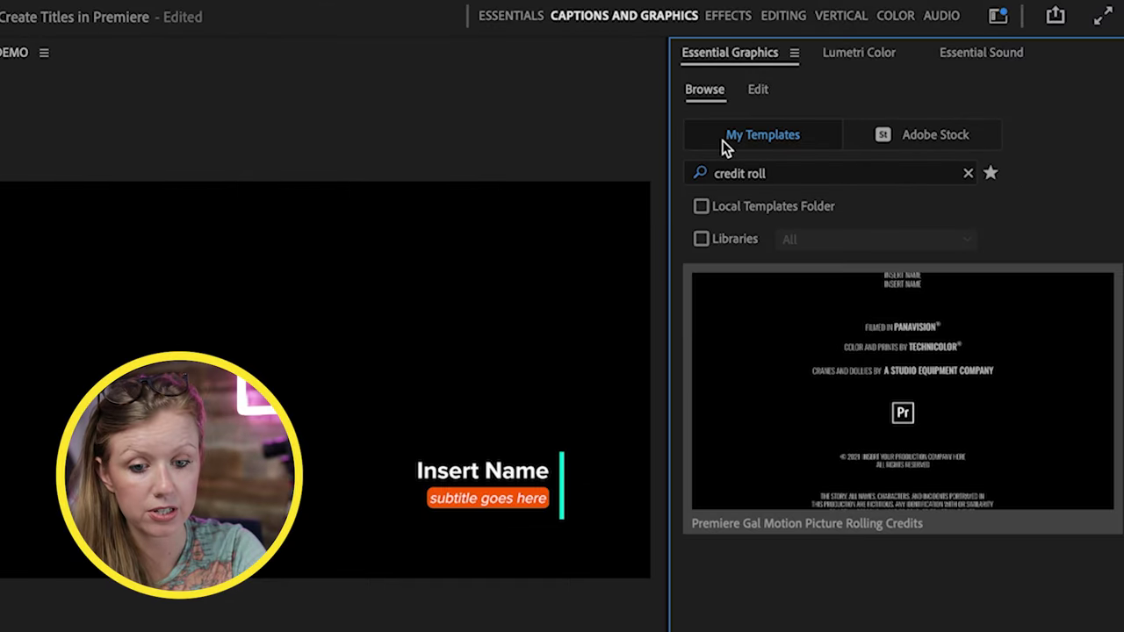
triple_click(749, 173)
text(animated l)
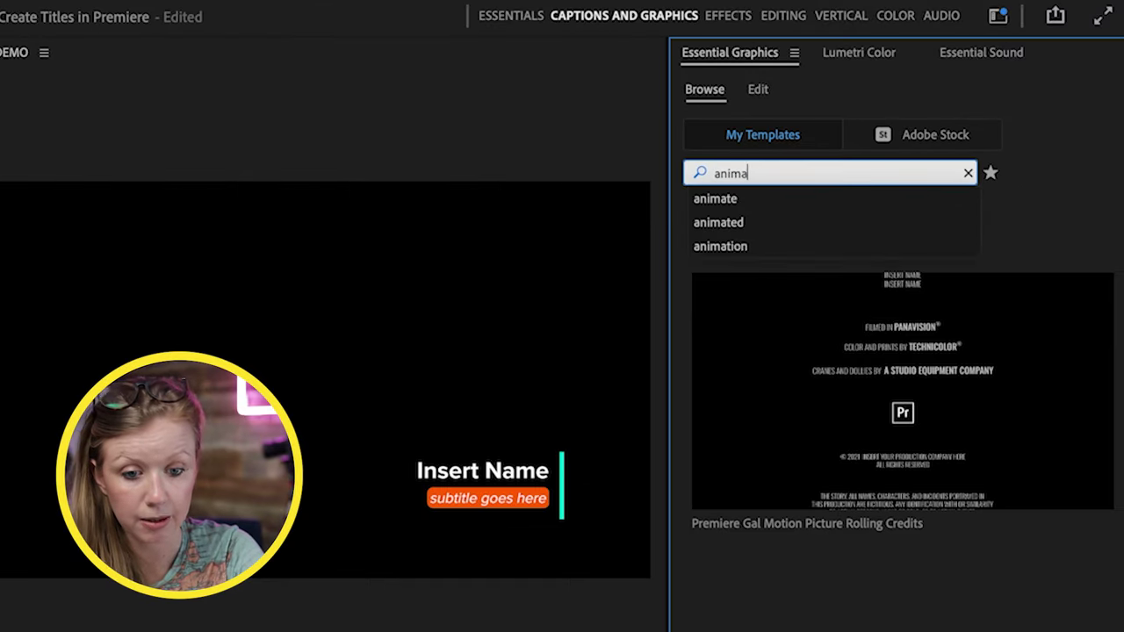
text(ower thir)
text(d)
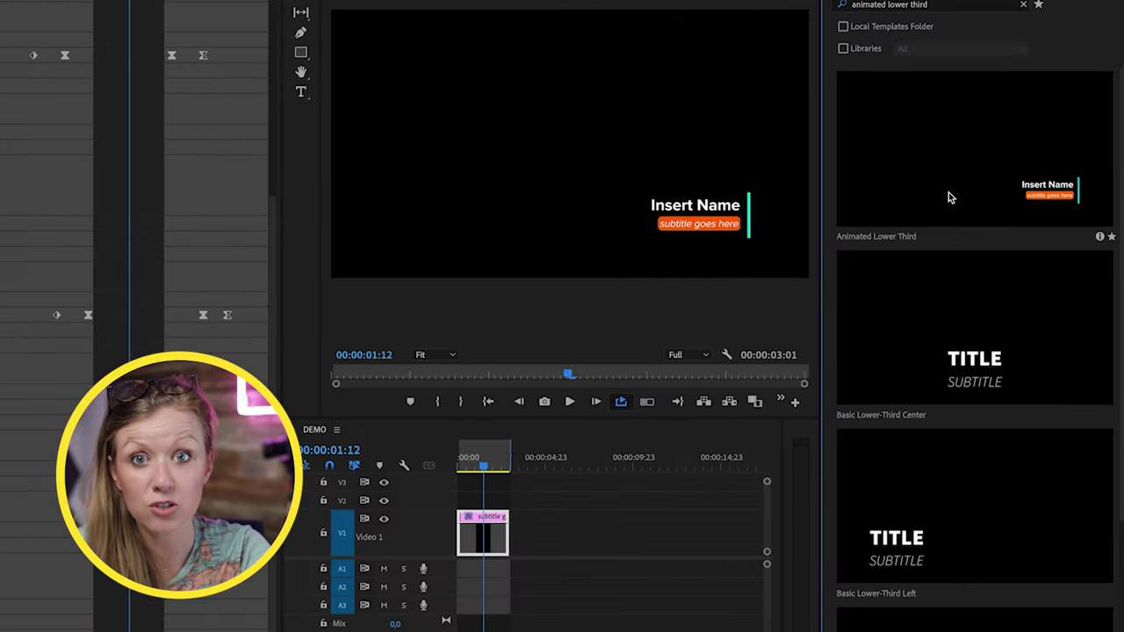
drag(1041, 163, 547, 546)
click(572, 458)
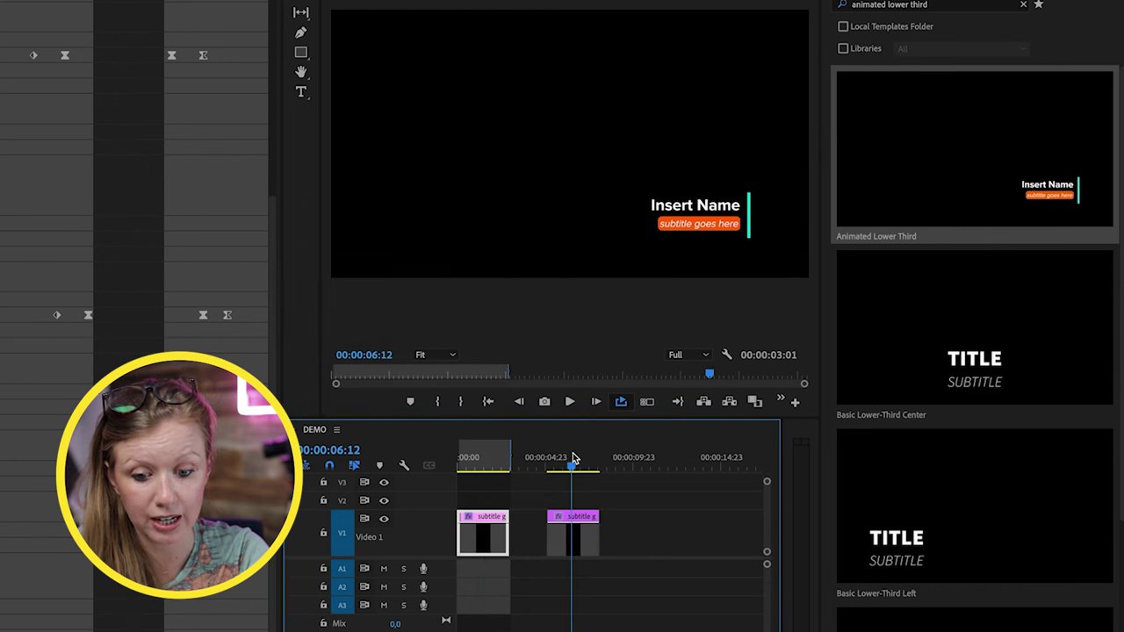
- Change the fill colour of the line in the second lower-third clip to yellow (EBD739)
click(576, 537)
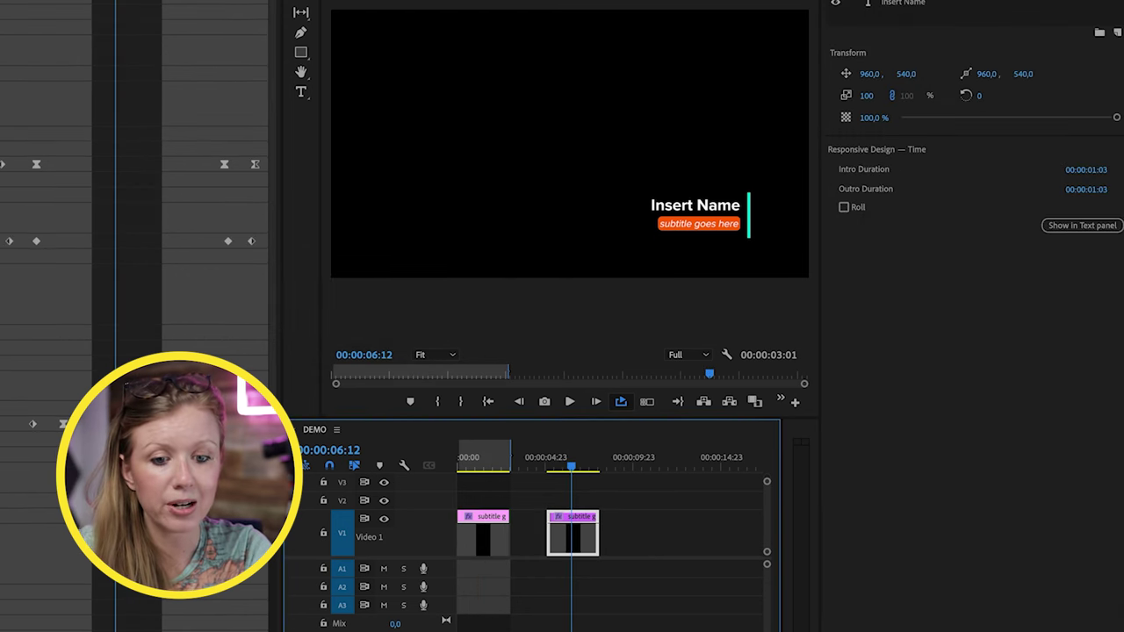
click(748, 211)
click(867, 299)
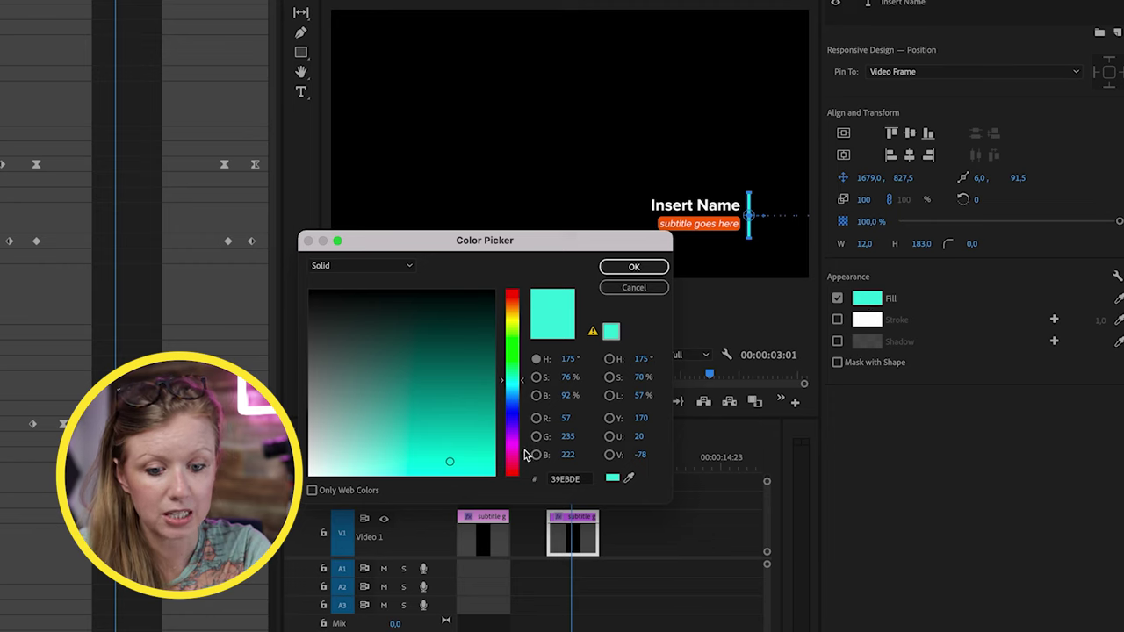
click(512, 314)
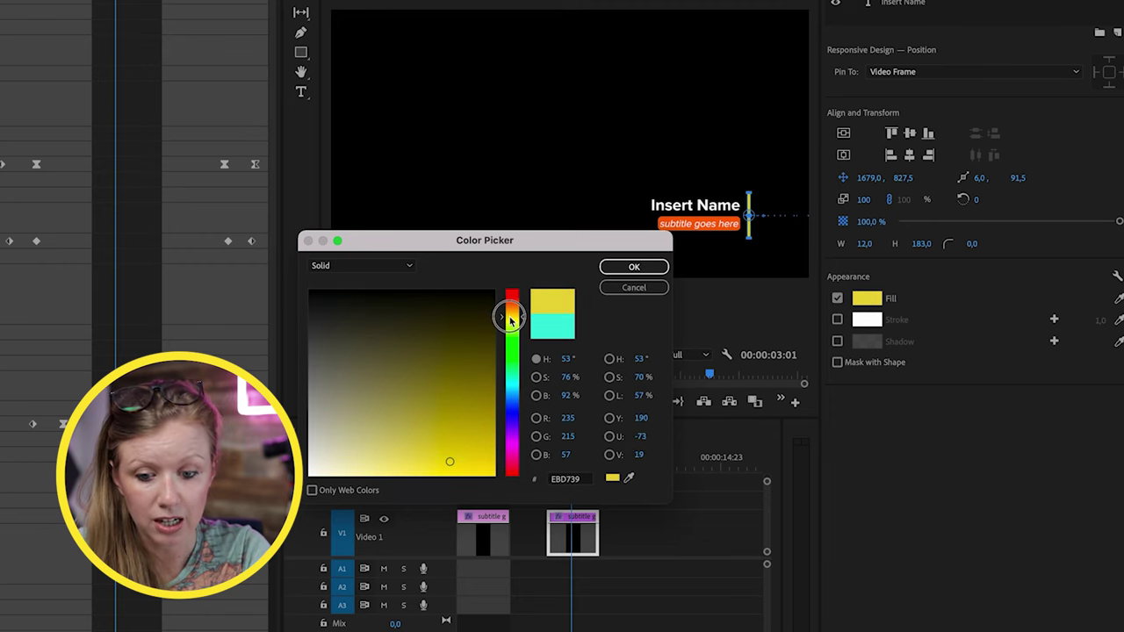
click(634, 267)
click(650, 567)
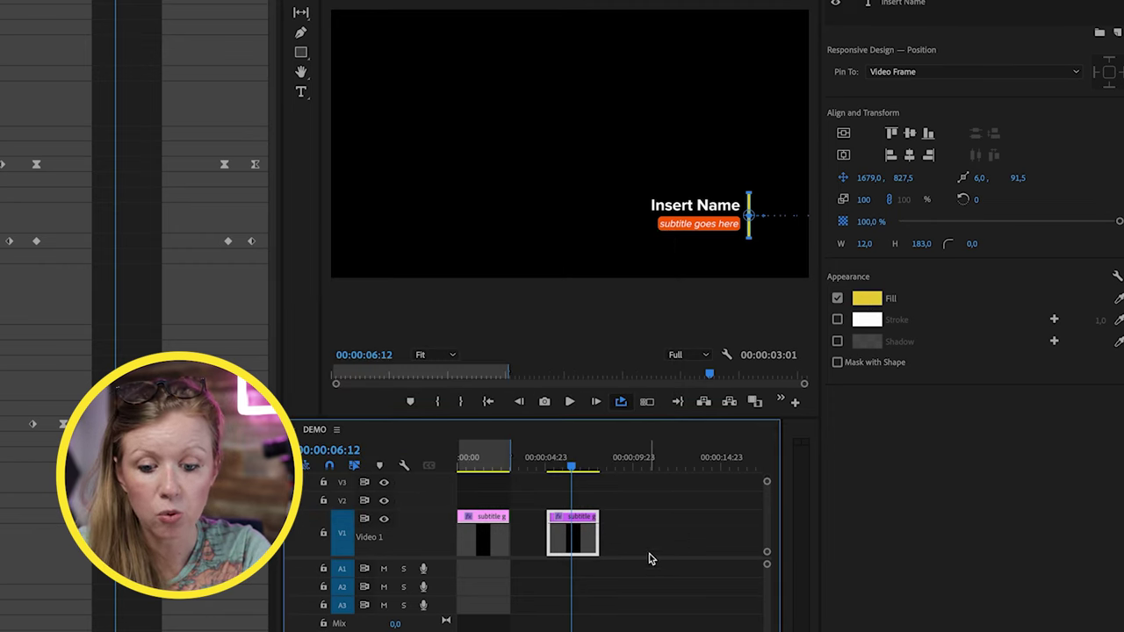
- Select the second lower-third clip with the yellow line and bring up its list of clip commands
click(580, 549)
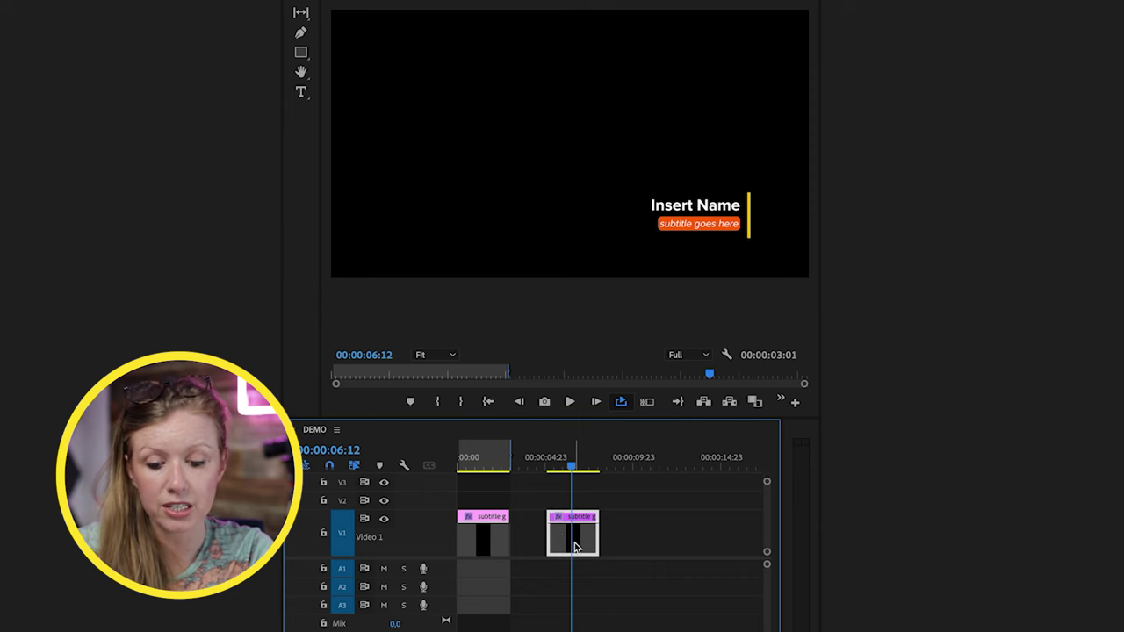
ctrl+click(594, 552)
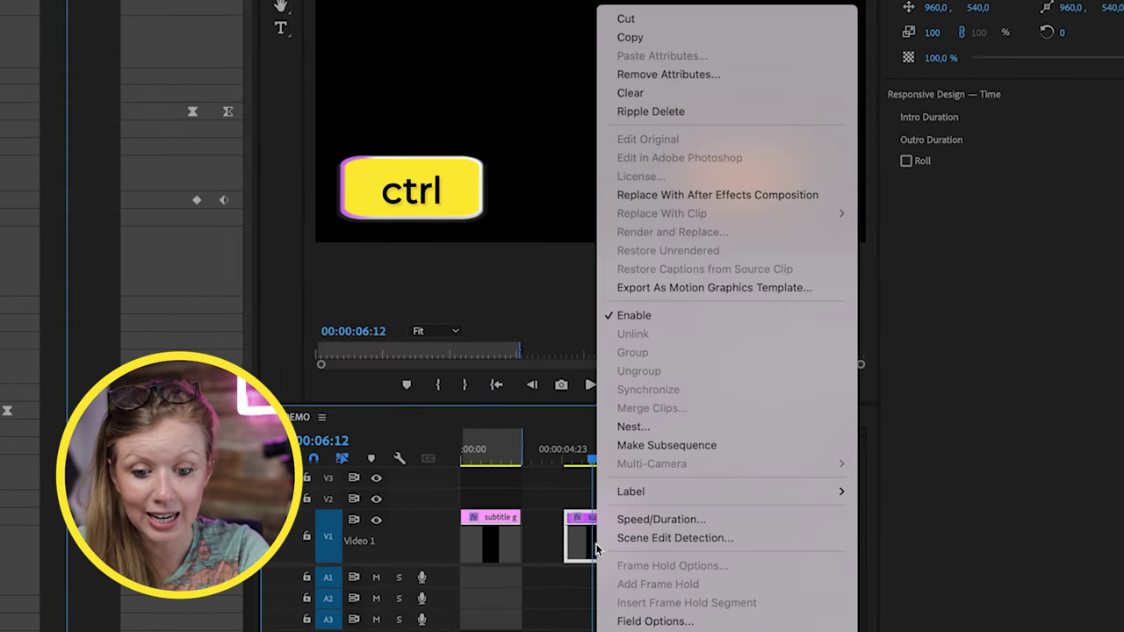